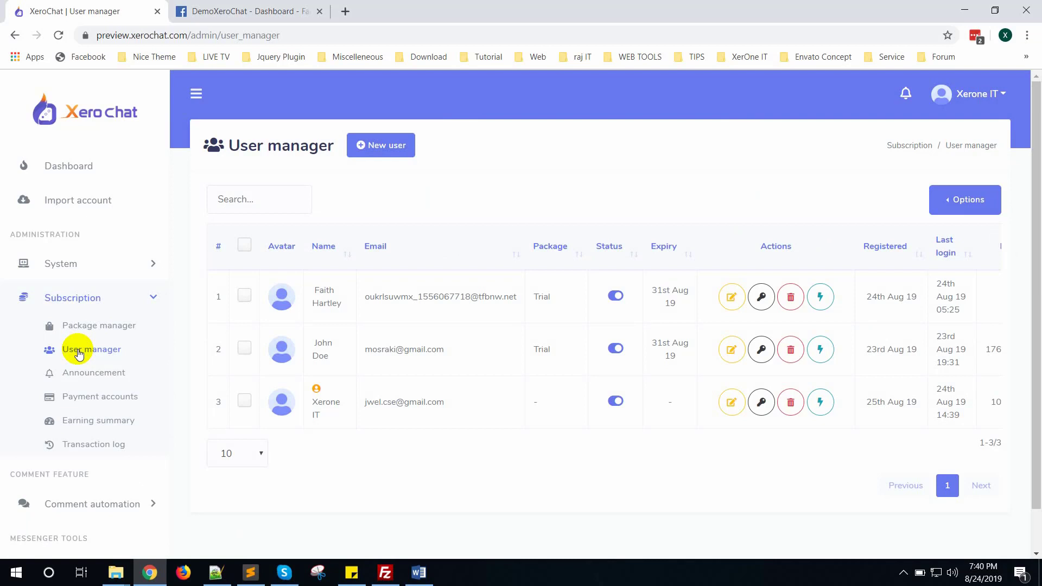
# Start a new user and fill in the reviewer's full name, email address and password.
pyautogui.click(383, 145)
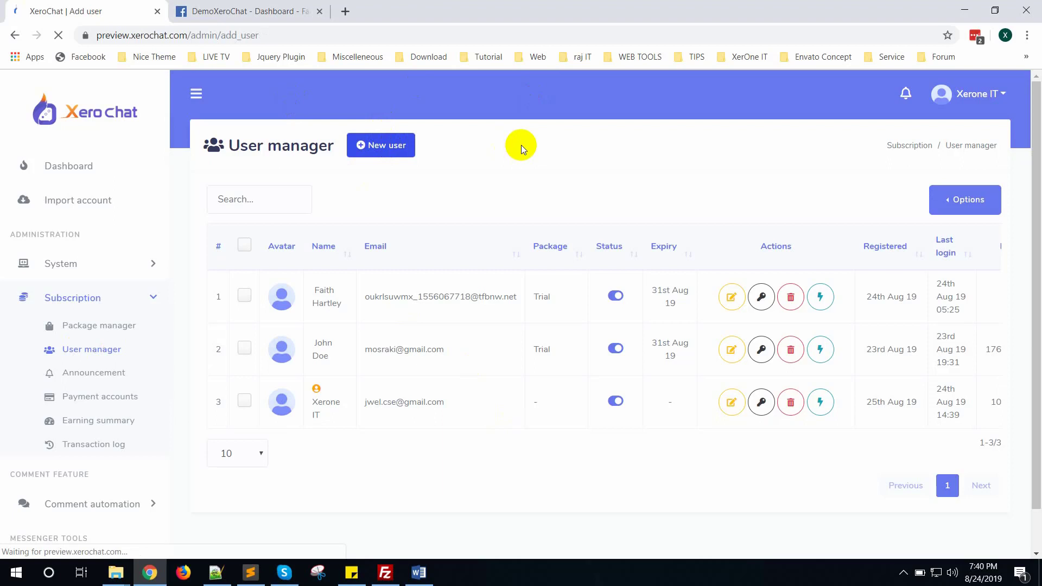
pyautogui.click(417, 220)
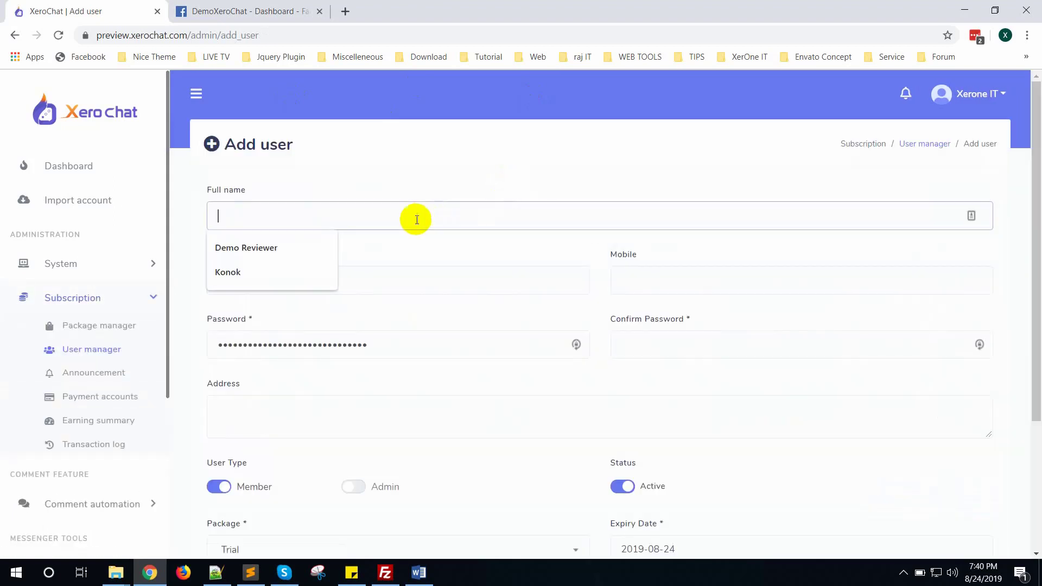
pyautogui.click(266, 249)
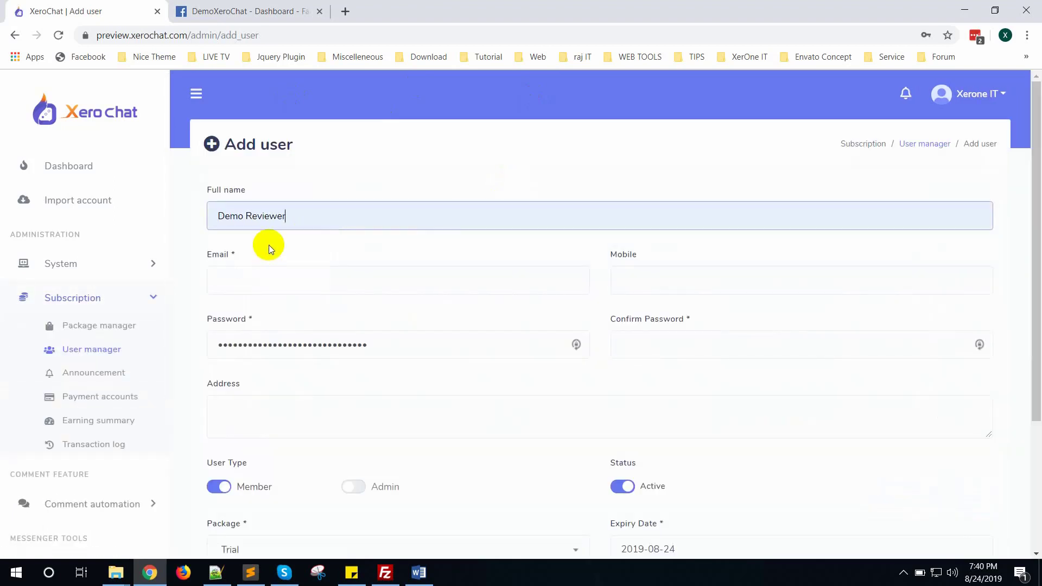
pyautogui.click(347, 282)
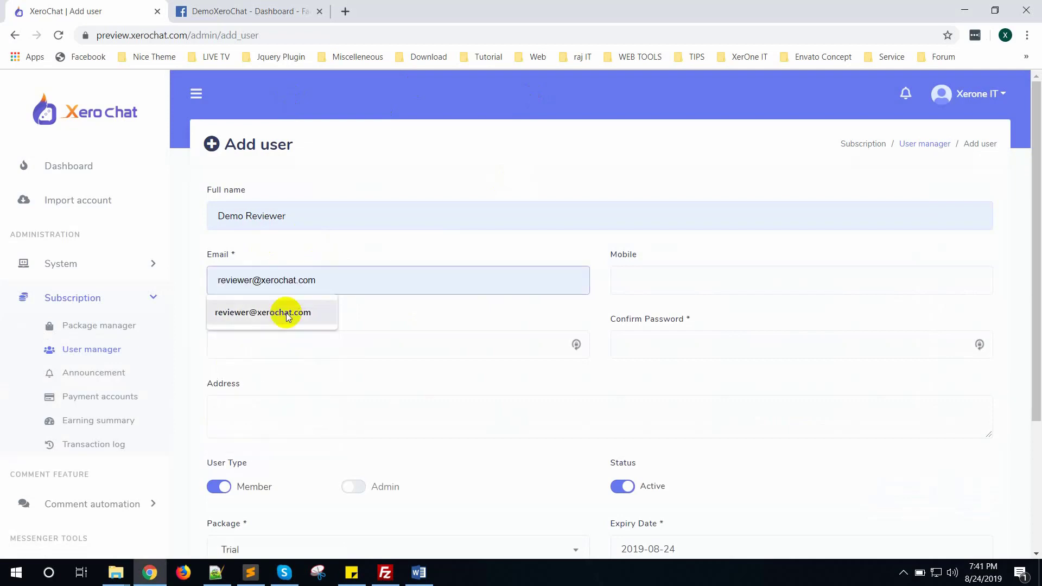
pyautogui.click(286, 309)
pyautogui.moveTo(356, 278); pyautogui.dragTo(158, 279)
pyautogui.hotkey('ctrl', 'c')
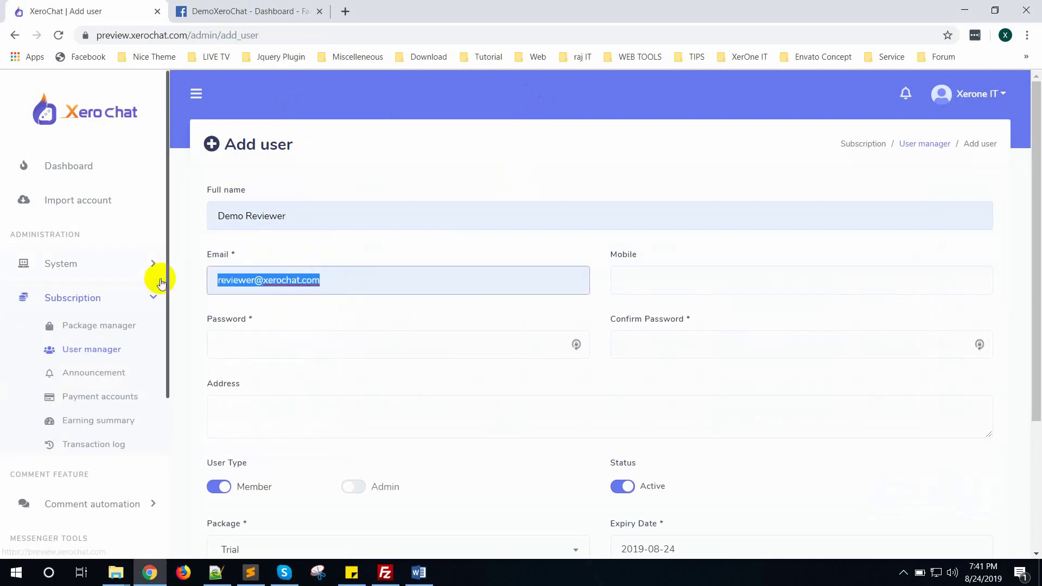
pyautogui.click(365, 341)
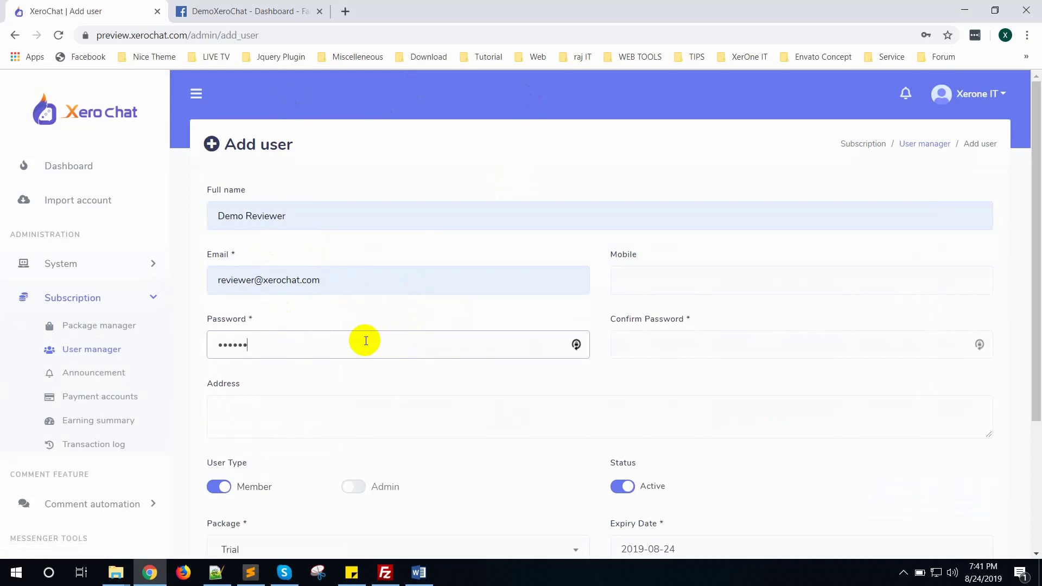
pyautogui.click(640, 351)
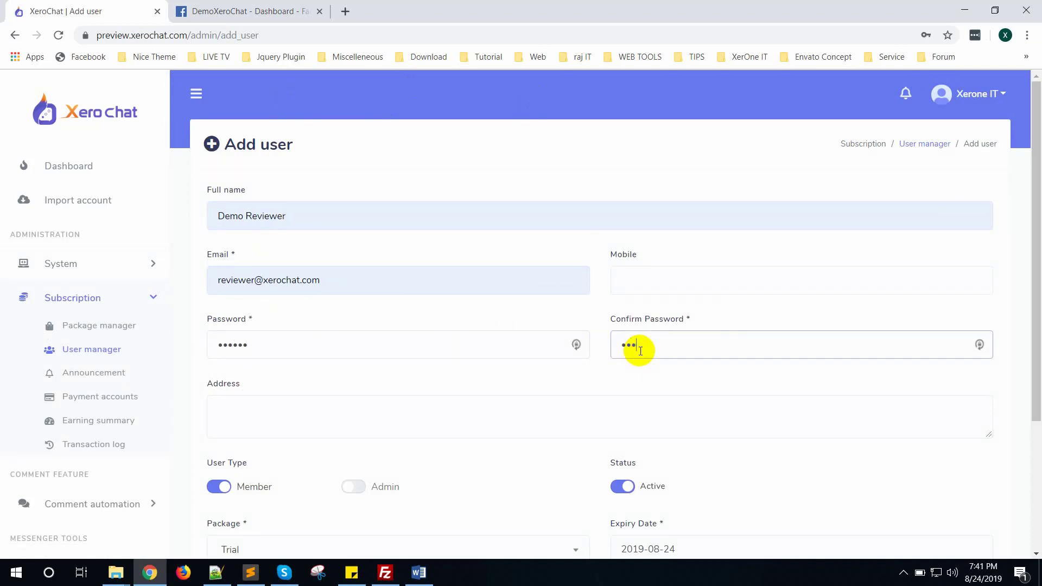
# Keep the Trial package, set the expiry date to 30 September 2019, and save the user.
pyautogui.scroll(-3, 641, 350)
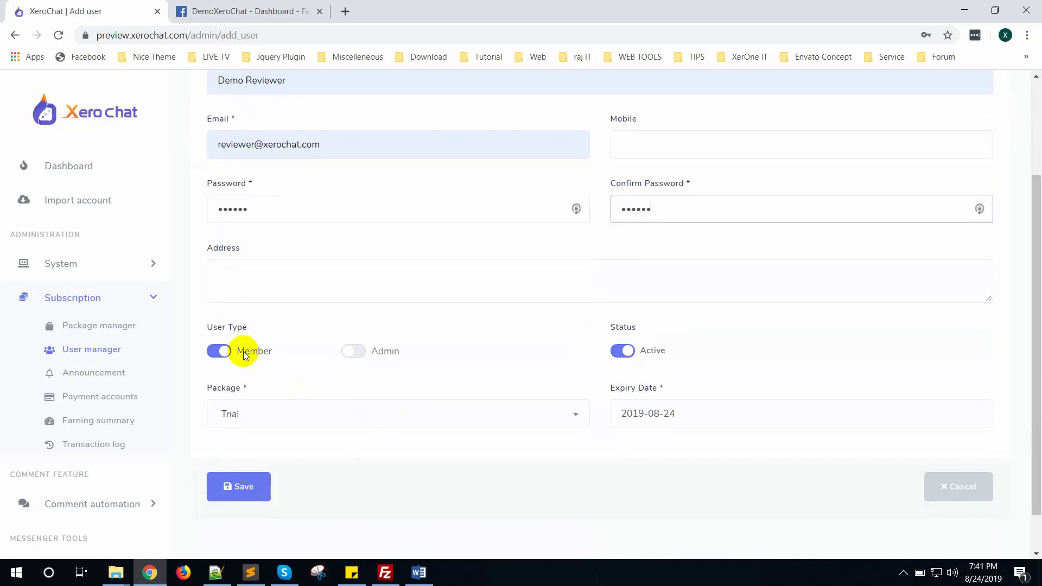
pyautogui.click(251, 416)
pyautogui.click(247, 479)
pyautogui.click(693, 421)
pyautogui.scroll(-1, 693, 421)
pyautogui.click(760, 398)
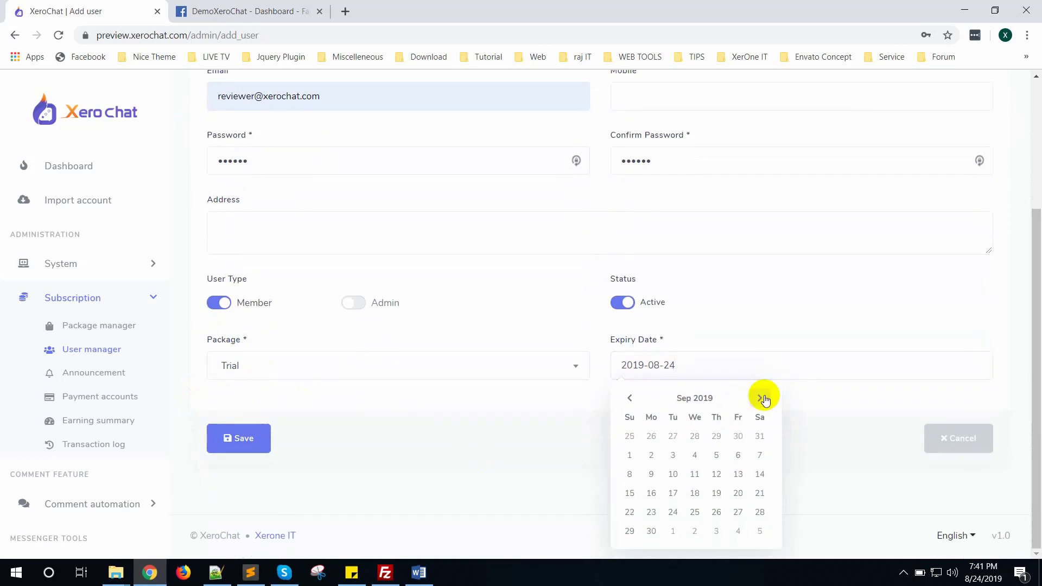
pyautogui.click(653, 531)
pyautogui.click(249, 450)
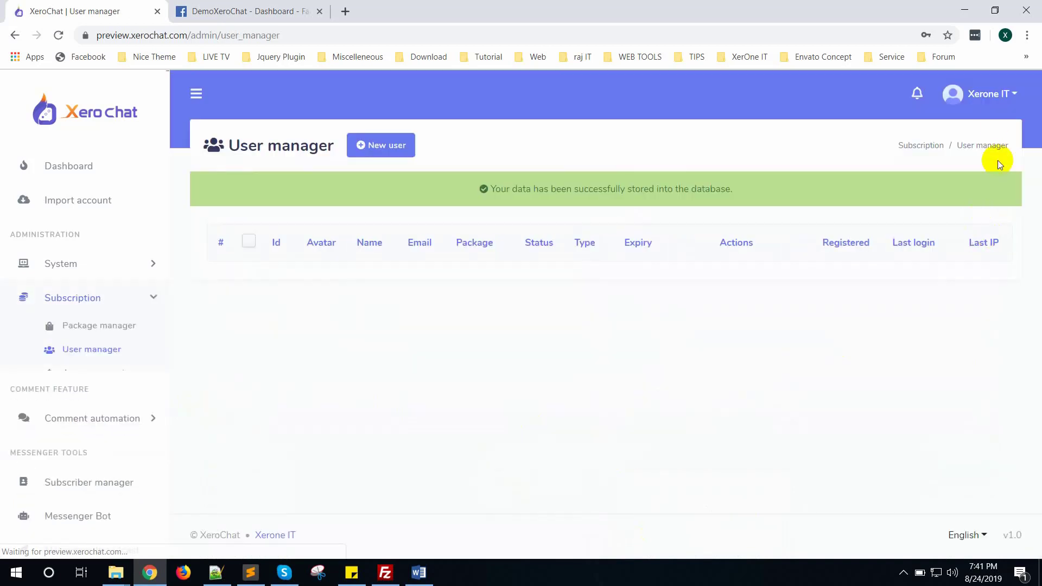
# Log out of the admin account and sign in with the saved reviewer credentials.
pyautogui.click(993, 100)
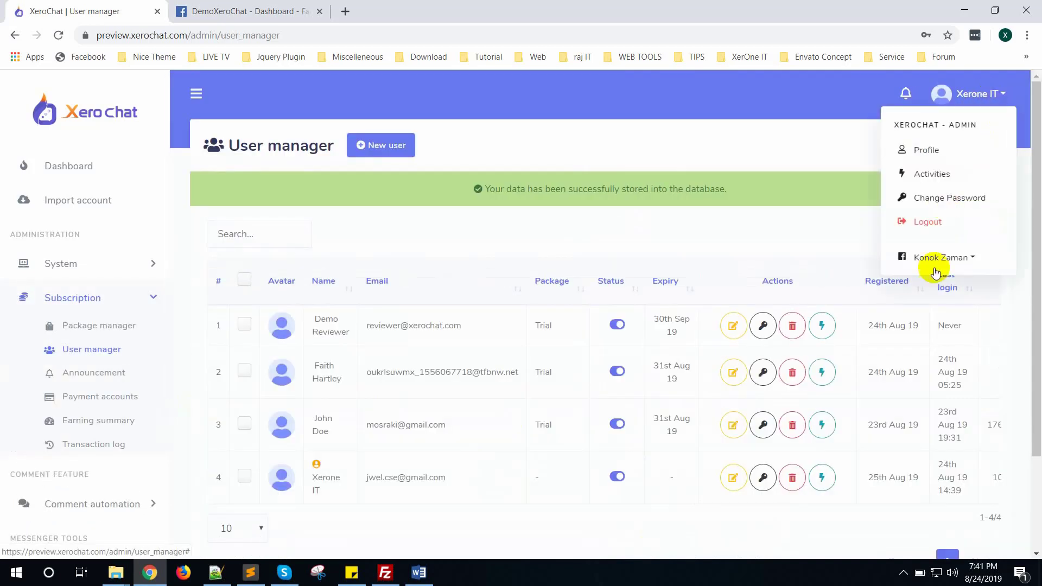
pyautogui.click(931, 221)
pyautogui.click(419, 277)
pyautogui.press('Up')
pyautogui.press('Return')
pyautogui.click(415, 329)
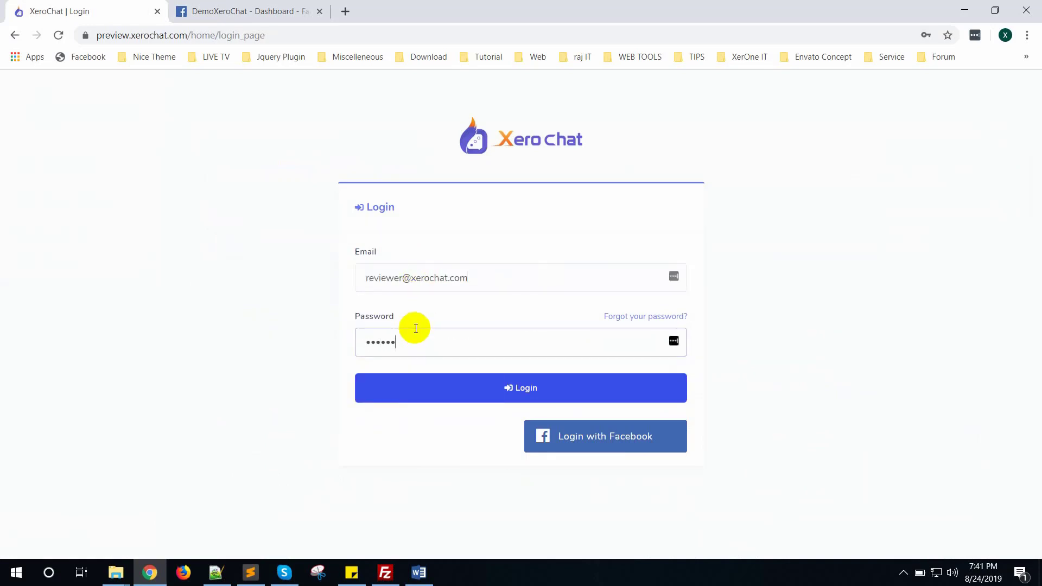
pyautogui.click(477, 395)
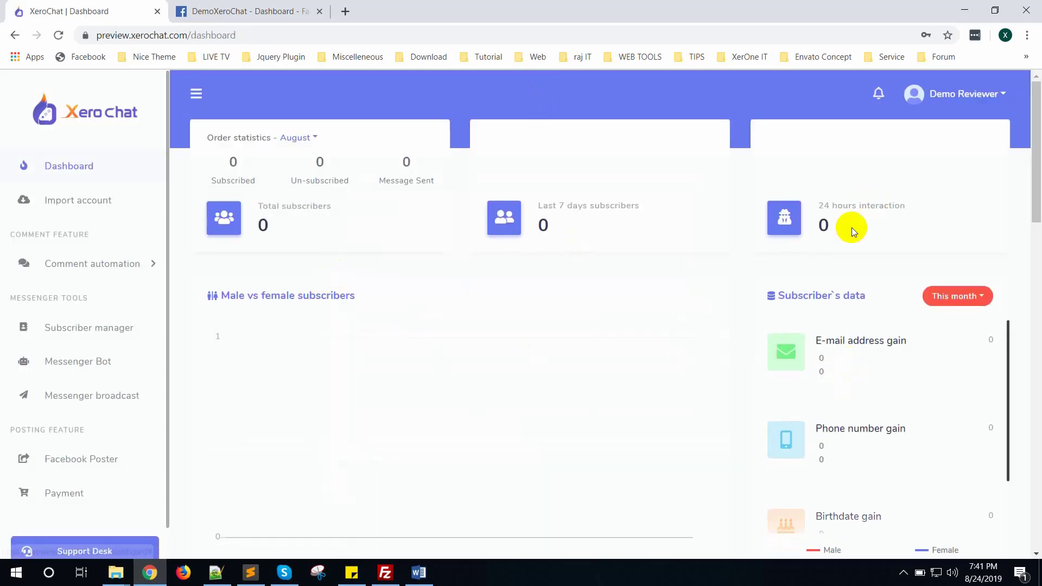
# Log out of the reviewer account and place the cursor above the Word document's numbered steps.
pyautogui.click(978, 98)
pyautogui.click(937, 271)
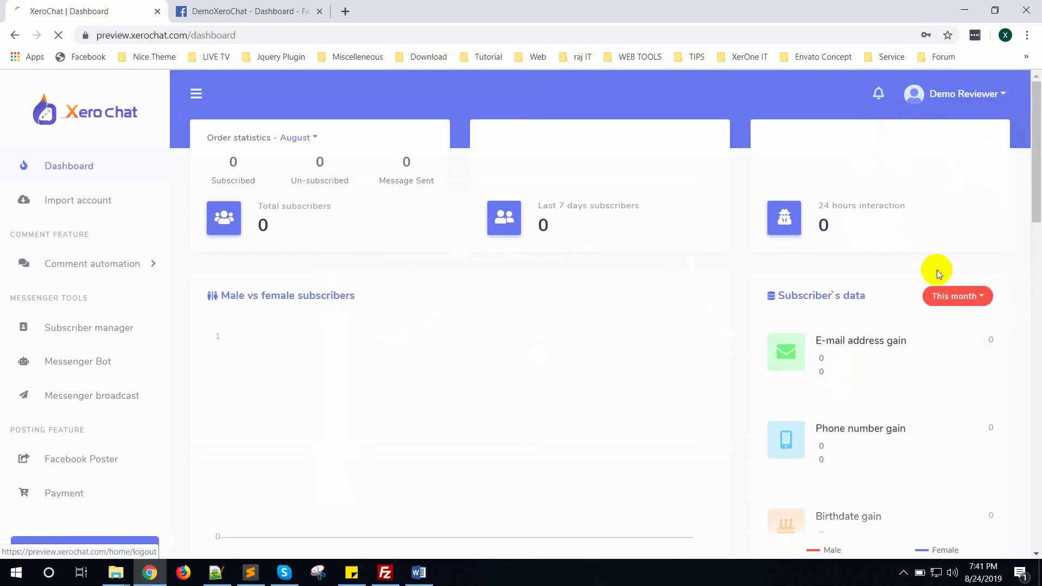
pyautogui.click(418, 573)
pyautogui.click(380, 365)
pyautogui.scroll(-1, 369, 374)
# Paste the reviewer email, then copy the login page URL from the browser and paste it above.
pyautogui.hotkey('ctrl', 'v')
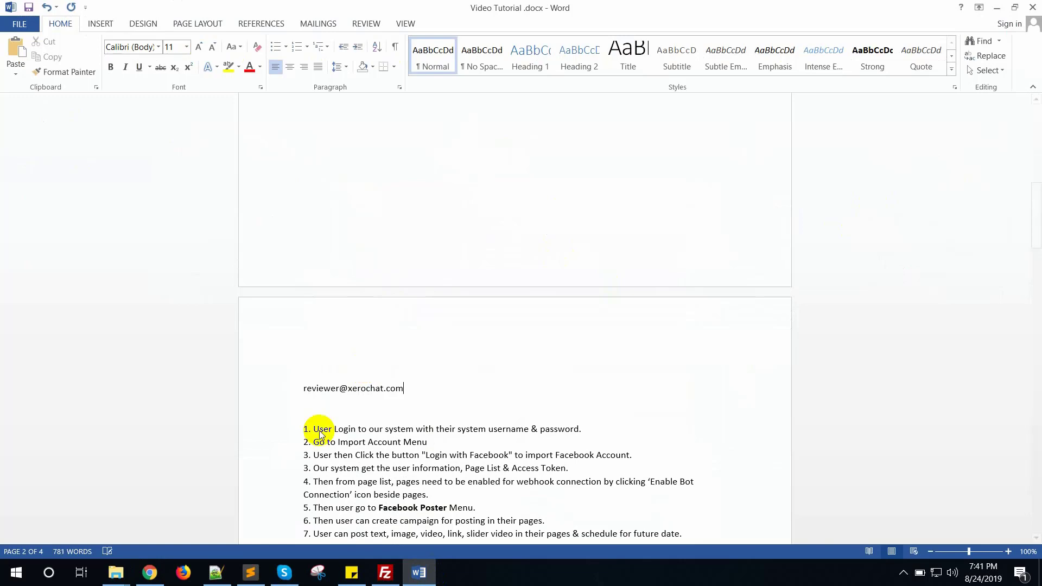
pyautogui.click(149, 572)
pyautogui.click(301, 38)
pyautogui.hotkey('ctrl', 'c')
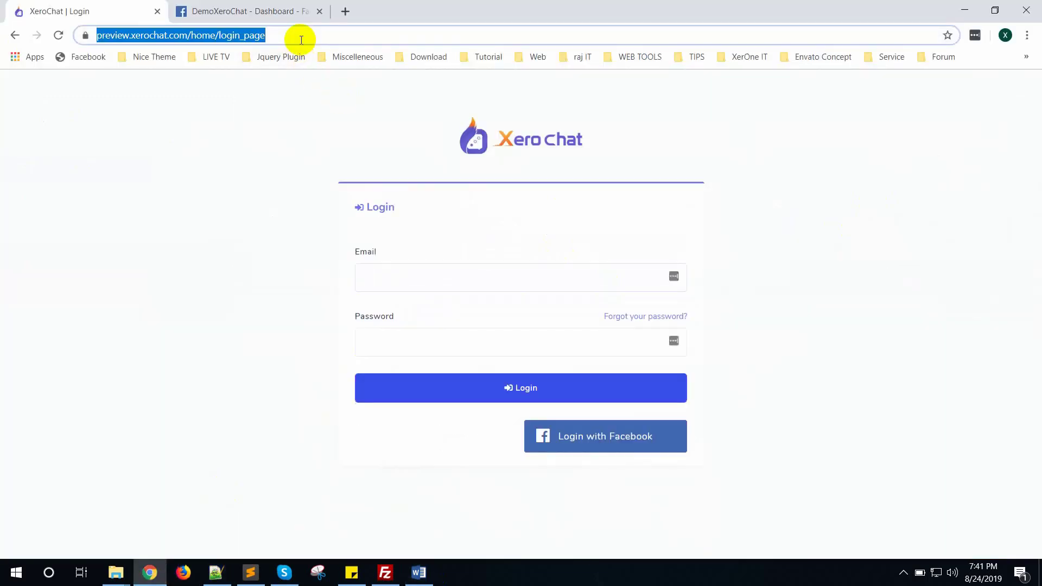
pyautogui.hotkey('alt', 'Tab')
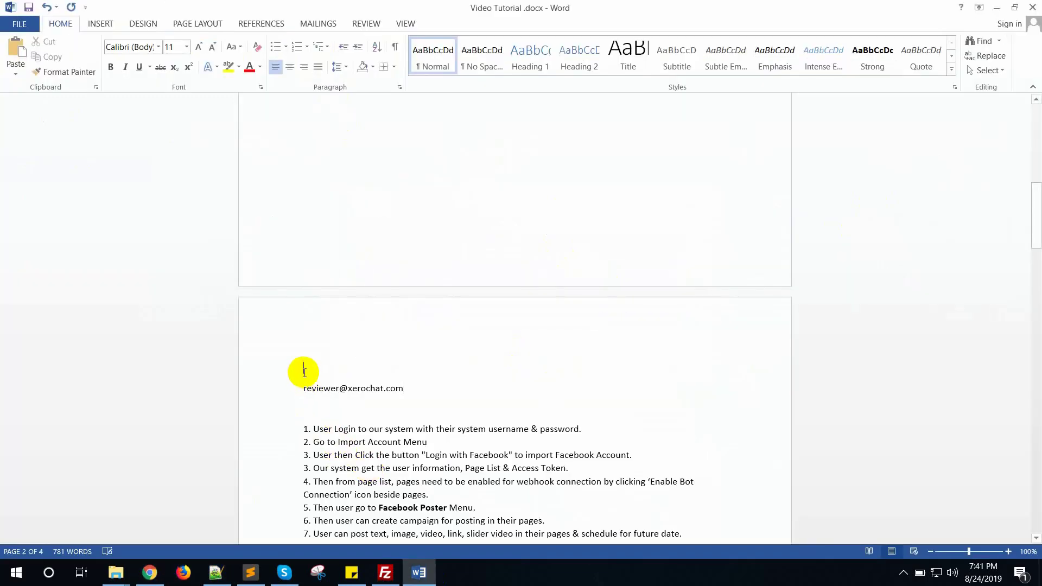
pyautogui.click(304, 368)
pyautogui.hotkey('ctrl', 'v')
# Add the password line below the email and label the lines 'User :' and 'Password :'.
pyautogui.click(423, 389)
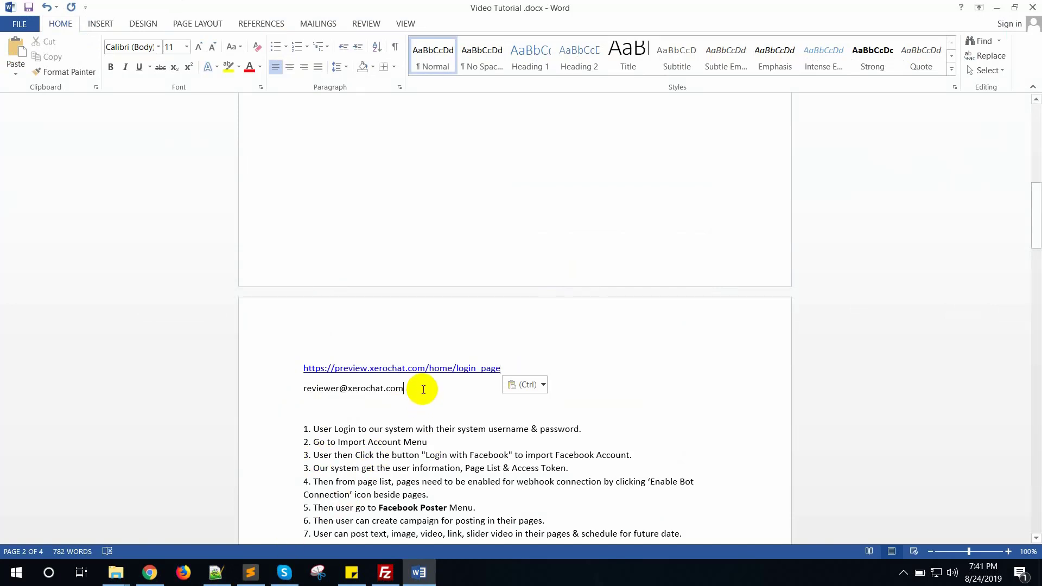
pyautogui.press('Return')
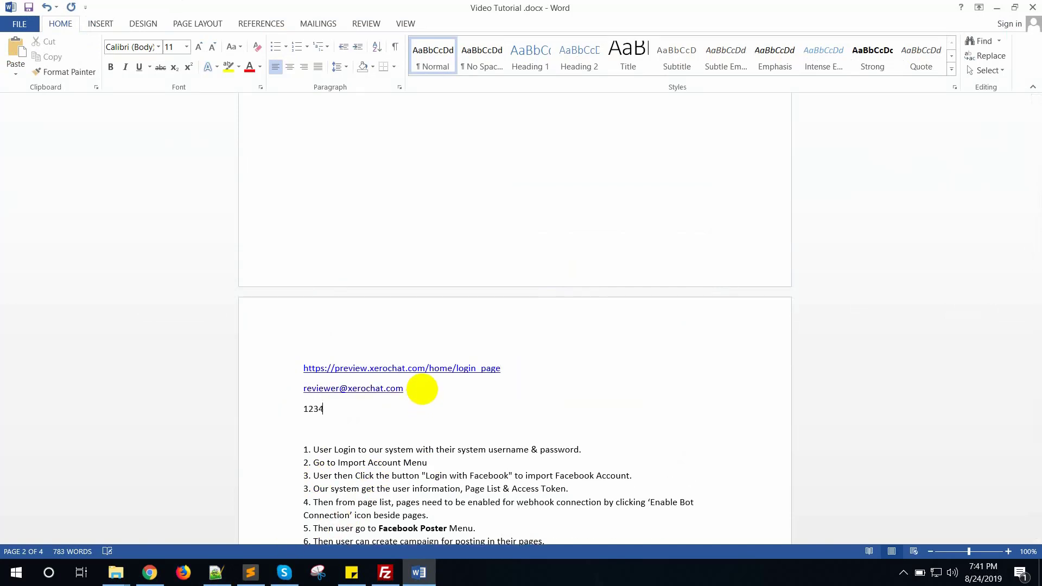
pyautogui.click(304, 368)
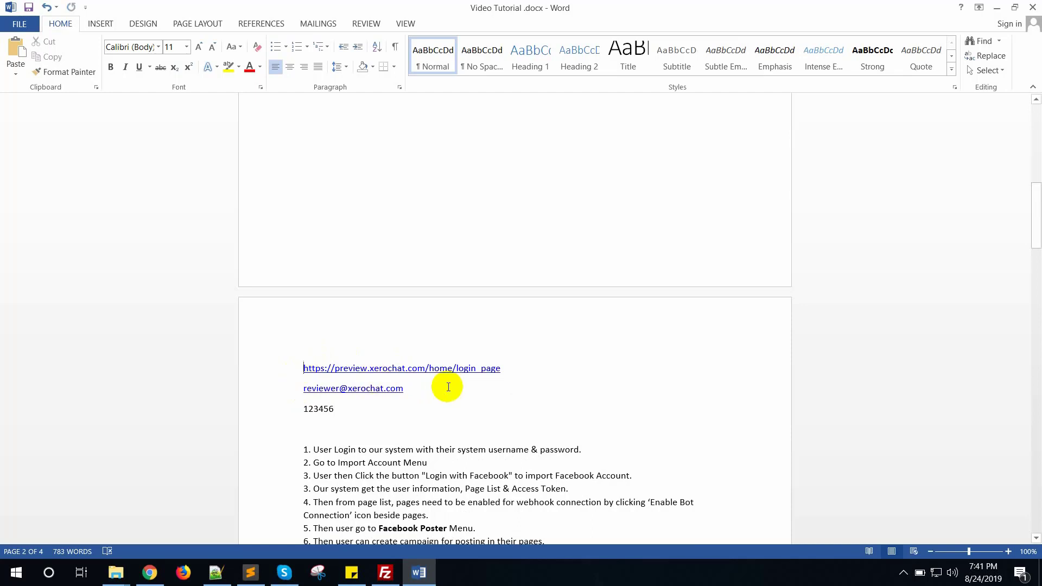
pyautogui.click(304, 389)
pyautogui.write('User :')
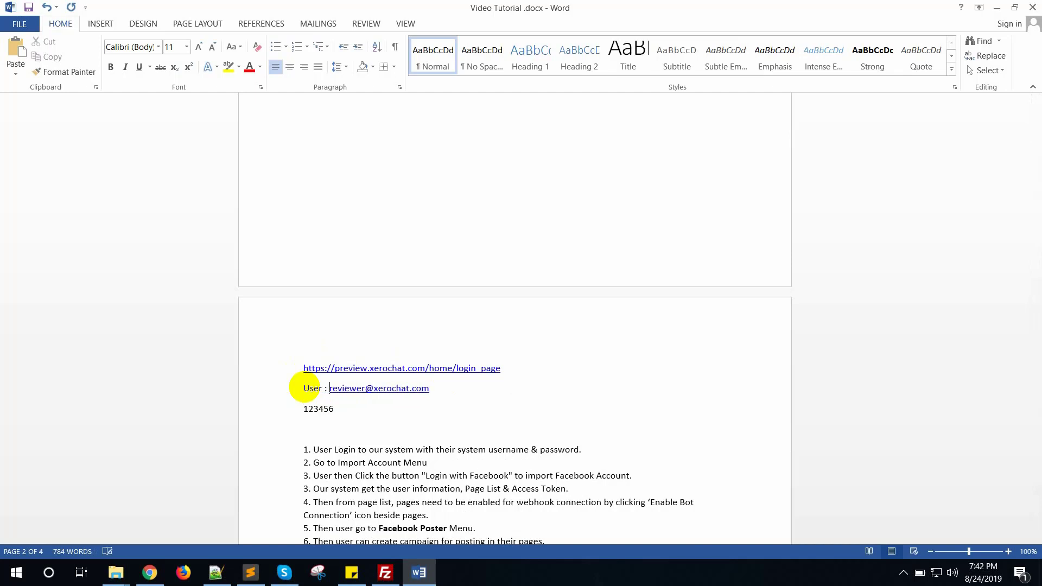
pyautogui.click(303, 408)
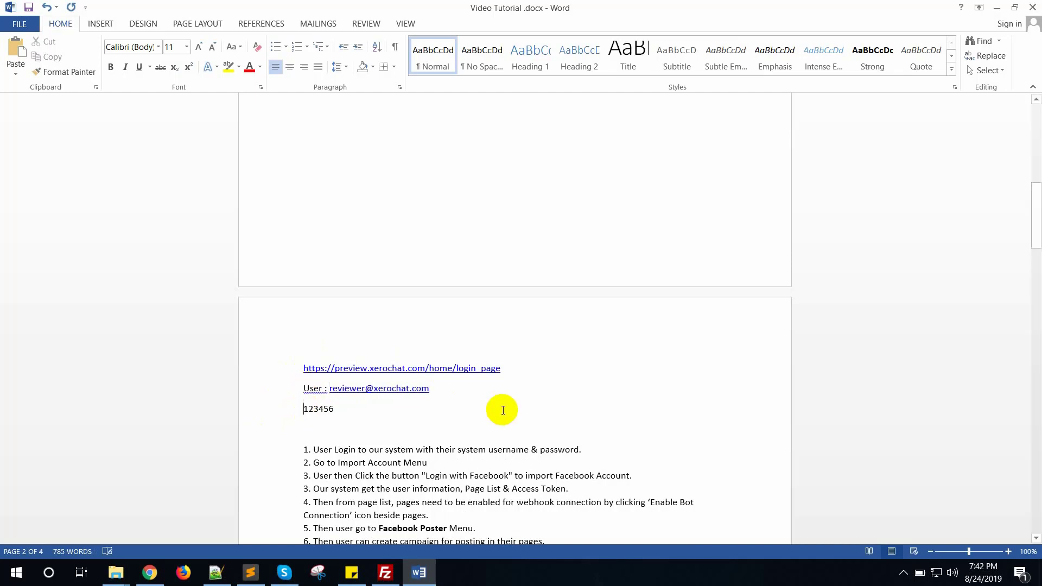
pyautogui.write(':')
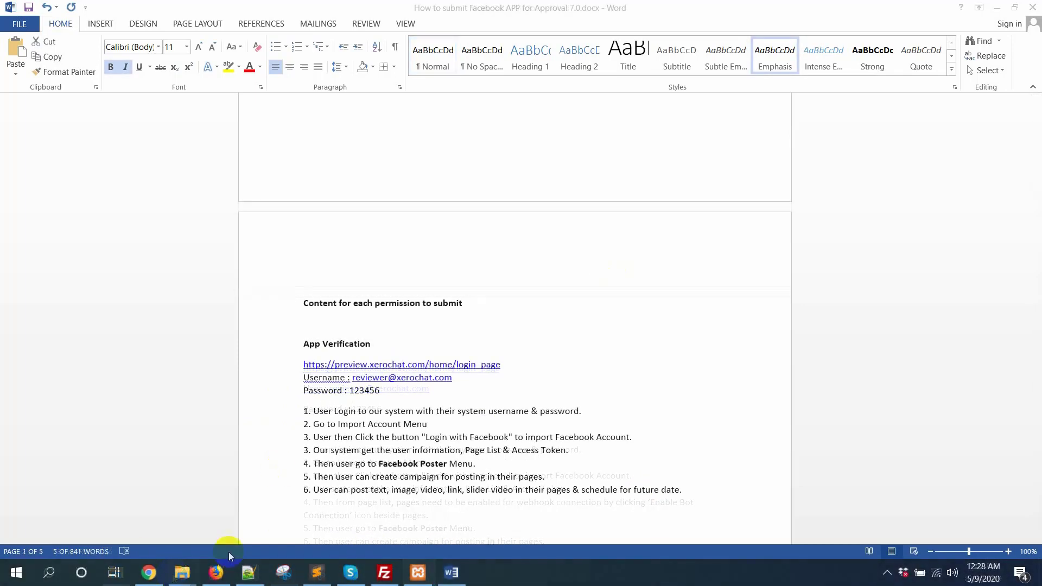
# Expand App Review for Demo XeroChat 7.0, then show the top of the Word approval guide.
pyautogui.click(218, 572)
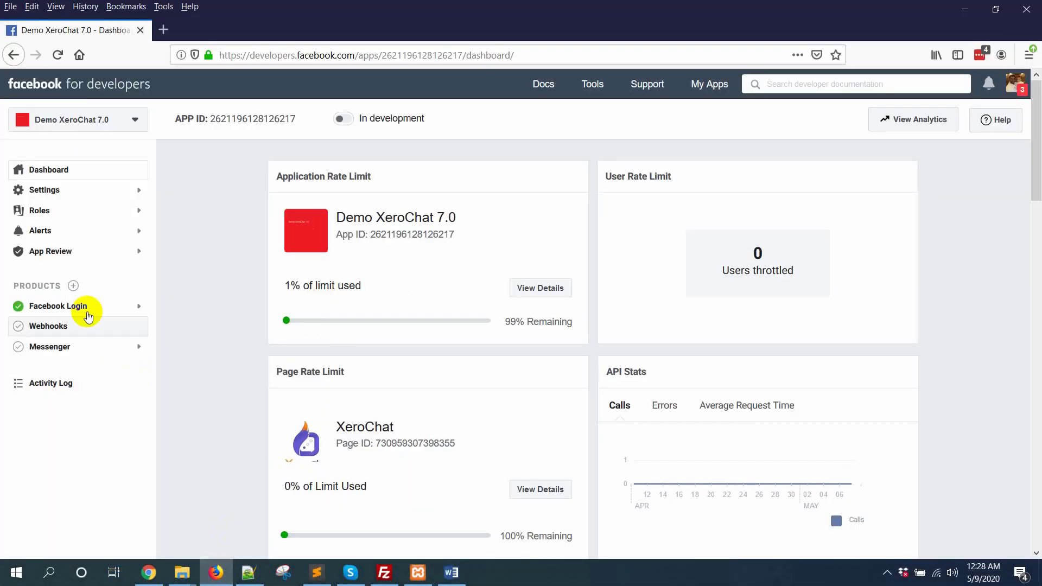
pyautogui.click(90, 252)
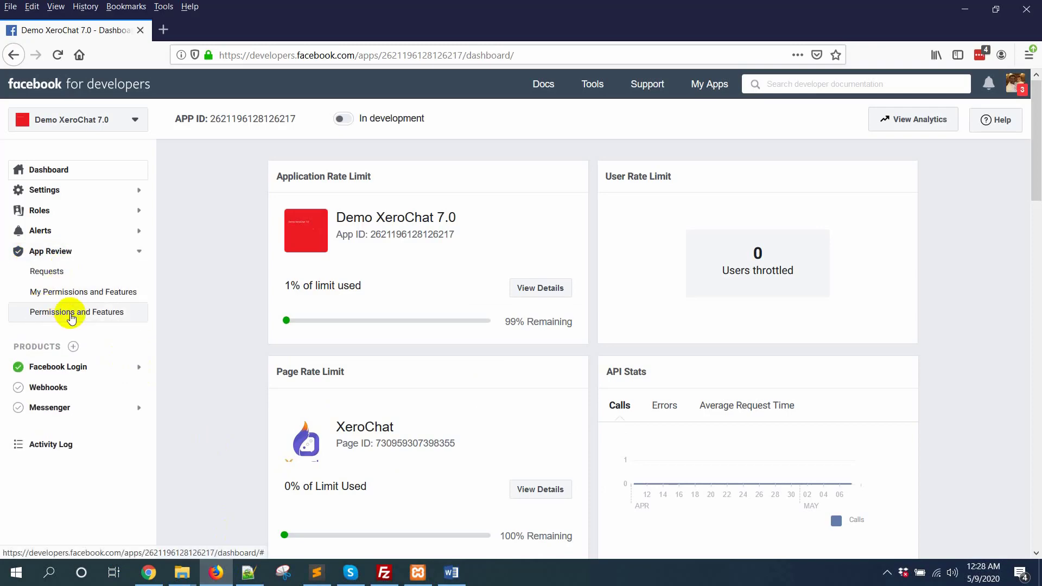
pyautogui.click(453, 573)
pyautogui.scroll(15, 722, 384)
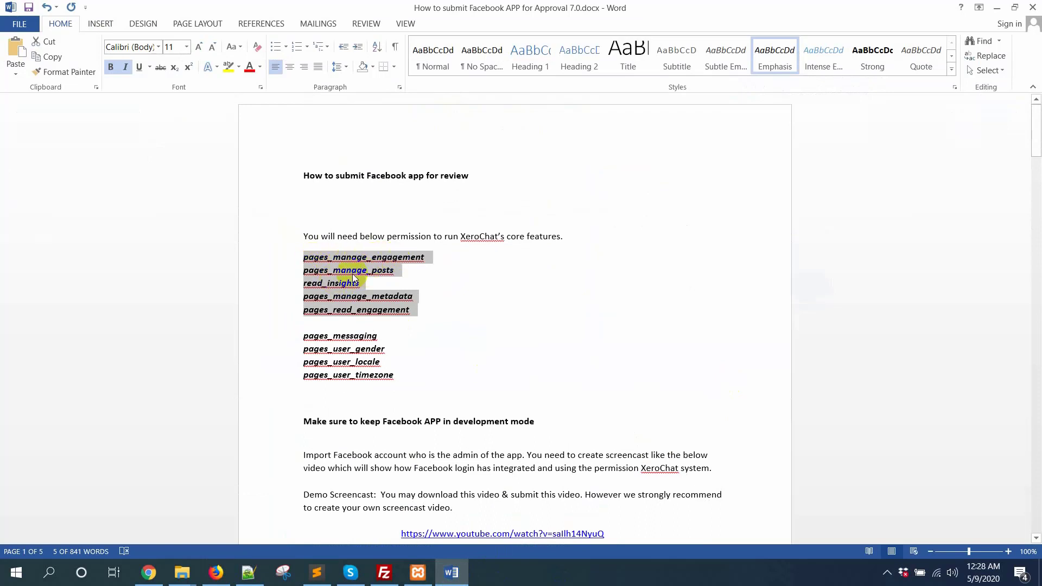
# Highlight the messaging/user-data and page management permission groups, then return to Add Permissions and Features.
pyautogui.click(383, 271)
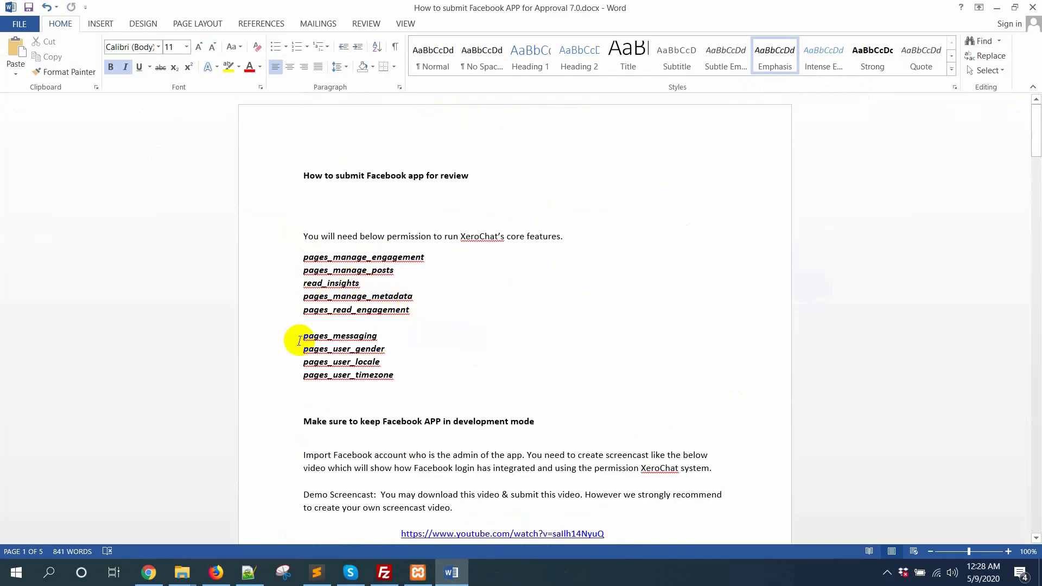
pyautogui.moveTo(300, 340); pyautogui.dragTo(432, 395)
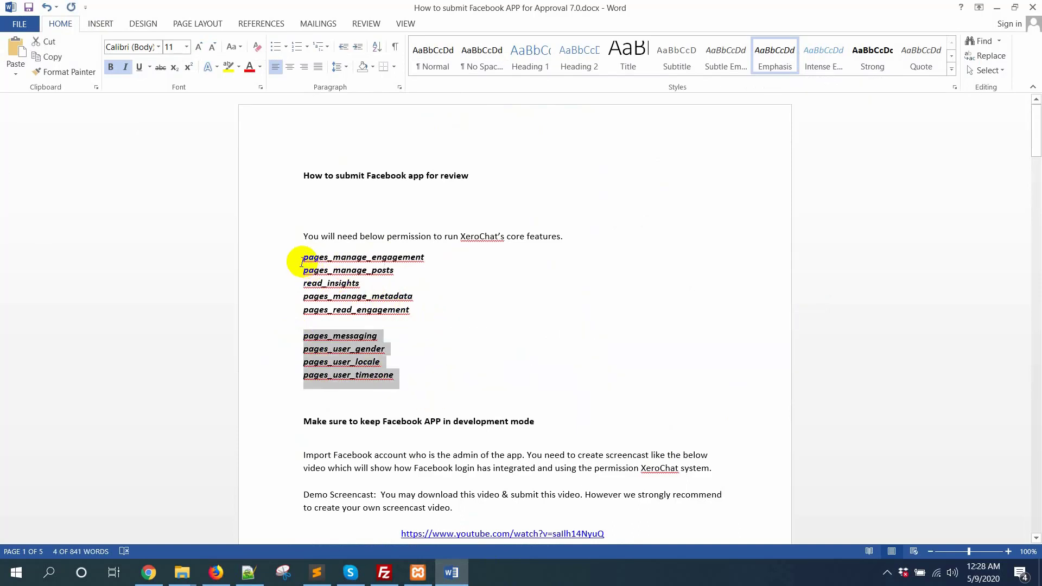
pyautogui.moveTo(304, 257); pyautogui.dragTo(449, 304)
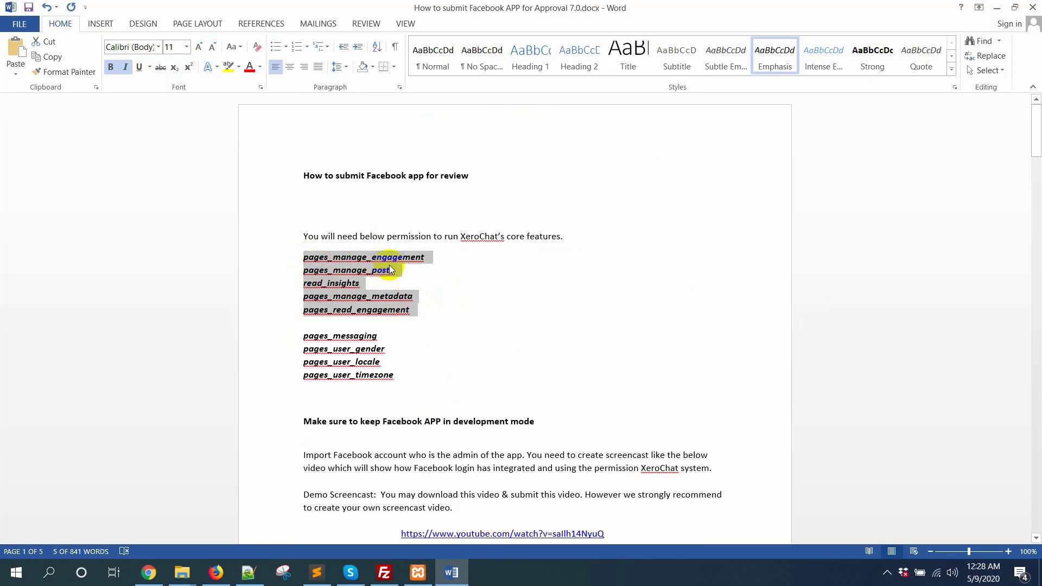
pyautogui.click(230, 579)
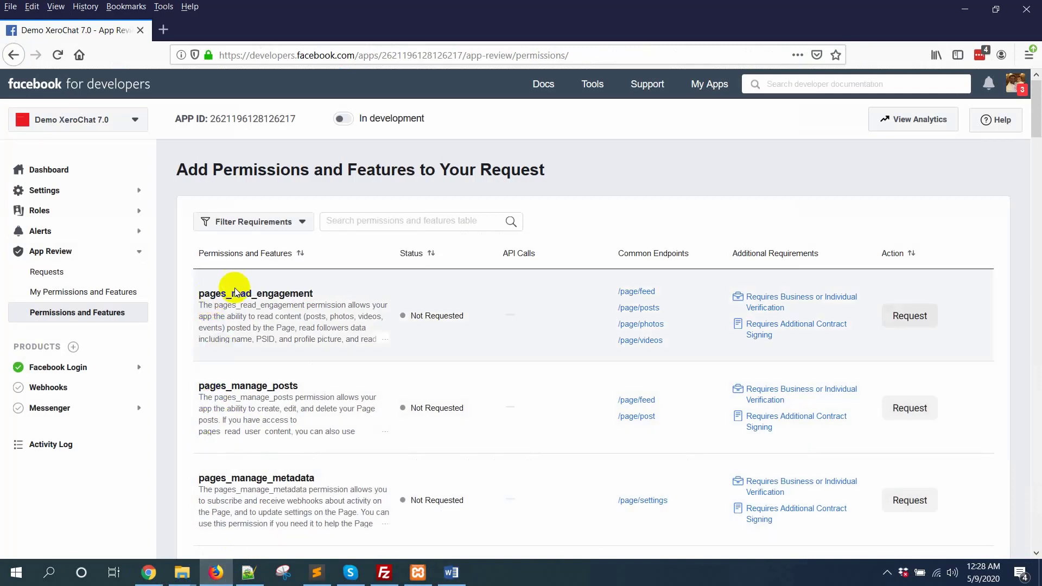
# Request pages_read_engagement, pages_manage_posts, pages_manage_metadata and pages_manage_engagement.
pyautogui.click(929, 316)
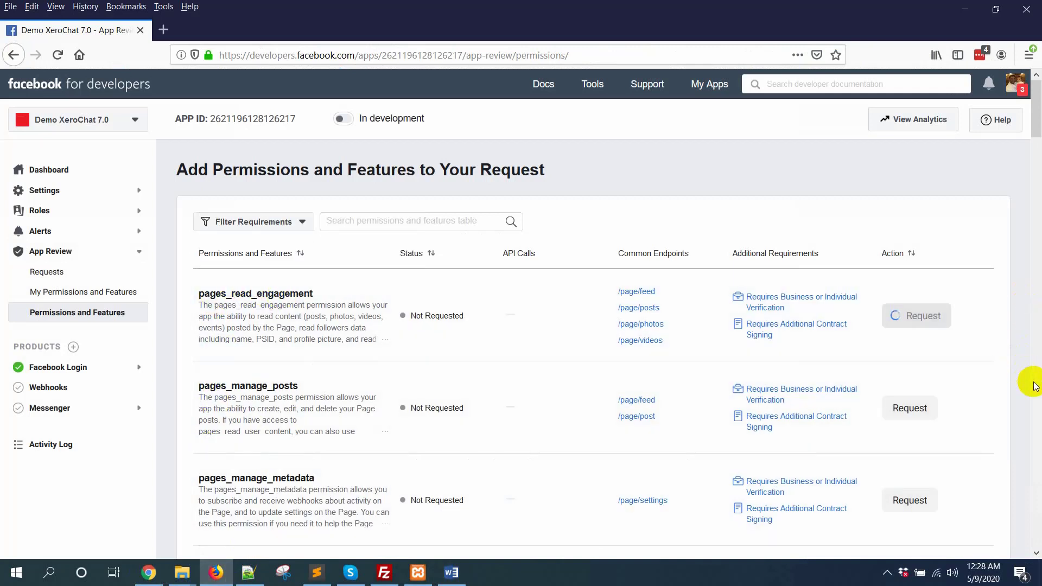
pyautogui.scroll(-2, 1034, 386)
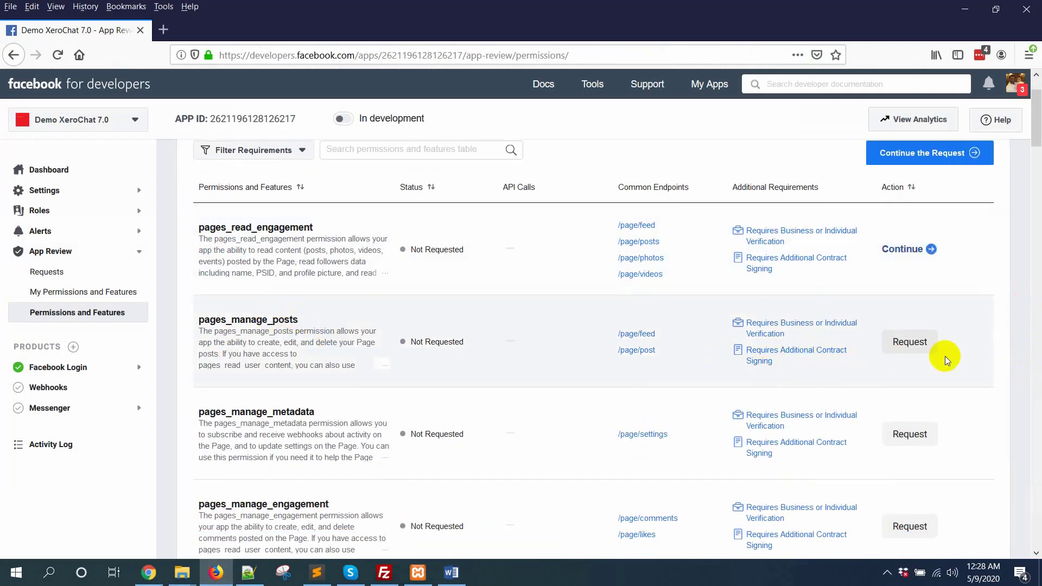
pyautogui.click(920, 342)
pyautogui.scroll(-2, 302, 426)
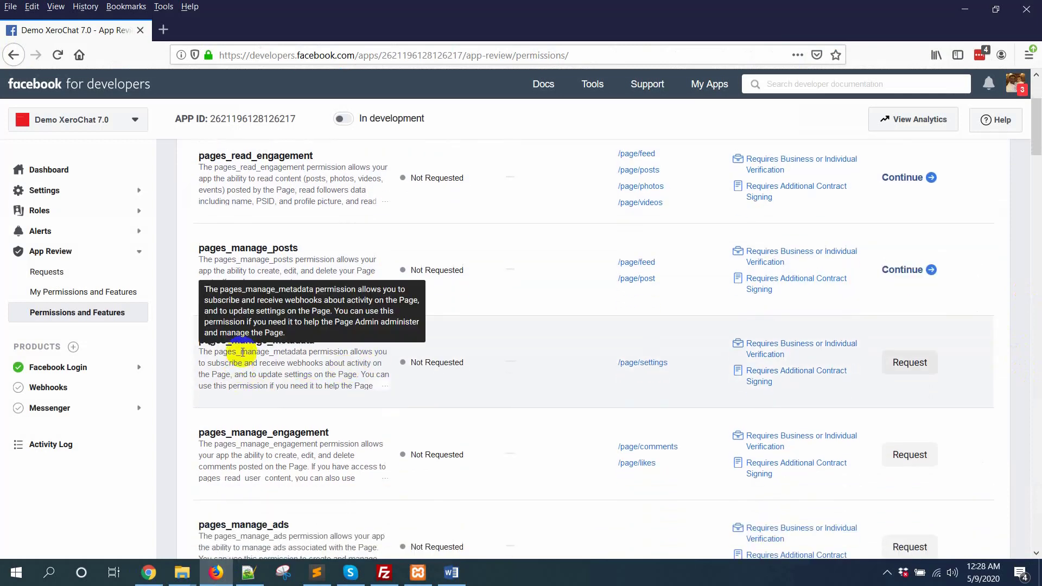
pyautogui.click(910, 362)
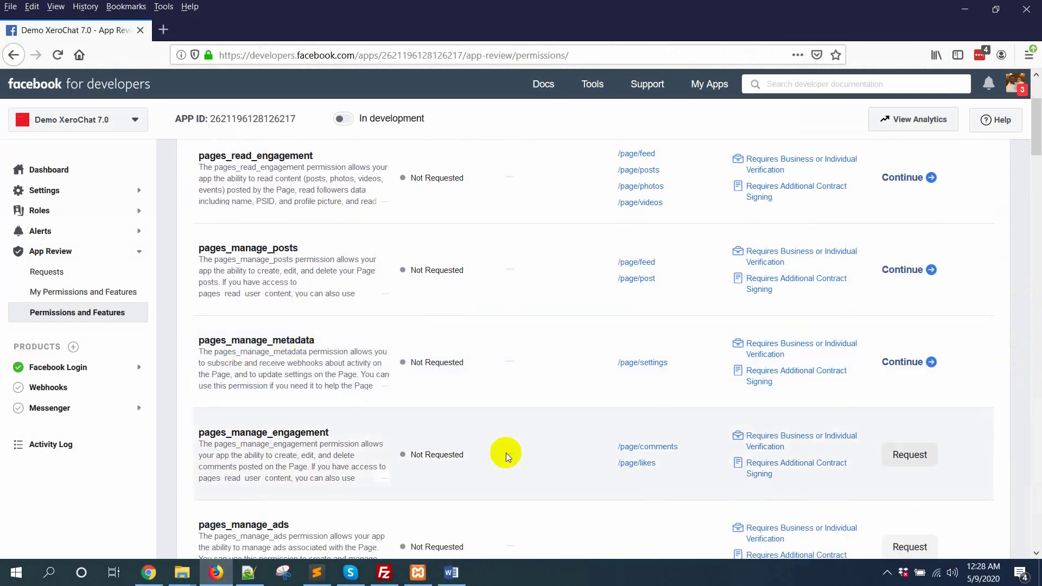
pyautogui.click(913, 455)
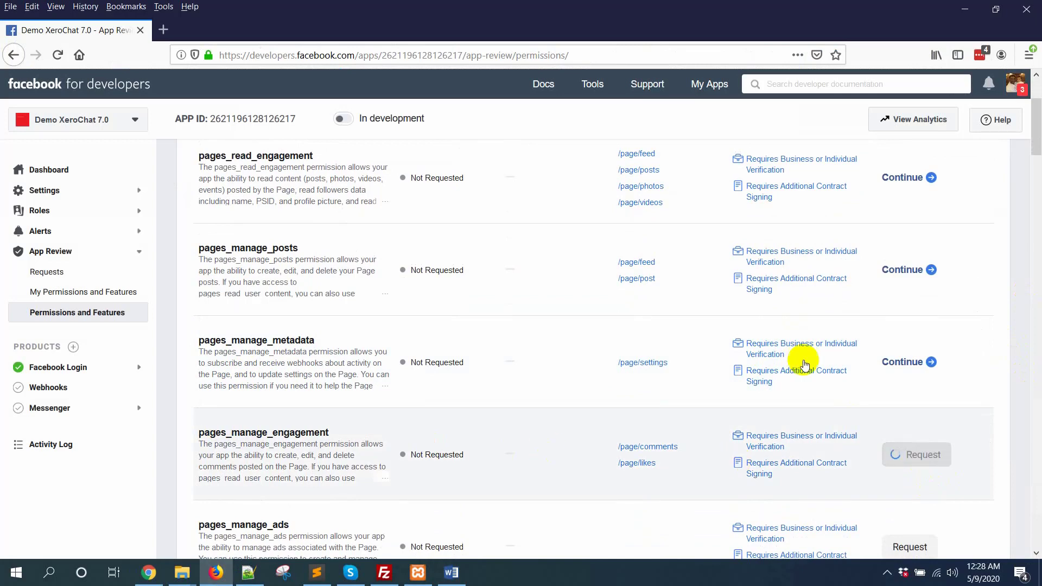
# Find read_insights with a page search, request it, and continue to the review request.
pyautogui.hotkey('ctrl', 'f')
pyautogui.write('read ')
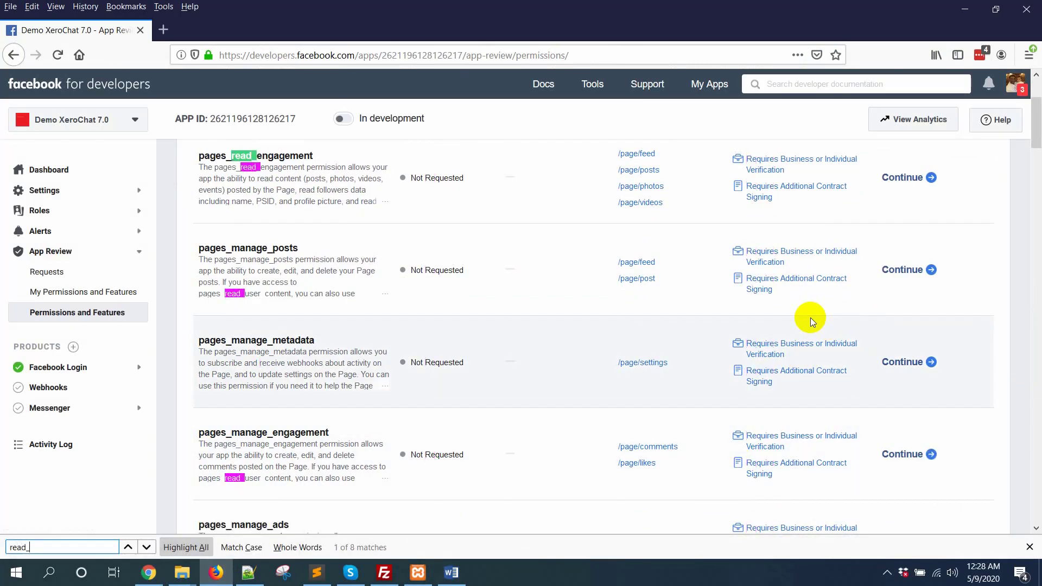
pyautogui.write('in')
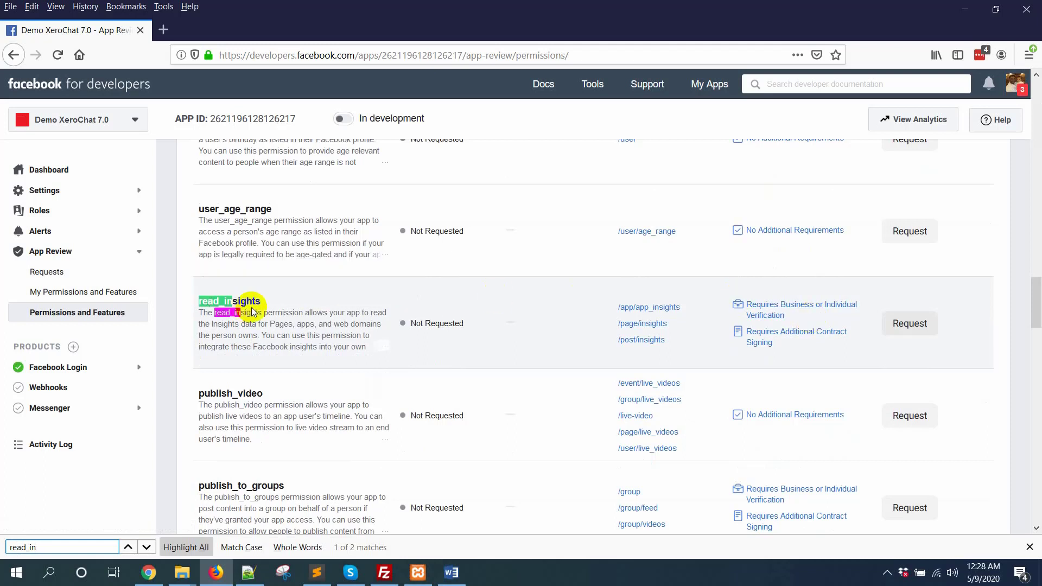
pyautogui.click(907, 323)
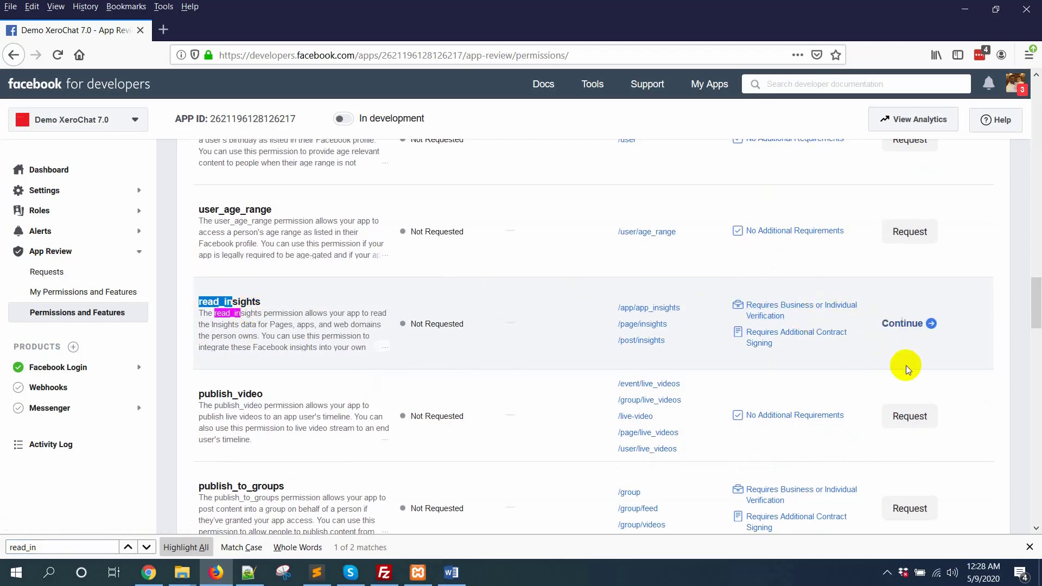
pyautogui.click(903, 325)
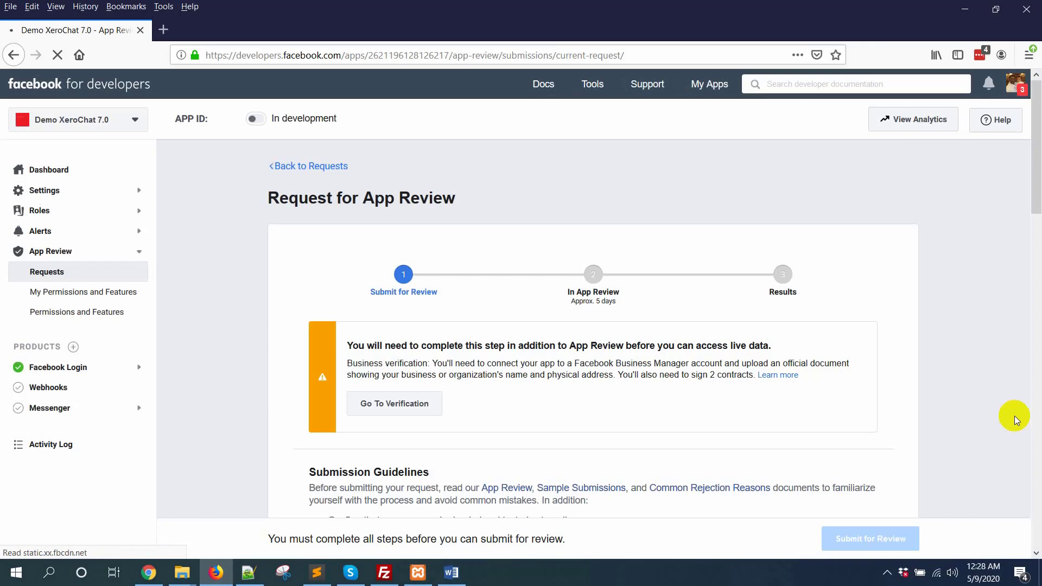
# Copy the App Verification instructions from Word into the verification details instructions box.
pyautogui.scroll(-10, 1014, 415)
pyautogui.scroll(3, 926, 419)
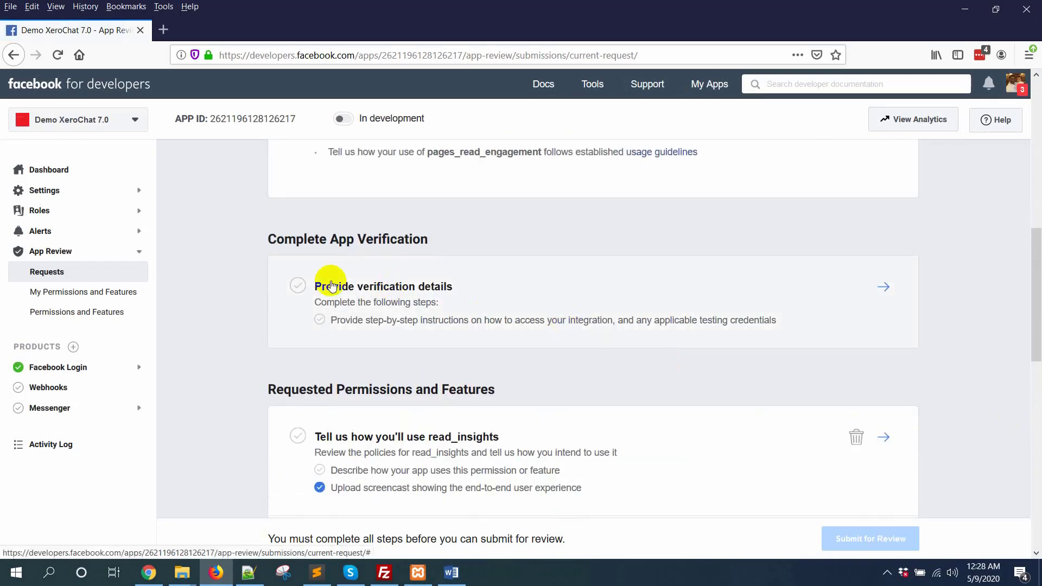
pyautogui.click(893, 289)
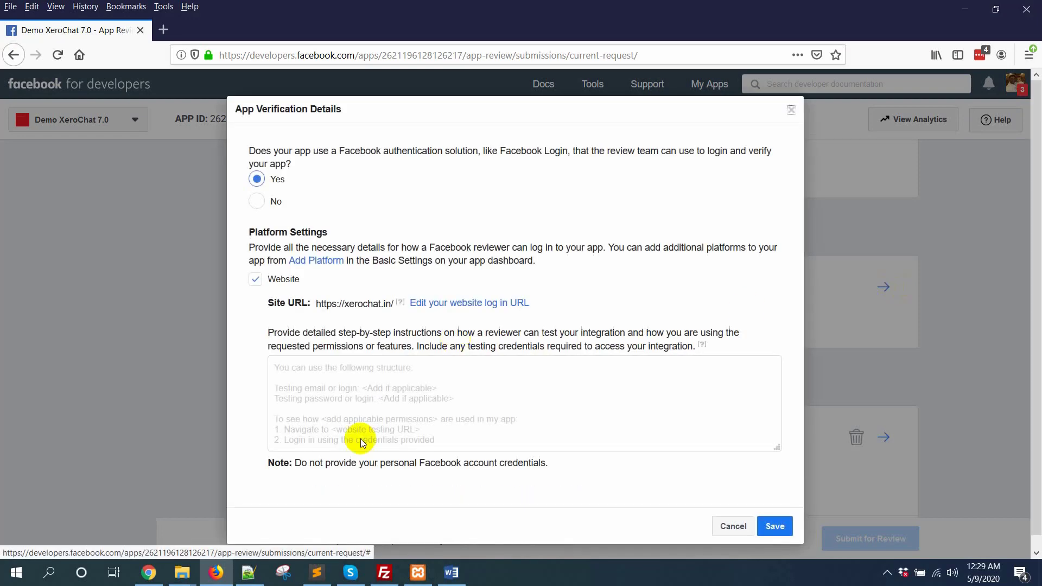
pyautogui.click(453, 574)
pyautogui.scroll(-13, 491, 372)
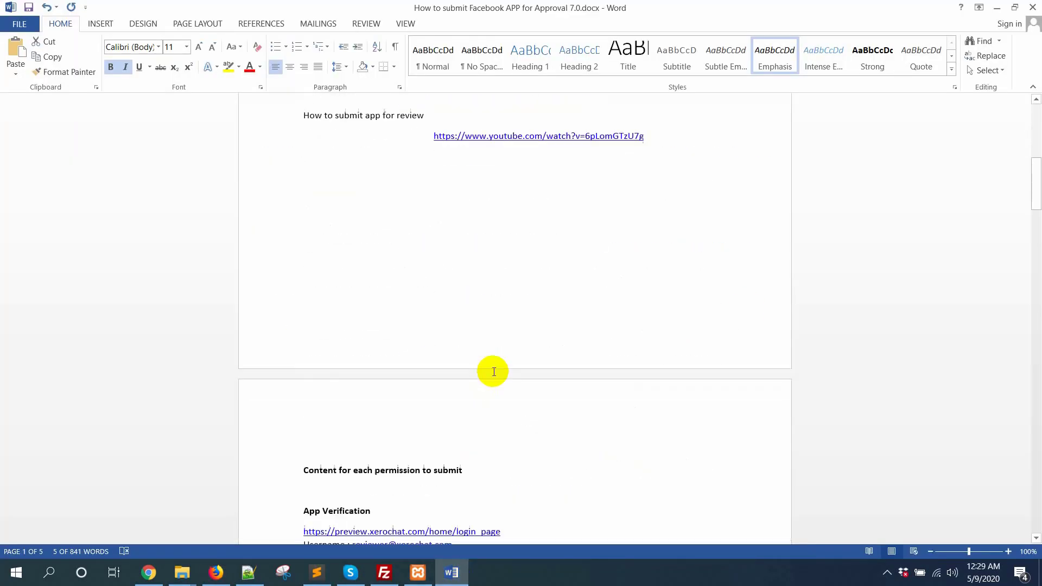
pyautogui.scroll(1, 331, 266)
pyautogui.moveTo(303, 234); pyautogui.dragTo(704, 353)
pyautogui.hotkey('ctrl', 'c')
pyautogui.click(216, 572)
pyautogui.click(393, 373)
pyautogui.hotkey('ctrl', 'v')
# Add blank lines around the credentials and login URL, then save the verification details.
pyautogui.scroll(3, 393, 374)
pyautogui.click(382, 386)
pyautogui.press('Return')
pyautogui.press('Return')
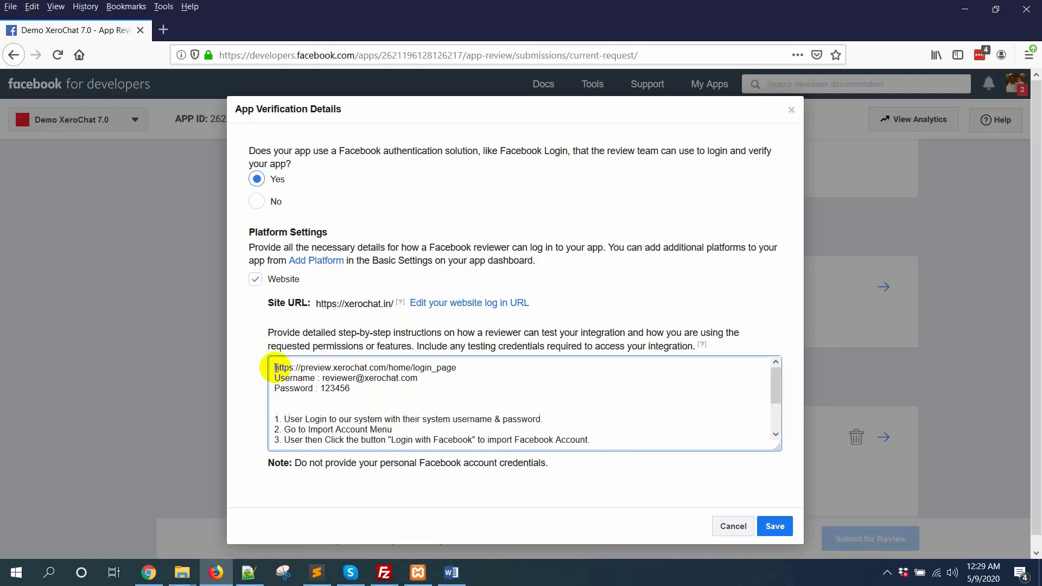
pyautogui.click(275, 368)
pyautogui.press('Return')
pyautogui.press('Return')
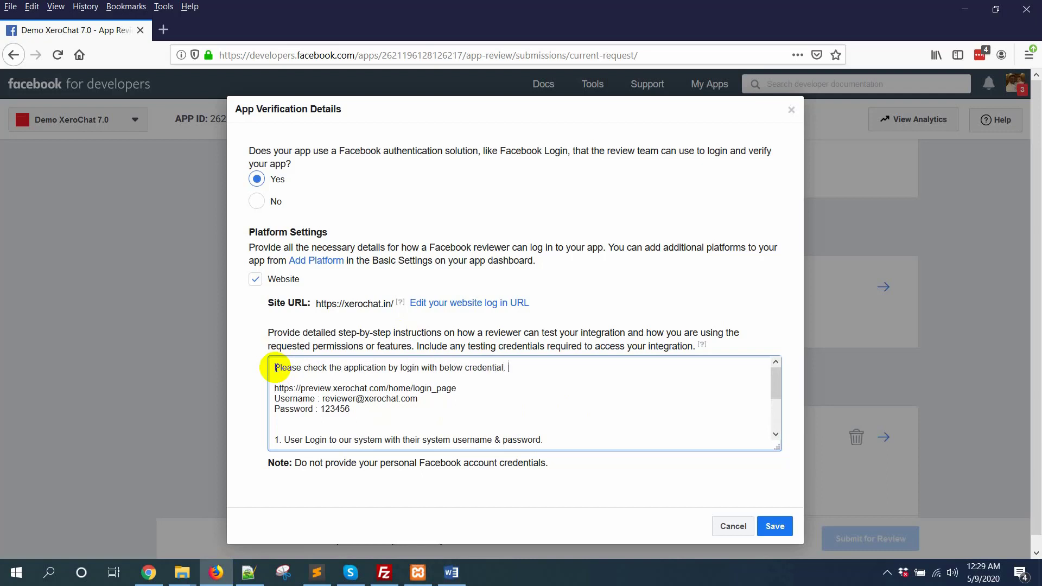
pyautogui.scroll(-5, 276, 368)
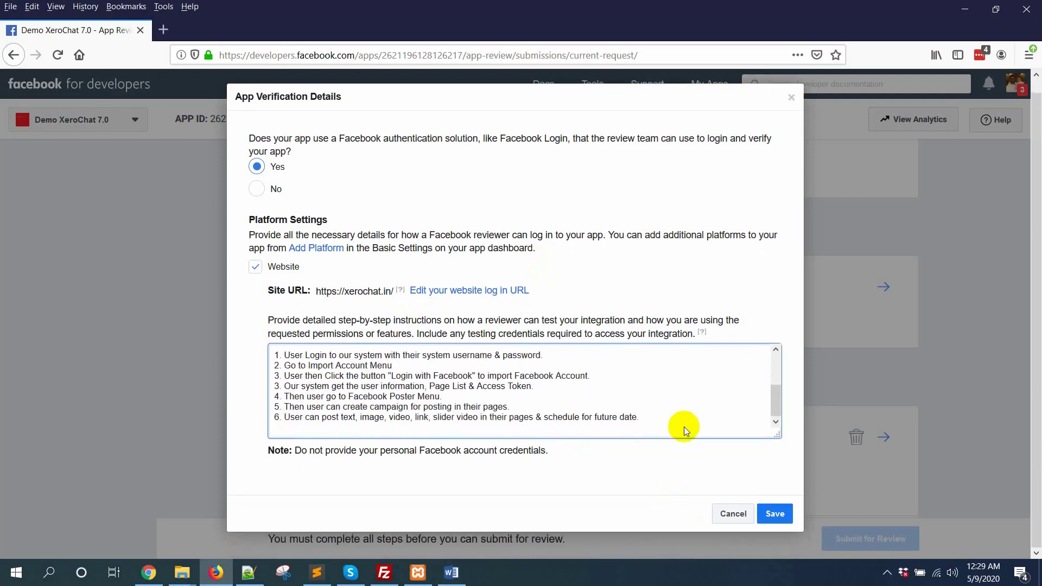
pyautogui.click(770, 515)
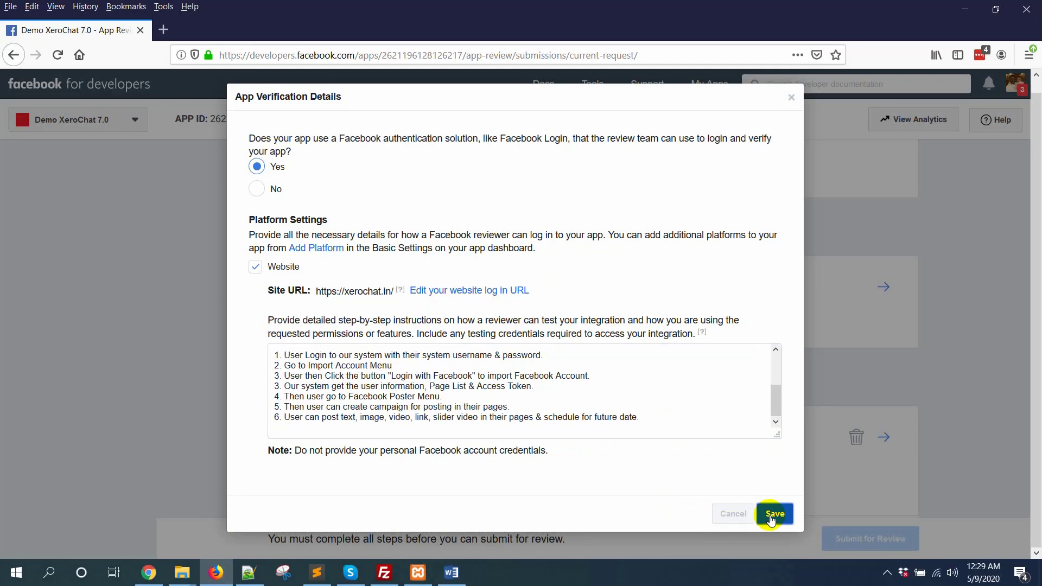
pyautogui.scroll(-4, 760, 413)
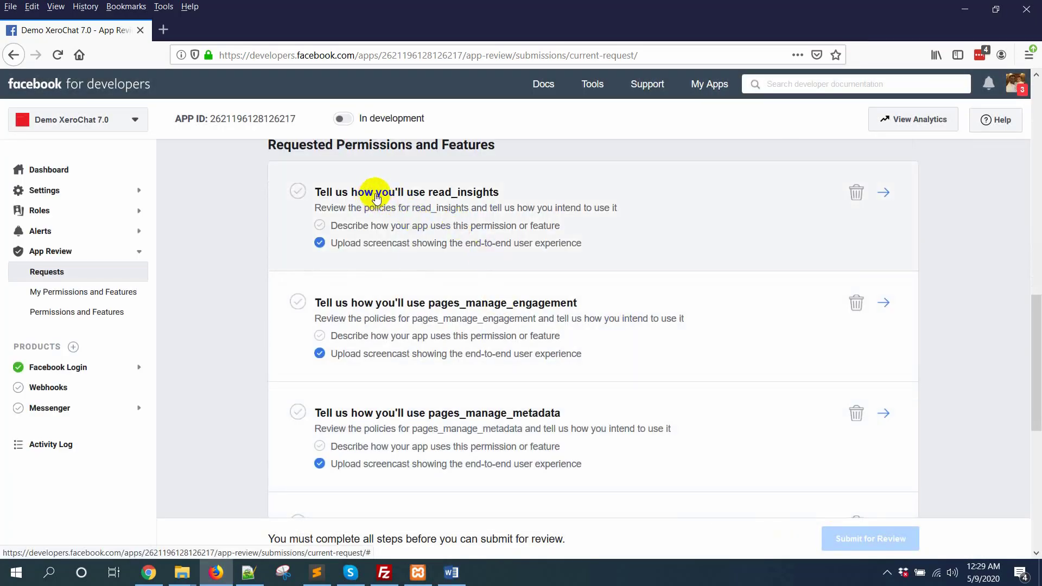
# Paste the five read_insights steps from Word into its usage description.
pyautogui.scroll(2, 651, 249)
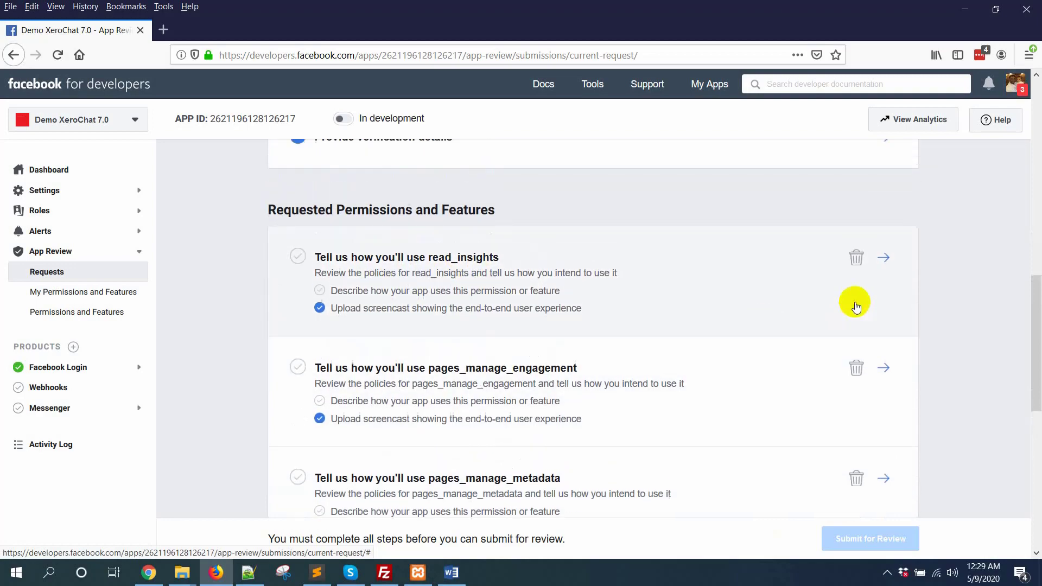
pyautogui.click(883, 265)
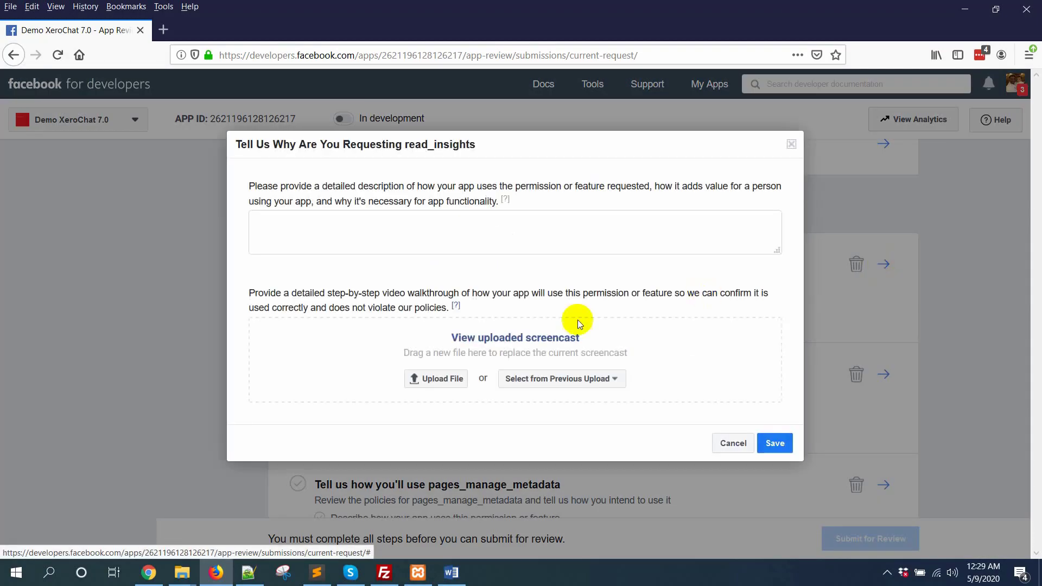
pyautogui.click(451, 573)
pyautogui.scroll(-15, 471, 440)
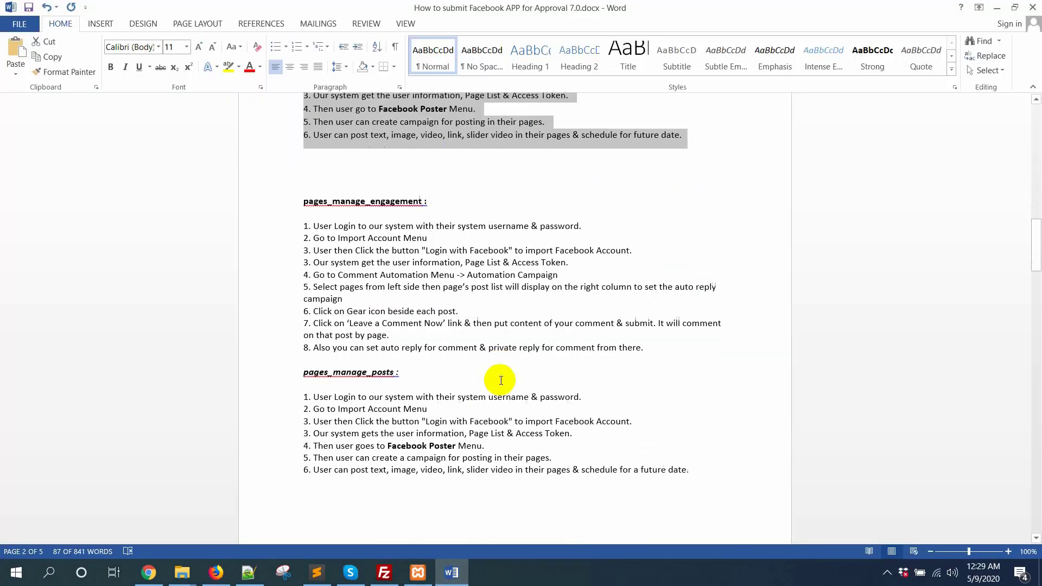
pyautogui.moveTo(318, 301); pyautogui.dragTo(374, 369)
pyautogui.click(228, 573)
pyautogui.click(391, 225)
pyautogui.hotkey('ctrl', 'v')
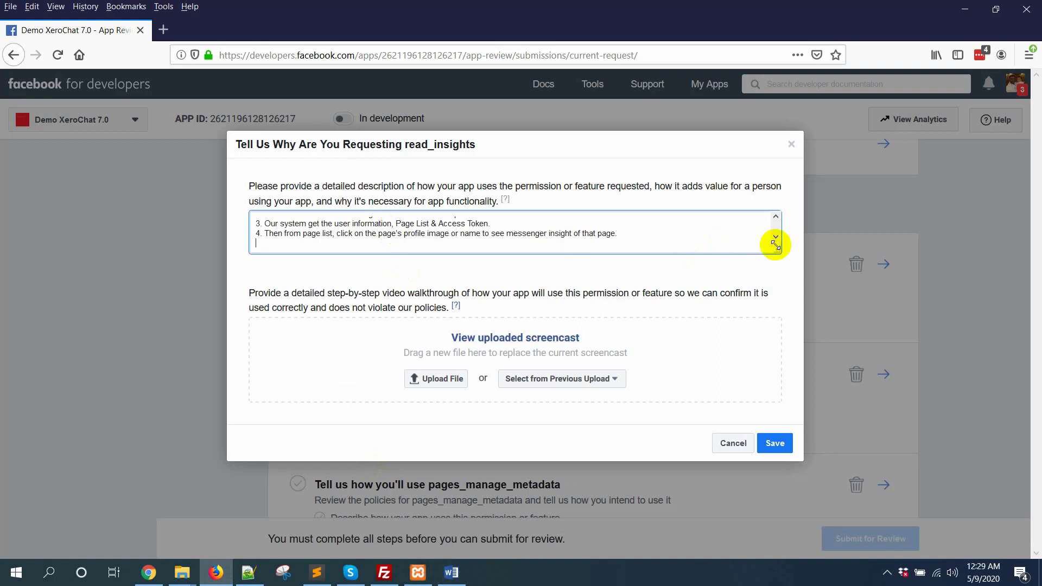
pyautogui.moveTo(777, 250); pyautogui.dragTo(787, 357)
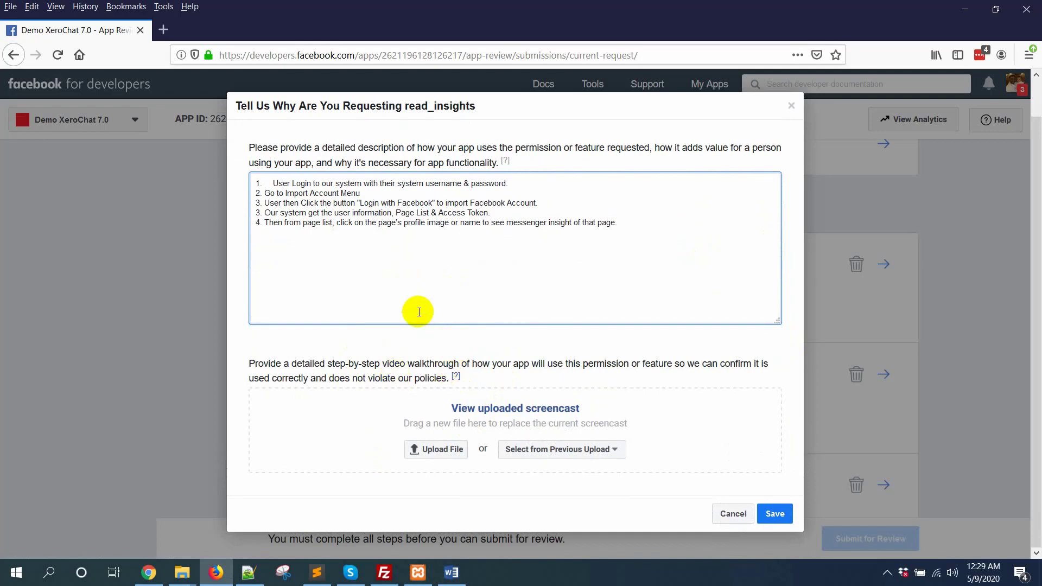
# Upload the demo screencast video for read_insights and save the details.
pyautogui.click(424, 448)
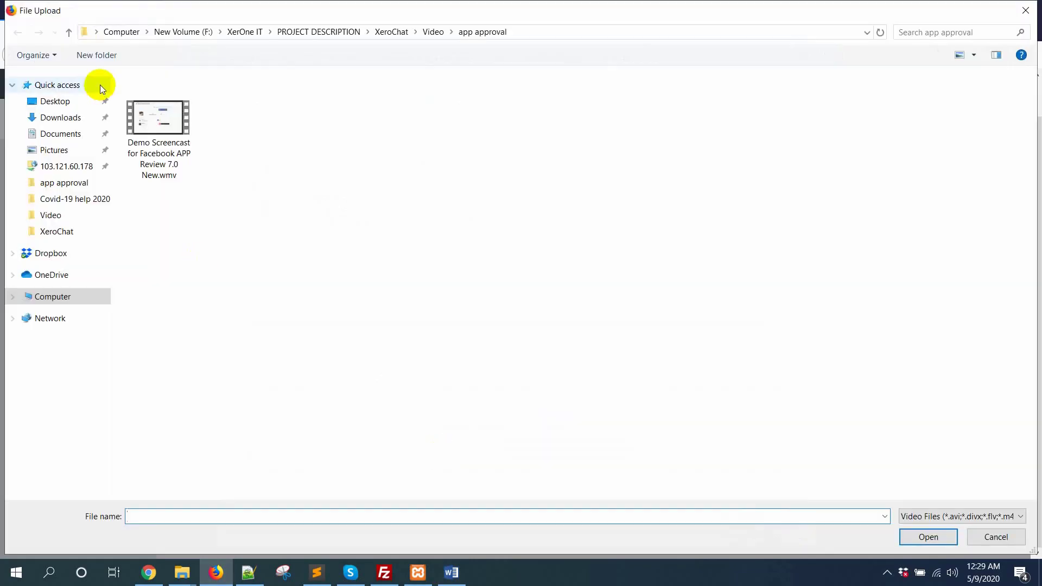
pyautogui.click(147, 126)
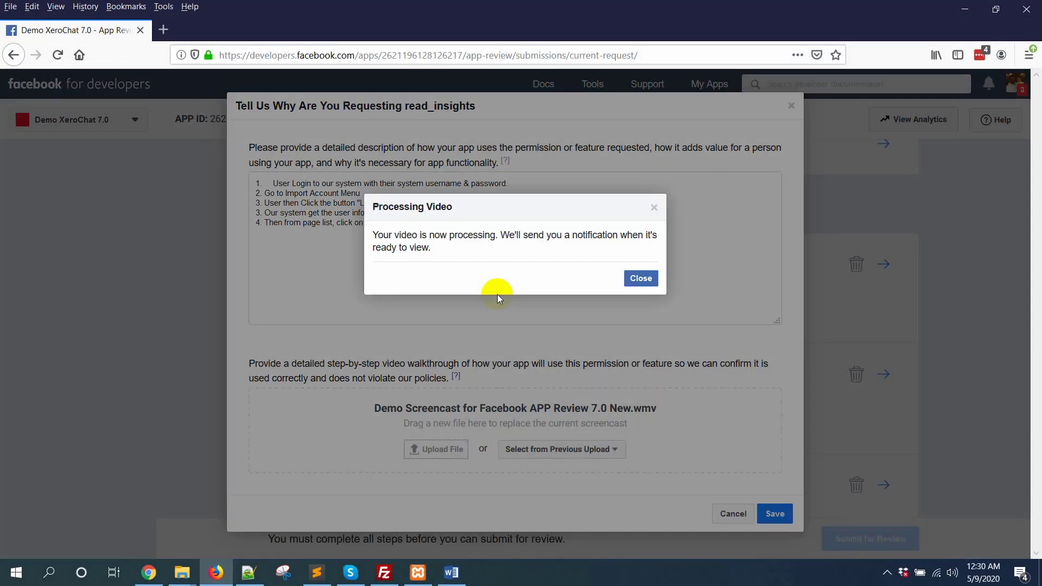
pyautogui.click(634, 278)
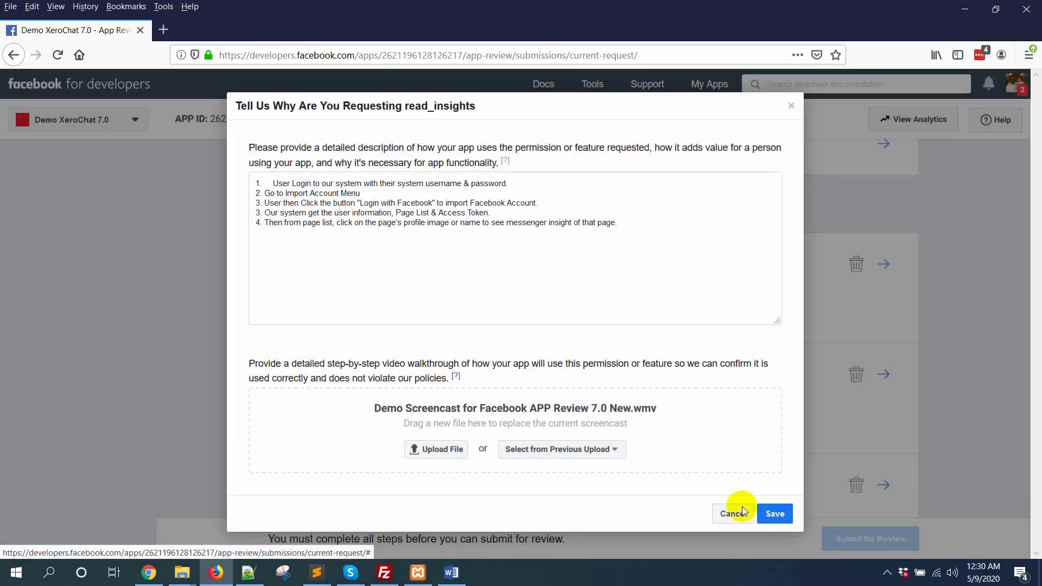
pyautogui.click(776, 523)
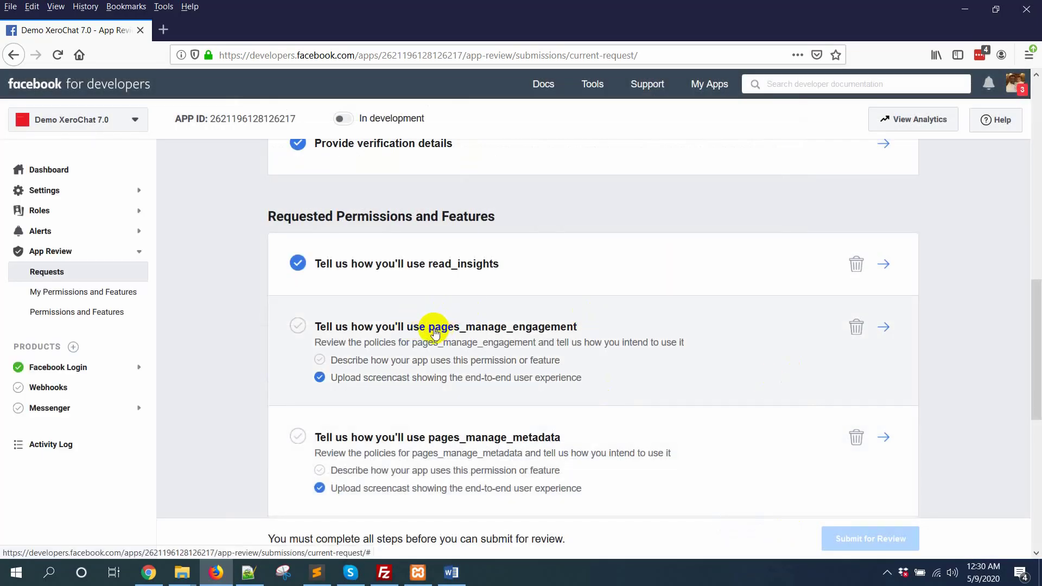
# Paste the pages_manage_engagement usage steps from Word into its description field.
pyautogui.click(883, 327)
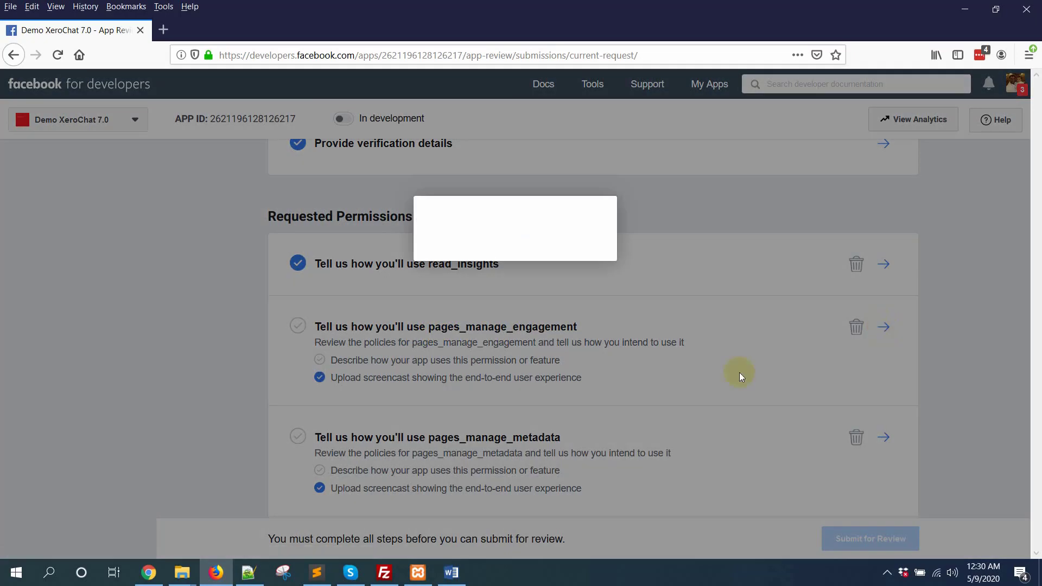
pyautogui.hotkey('alt', 'Tab')
pyautogui.scroll(3, 491, 434)
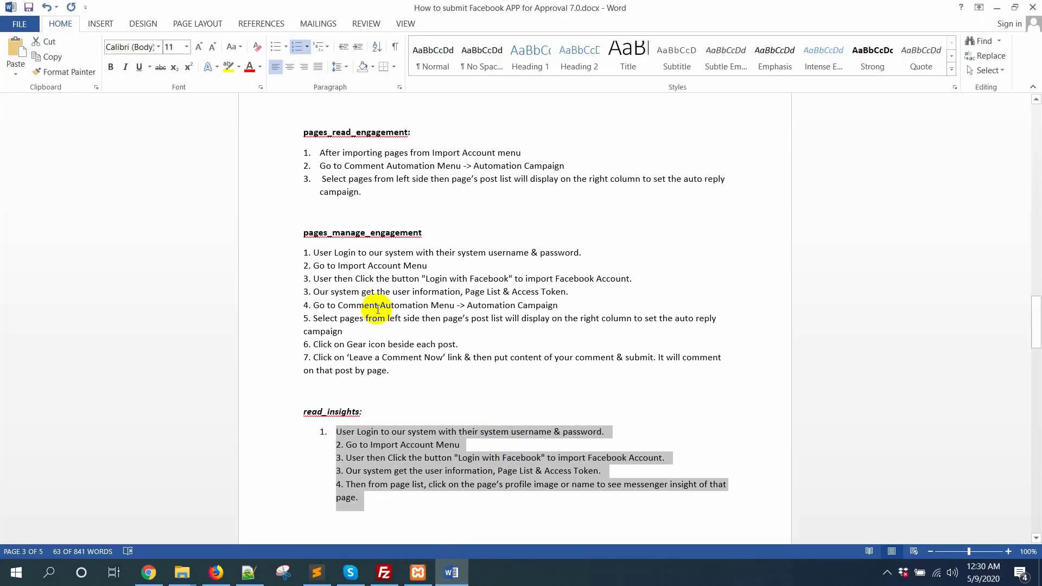
pyautogui.moveTo(304, 252); pyautogui.dragTo(413, 373)
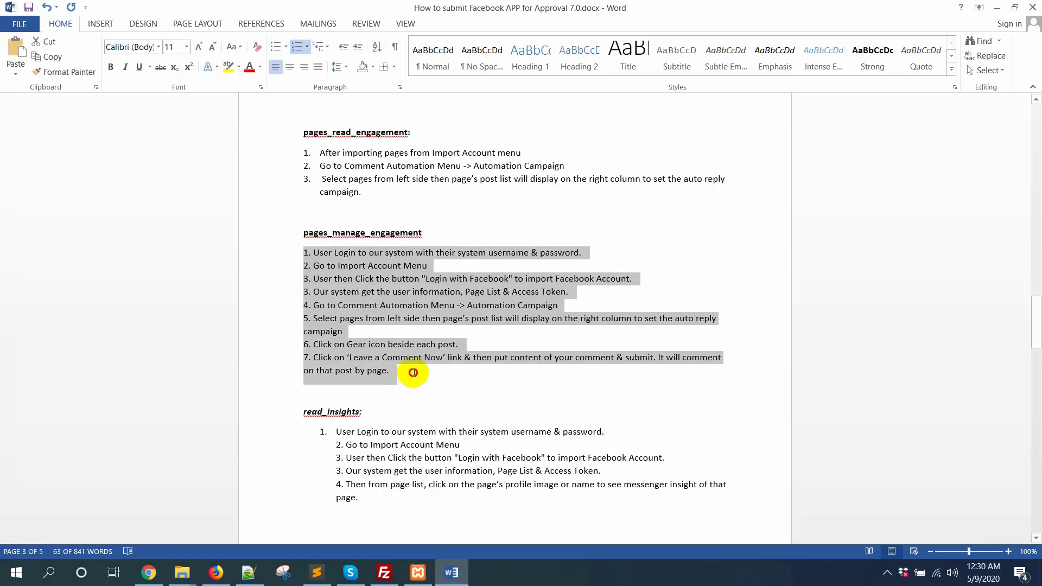
pyautogui.click(216, 572)
pyautogui.click(456, 228)
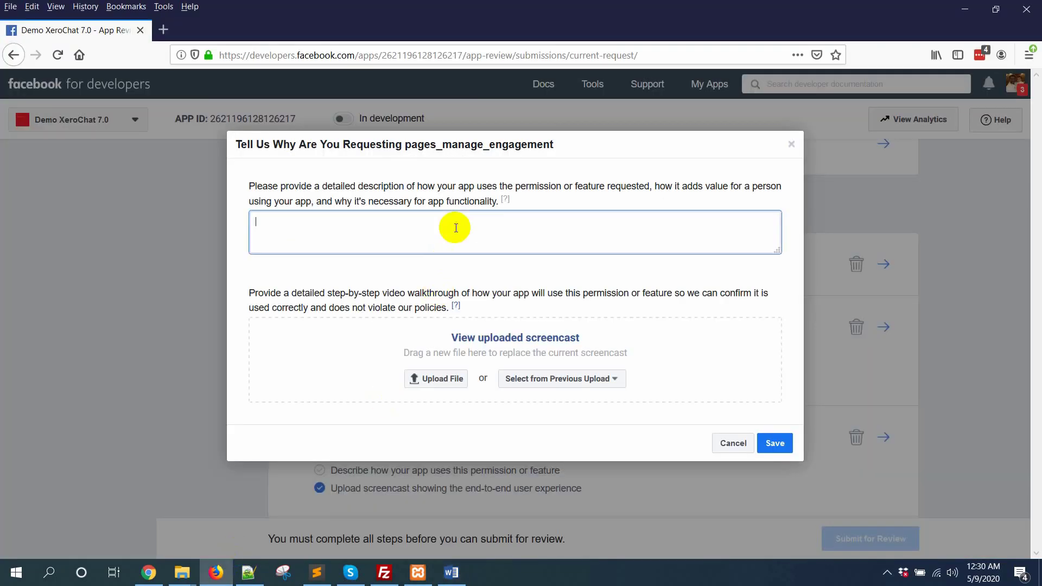
pyautogui.hotkey('ctrl', 'v')
# Upload the demo screencast video for pages_manage_engagement and save it.
pyautogui.click(426, 441)
pyautogui.click(186, 130)
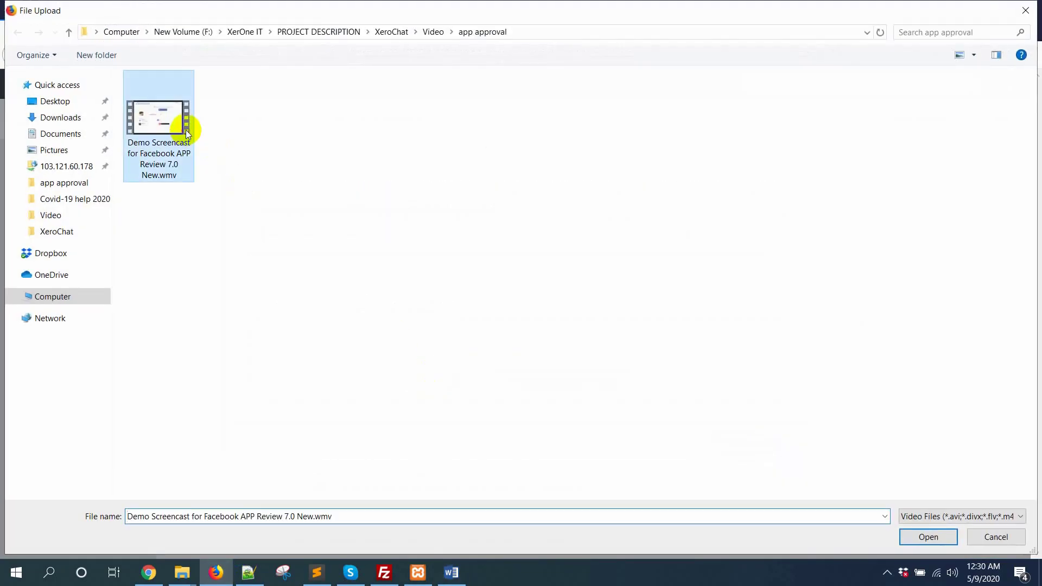
pyautogui.doubleClick(186, 129)
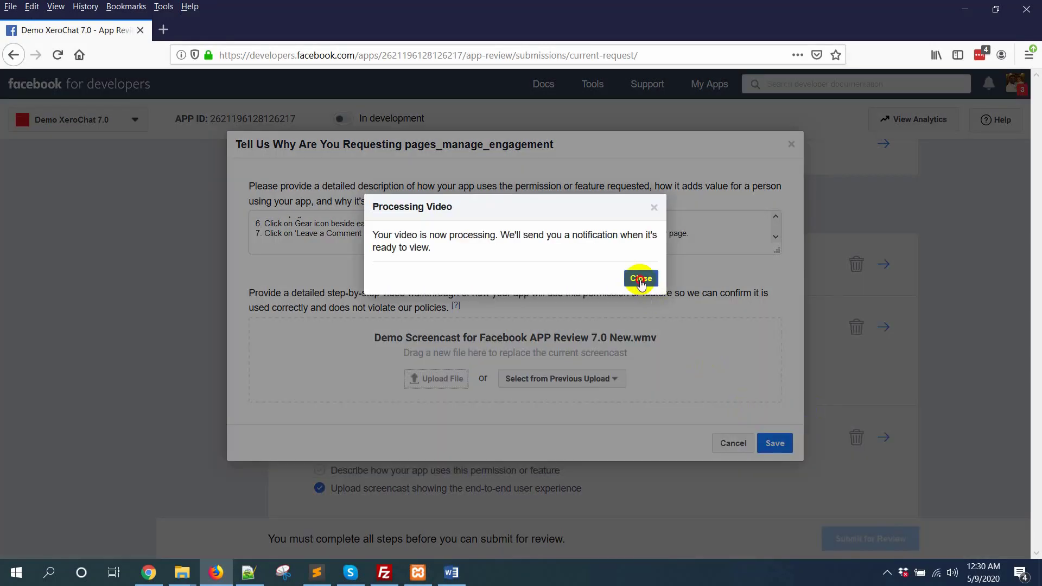
pyautogui.click(641, 278)
pyautogui.click(774, 443)
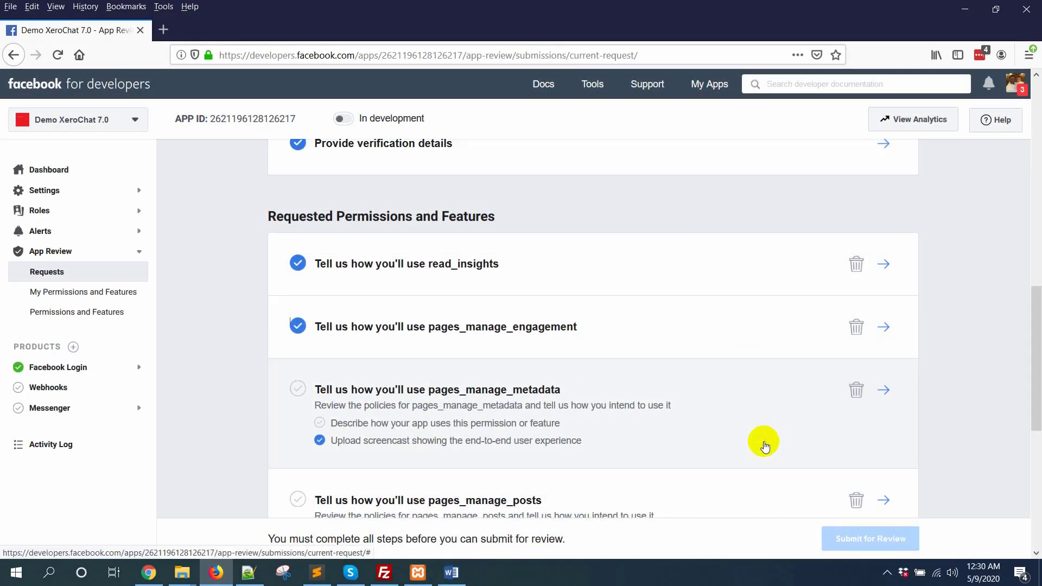
# Paste the four pages_manage_metadata usage steps from Word into its description.
pyautogui.click(890, 389)
pyautogui.click(451, 573)
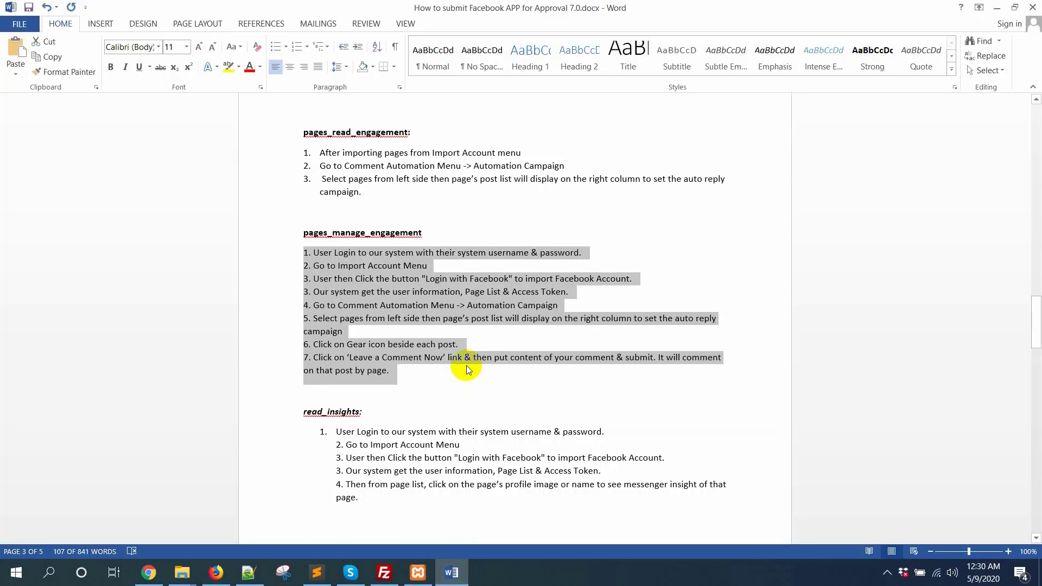
pyautogui.scroll(8, 467, 366)
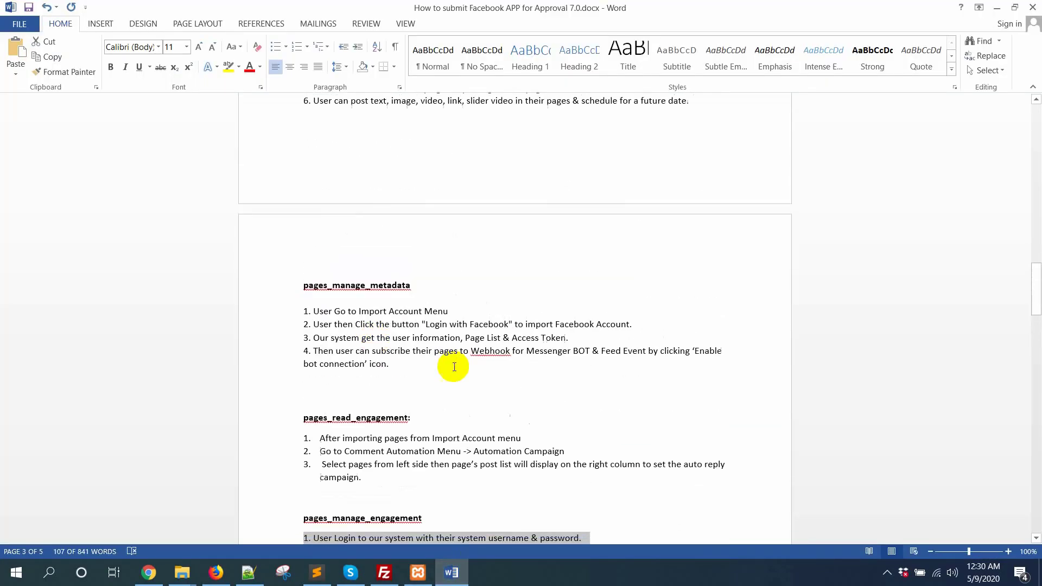
pyautogui.moveTo(292, 316); pyautogui.dragTo(408, 372)
pyautogui.hotkey('ctrl', 'c')
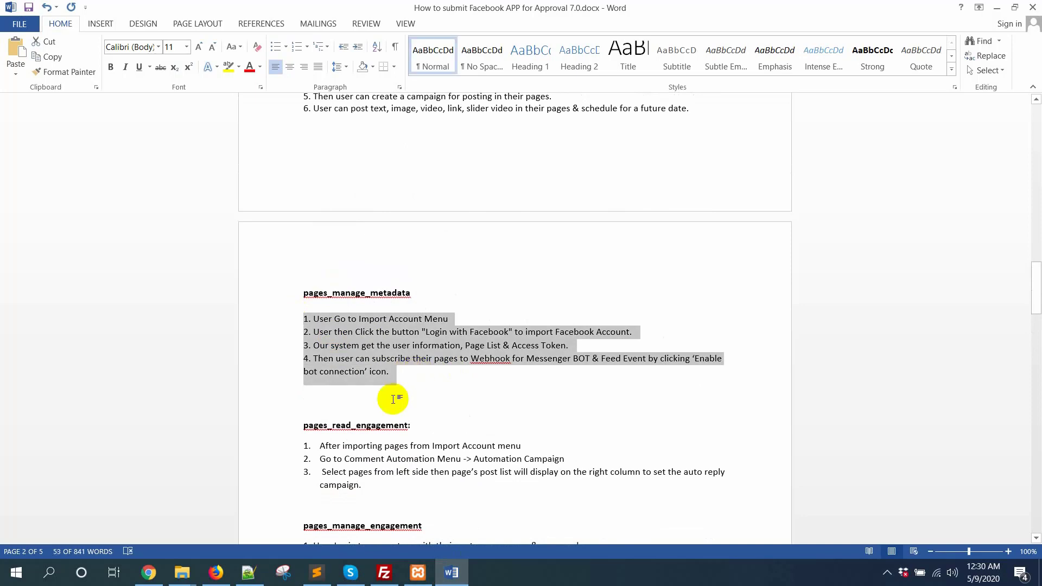
pyautogui.click(215, 571)
pyautogui.click(396, 245)
pyautogui.hotkey('ctrl', 'v')
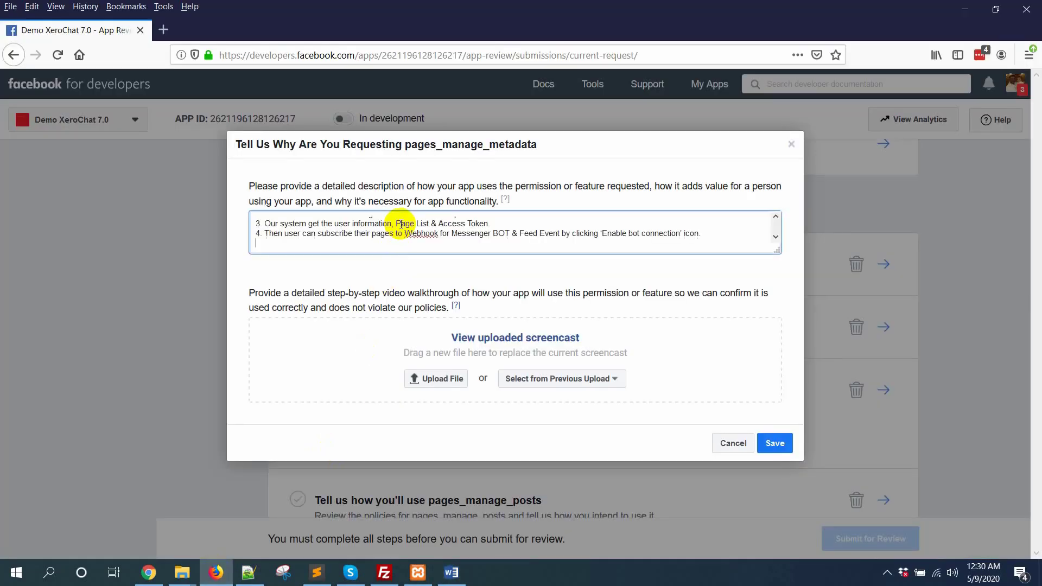
# Upload the demo screencast .wmv for pages_manage_metadata and save the details.
pyautogui.click(431, 376)
pyautogui.doubleClick(163, 128)
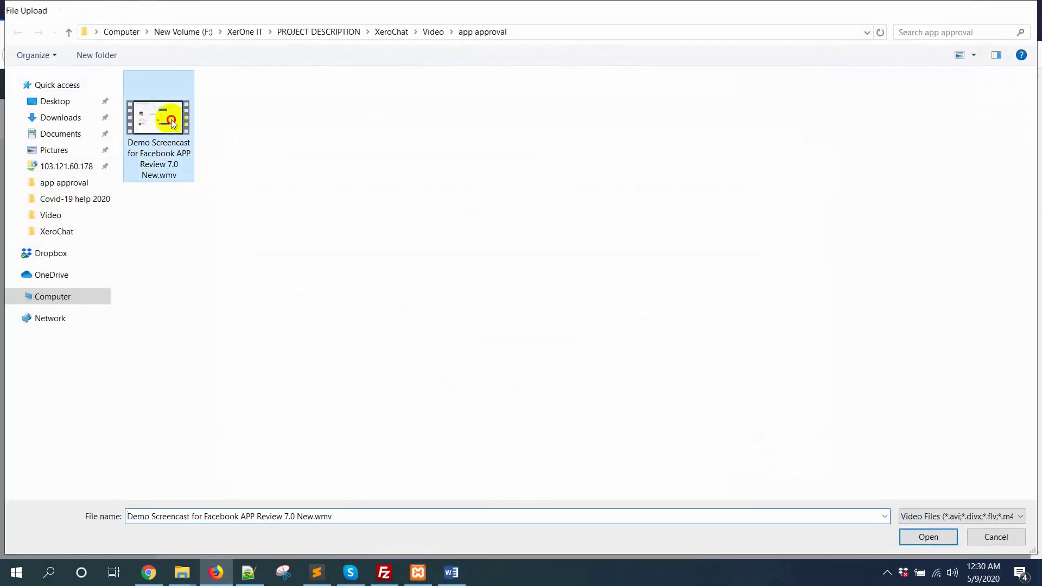
pyautogui.scroll(1, 708, 230)
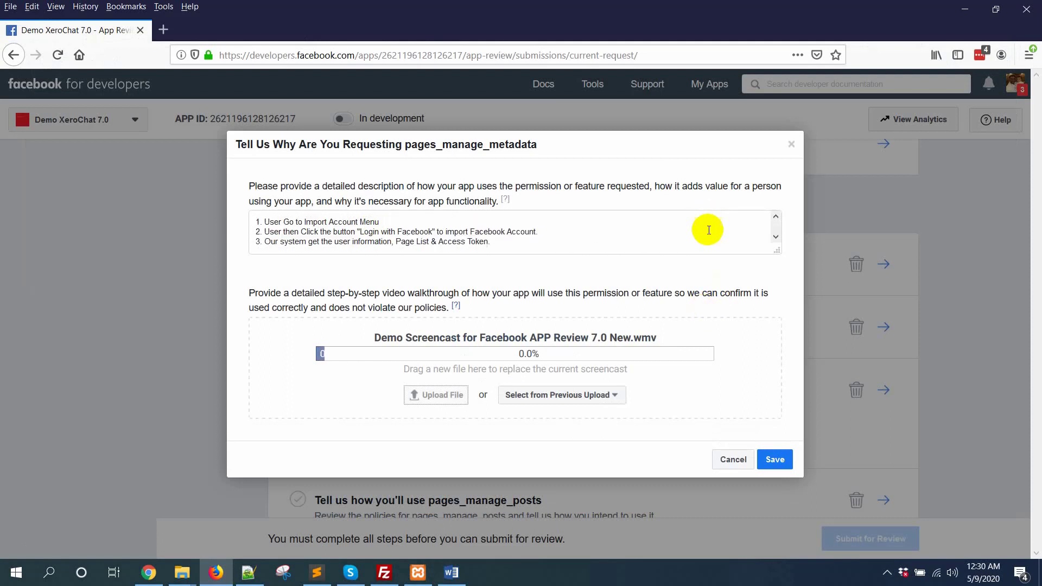
pyautogui.scroll(-1, 708, 230)
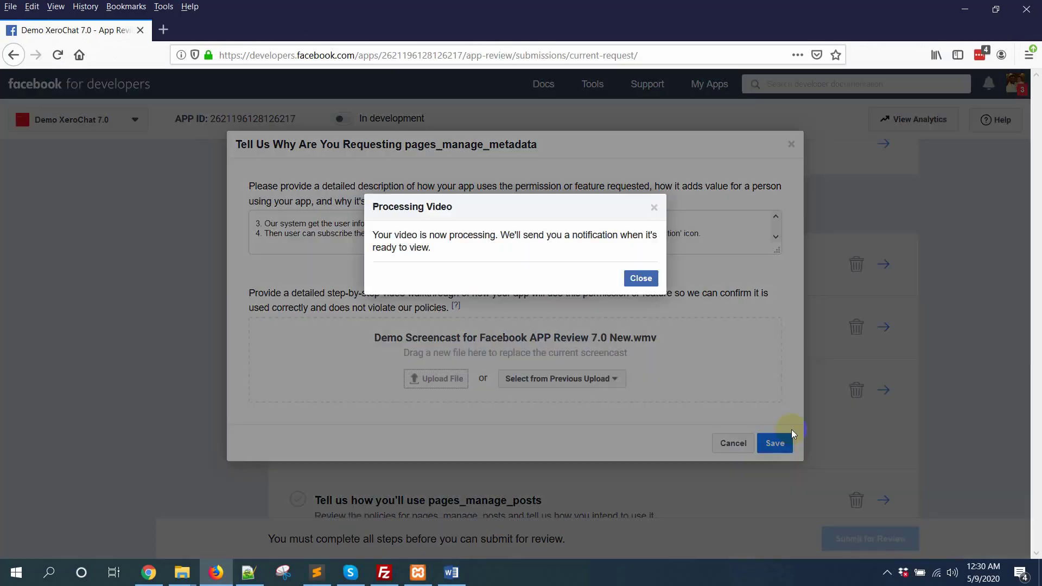
pyautogui.click(641, 278)
pyautogui.click(775, 442)
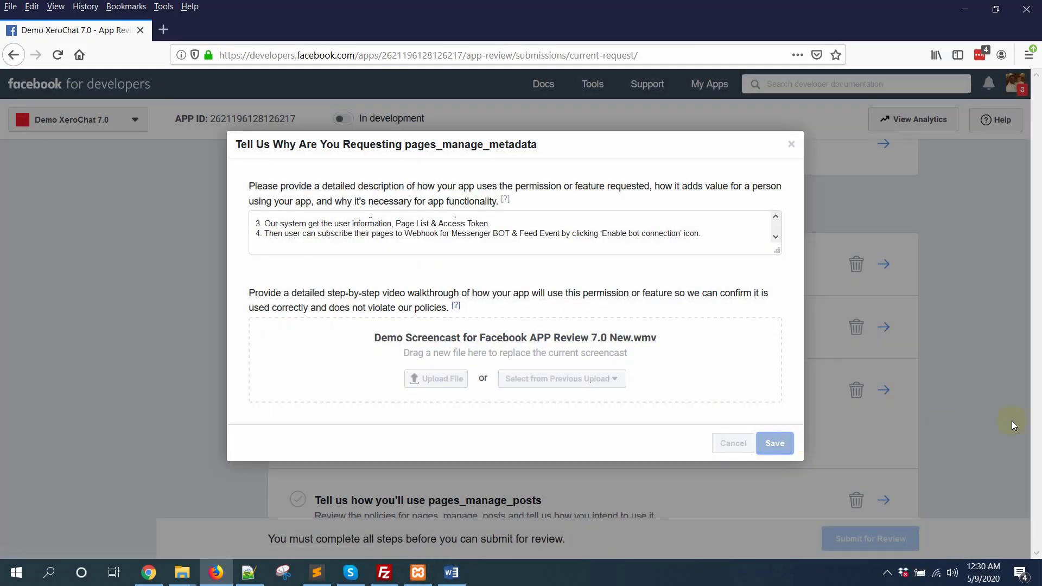
pyautogui.scroll(-3, 965, 421)
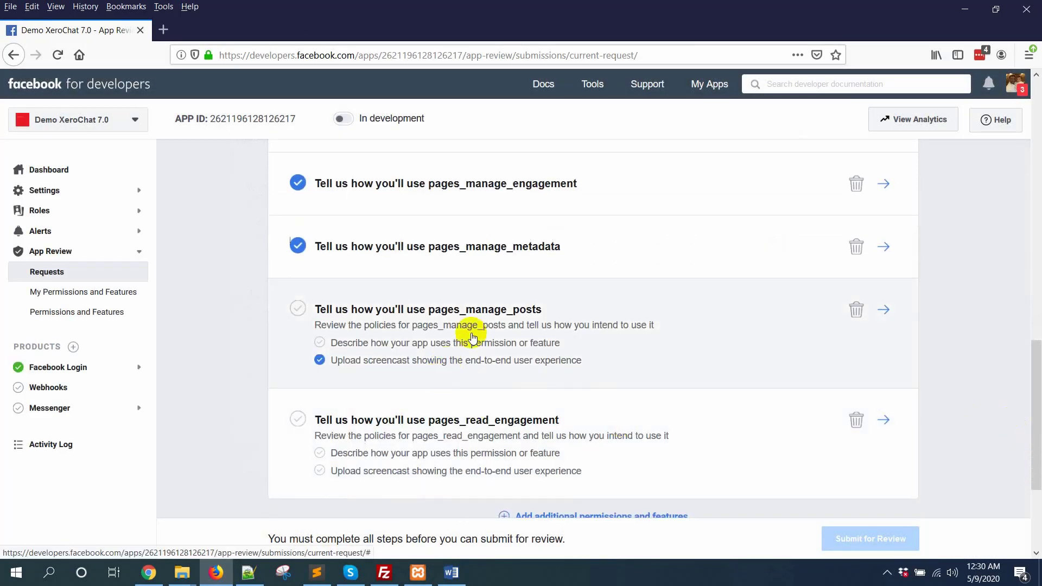
# Paste the pages_manage_posts usage steps from the Word document into its description.
pyautogui.click(884, 310)
pyautogui.hotkey('alt', 'Tab')
pyautogui.scroll(10, 419, 328)
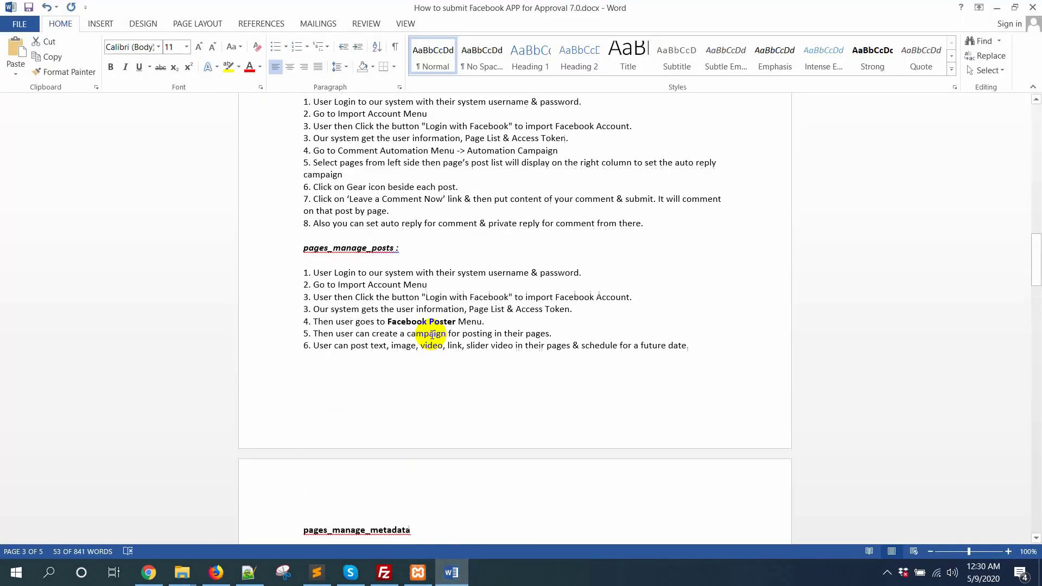
pyautogui.moveTo(304, 360); pyautogui.dragTo(688, 441)
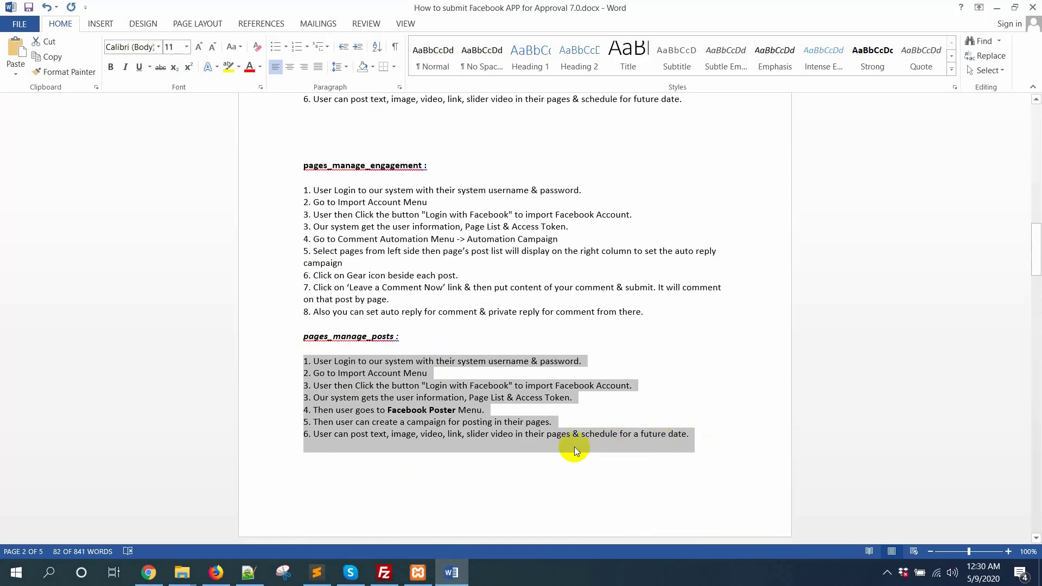
pyautogui.hotkey('alt', 'Tab')
pyautogui.click(451, 240)
pyautogui.hotkey('ctrl', 'v')
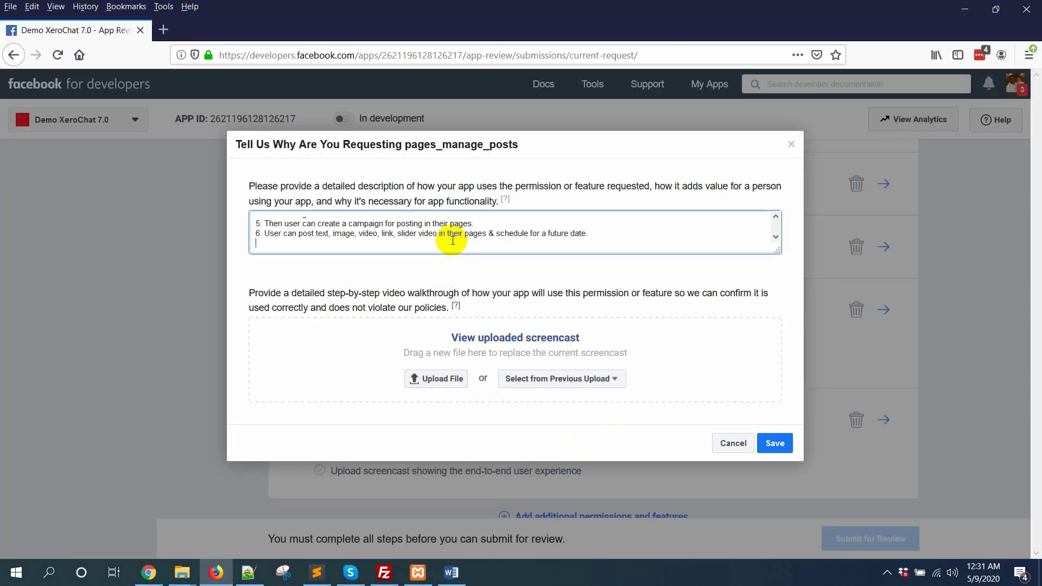
# Upload the demo screencast .wmv and save the pages_manage_posts request.
pyautogui.click(435, 378)
pyautogui.doubleClick(177, 136)
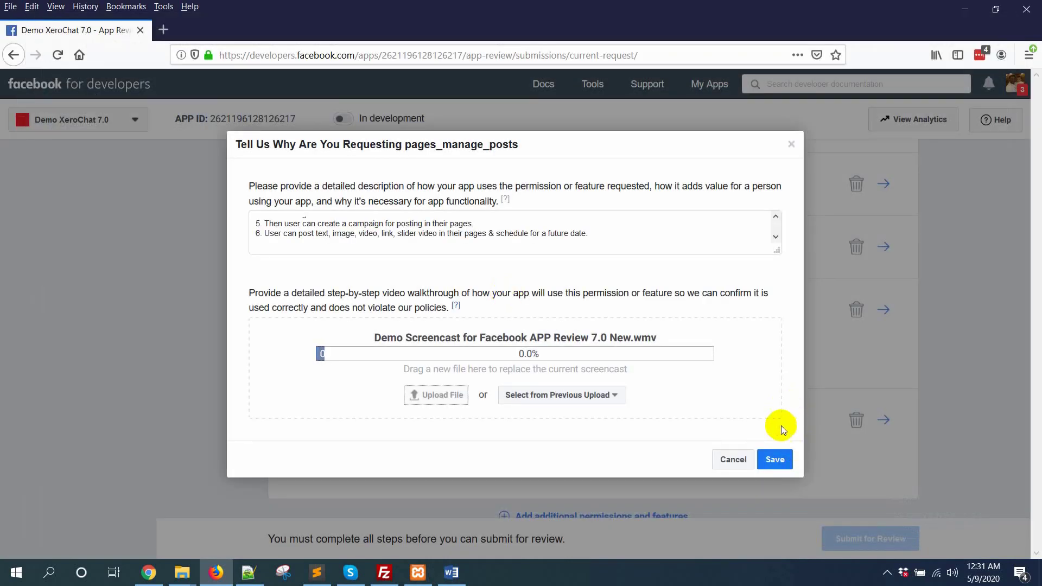
pyautogui.click(775, 459)
pyautogui.click(640, 279)
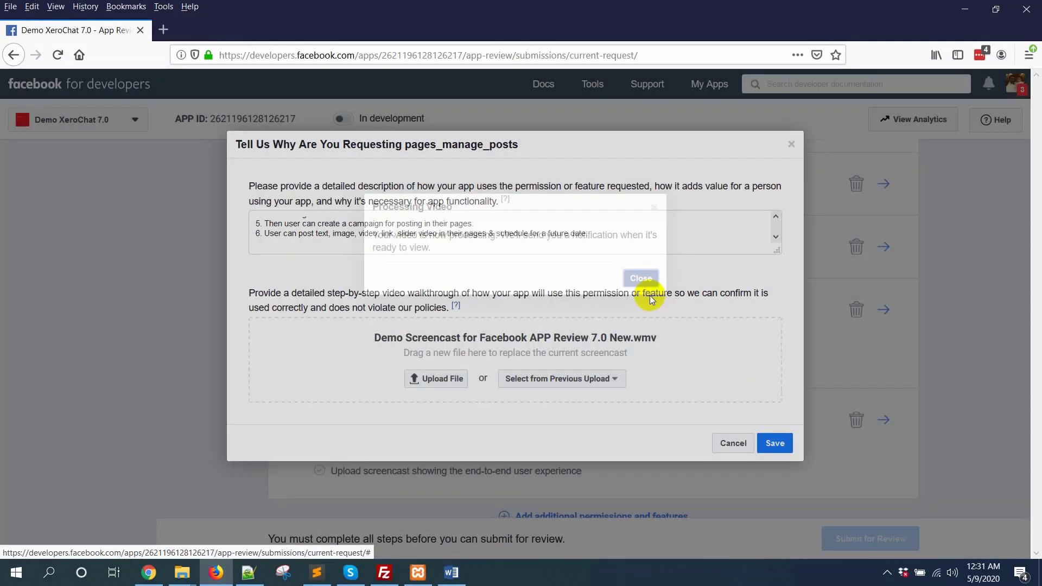
pyautogui.click(762, 448)
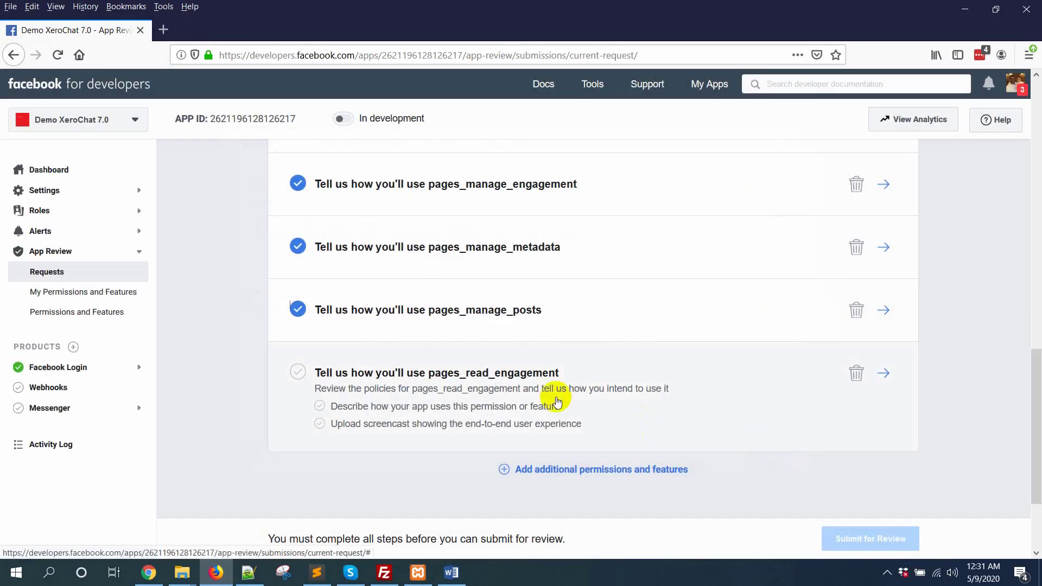
# Paste the three pages_read_engagement usage steps from Word into its description.
pyautogui.click(885, 374)
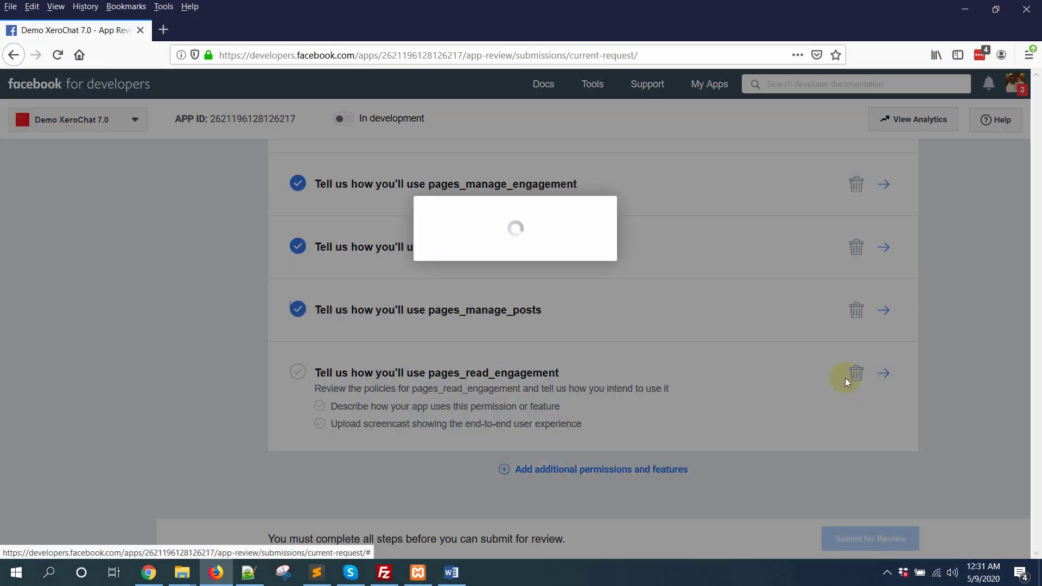
pyautogui.hotkey('alt', 'Tab')
pyautogui.scroll(6, 518, 441)
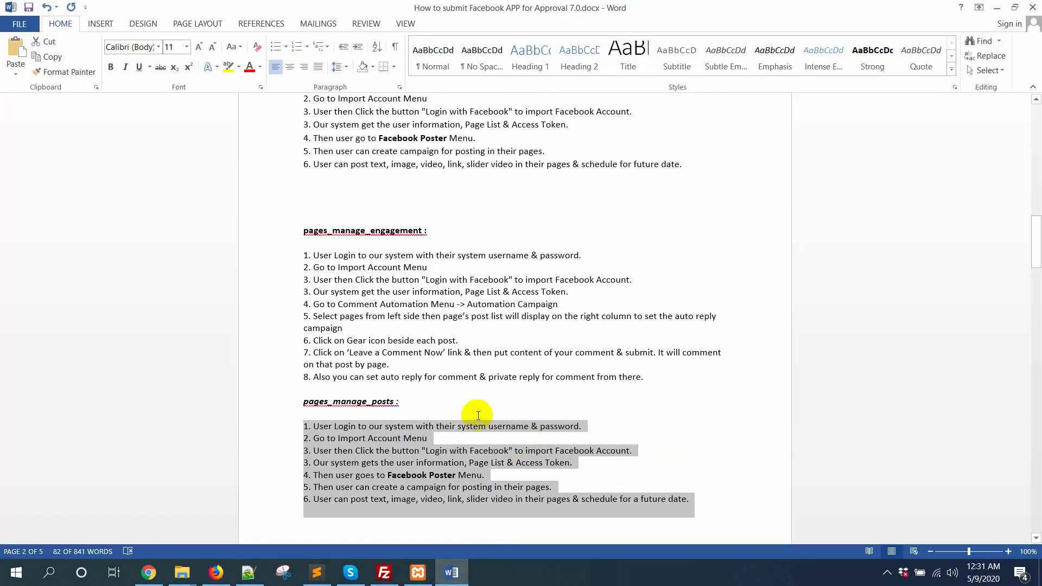
pyautogui.scroll(-20, 478, 415)
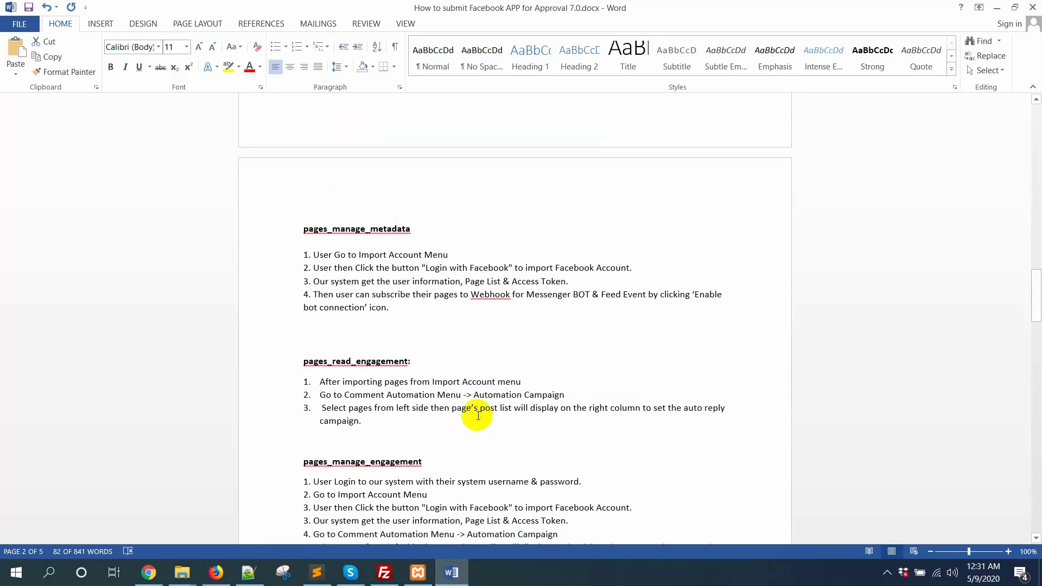
pyautogui.moveTo(302, 347); pyautogui.dragTo(405, 386)
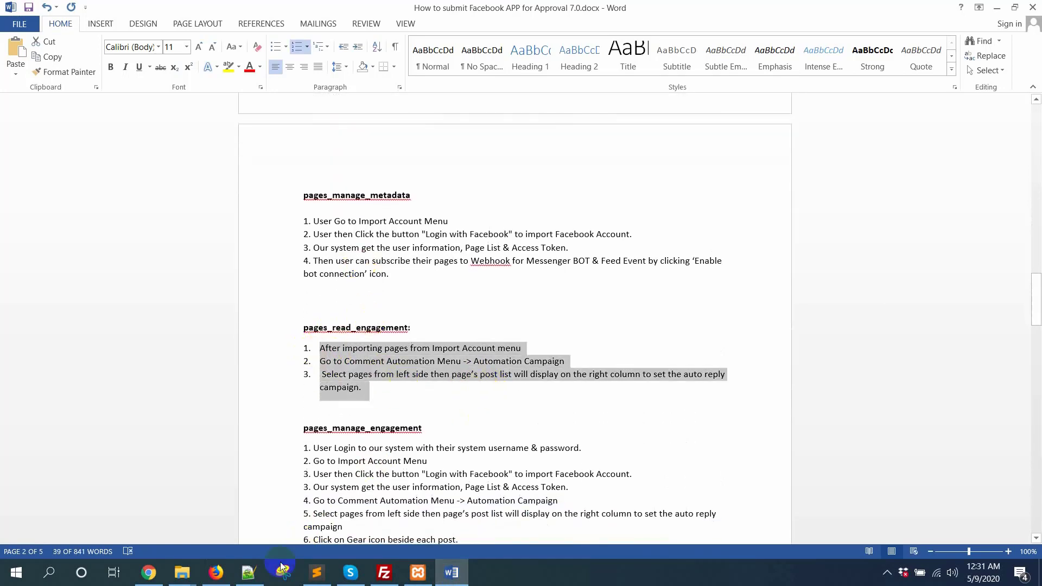
pyautogui.click(222, 573)
pyautogui.click(483, 237)
pyautogui.hotkey('ctrl', 'v')
# Upload the demo screencast and save the pages_read_engagement request.
pyautogui.click(431, 370)
pyautogui.doubleClick(162, 120)
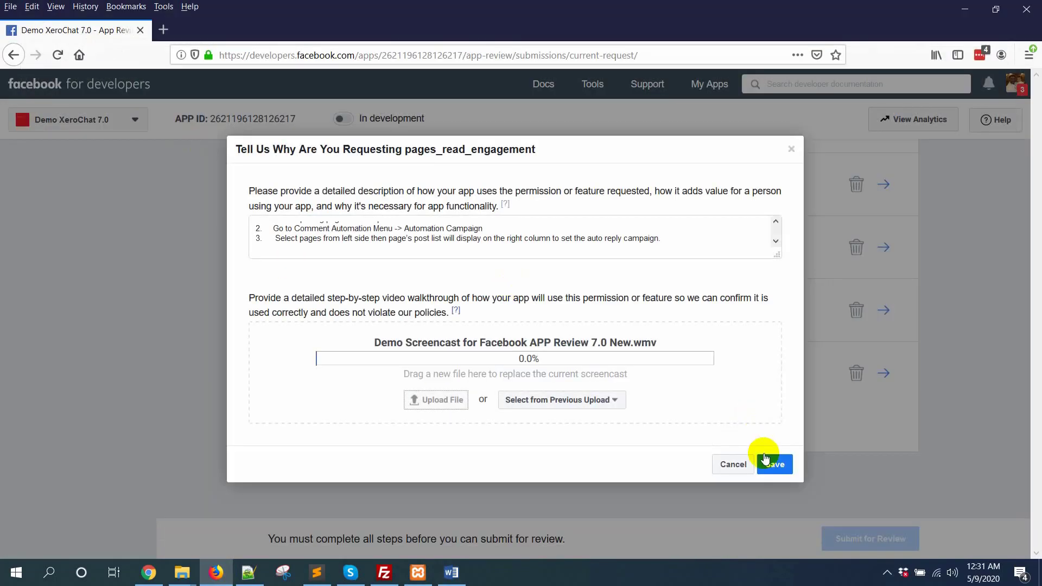
pyautogui.click(886, 573)
pyautogui.click(861, 529)
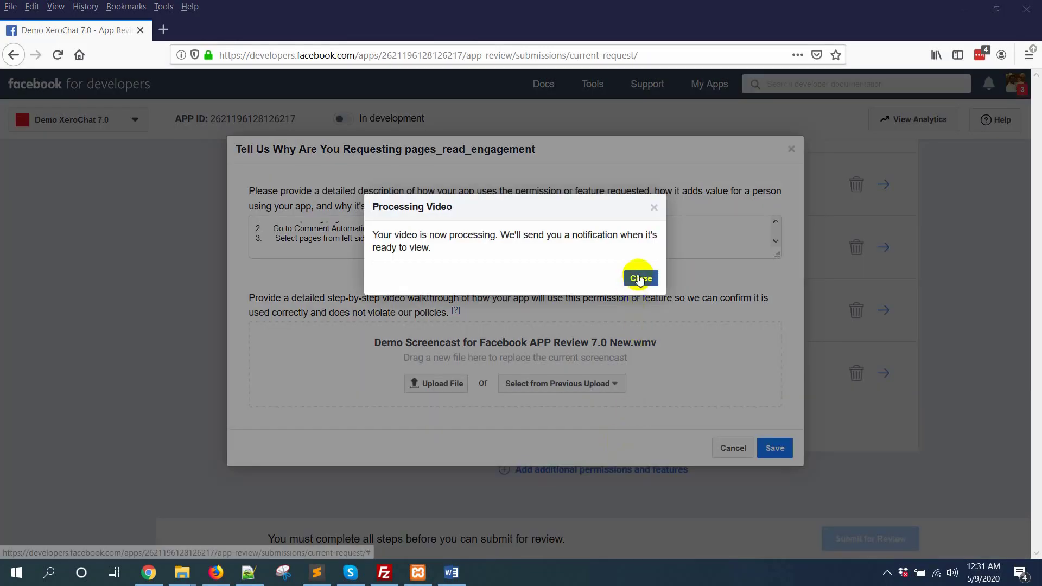
pyautogui.click(646, 279)
pyautogui.click(781, 448)
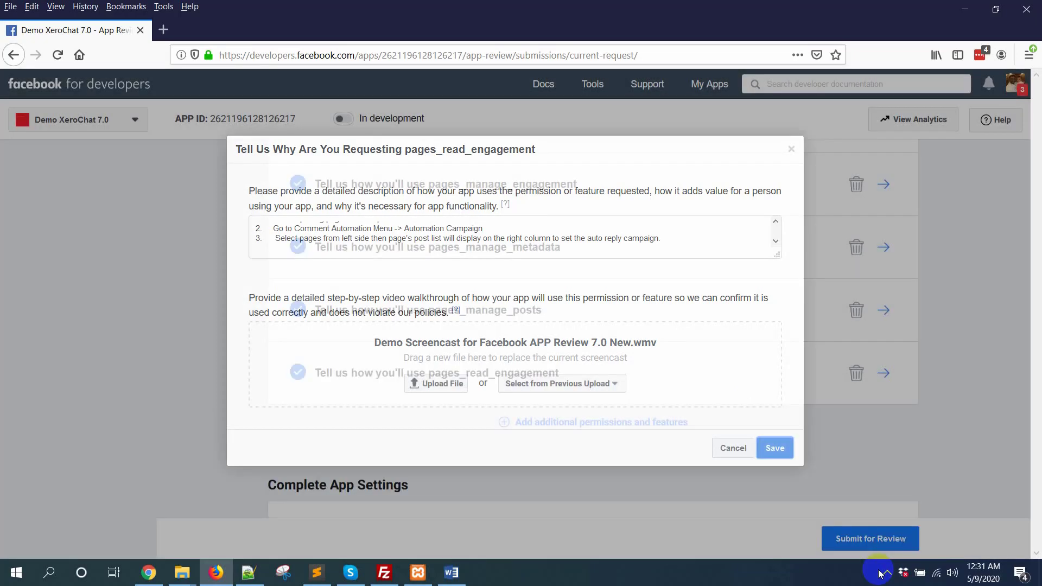
pyautogui.click(886, 573)
pyautogui.click(862, 531)
pyautogui.scroll(2, 1024, 372)
pyautogui.scroll(-3, 1017, 379)
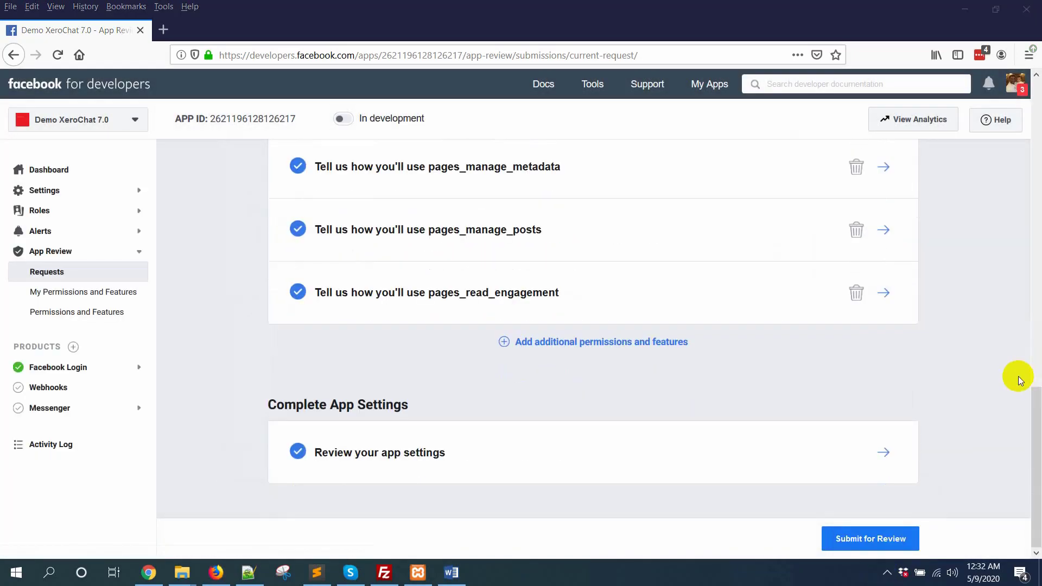
# Submit the DemoXeroChat app for review and close the App Submission Received dialog.
pyautogui.click(870, 540)
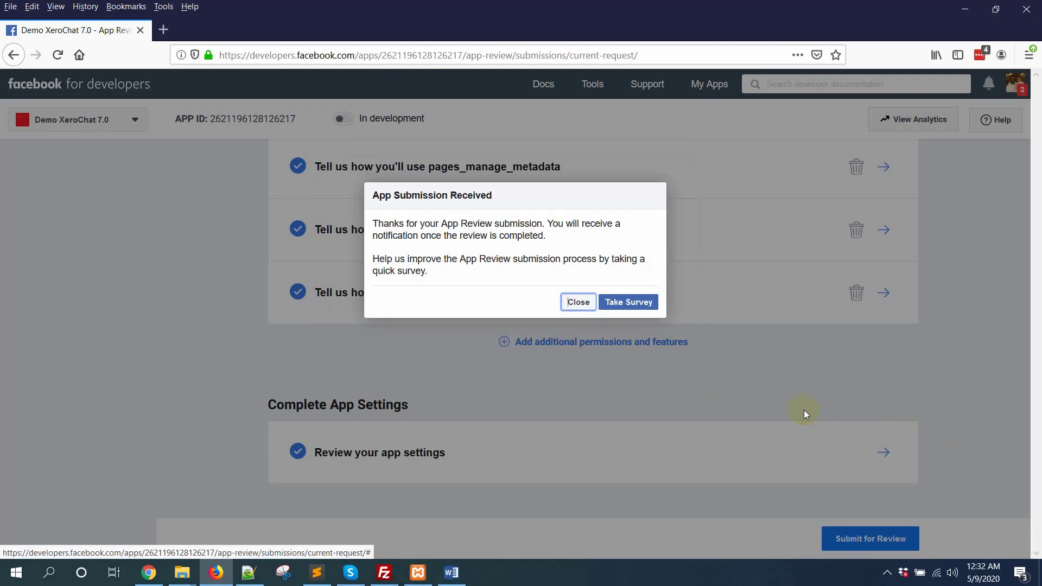
pyautogui.click(564, 305)
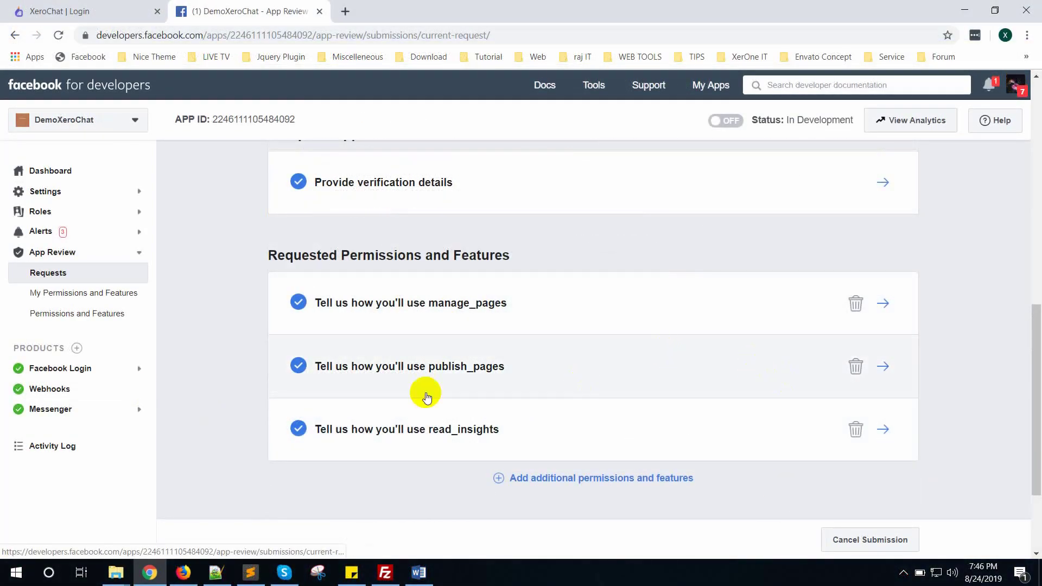
pyautogui.scroll(-1, 272, 415)
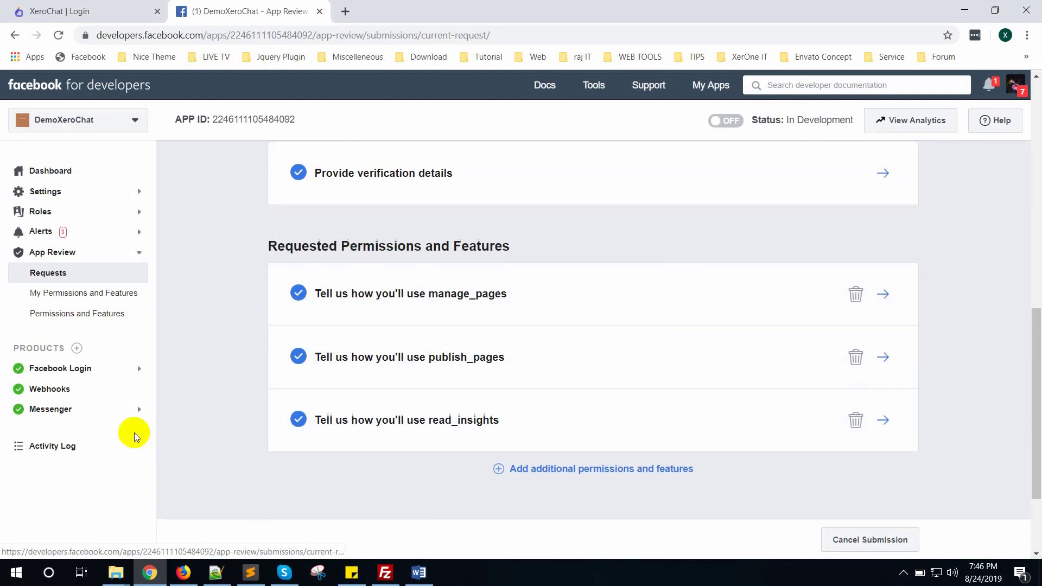
pyautogui.click(82, 420)
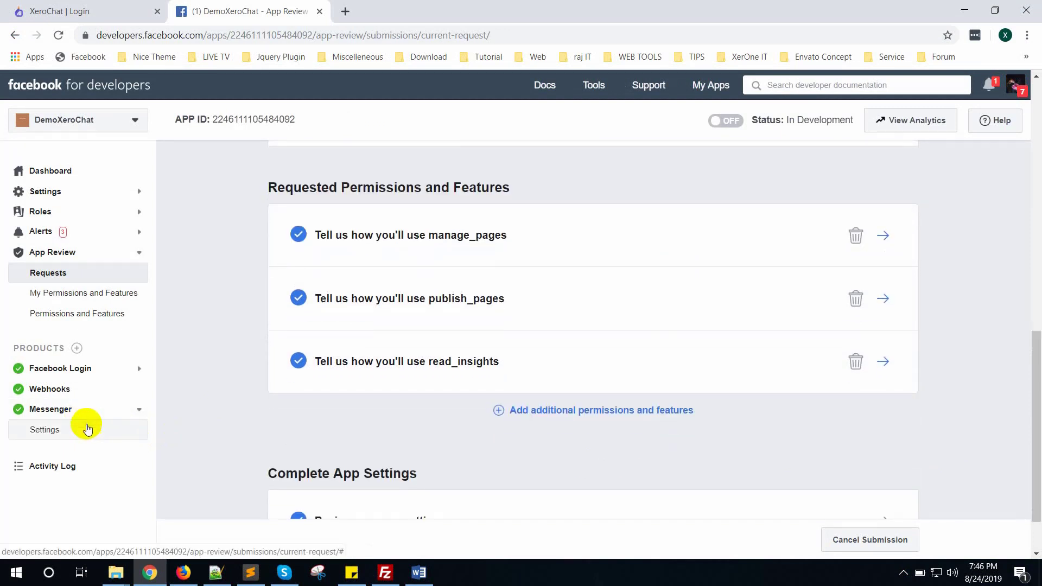
# Add pages_messaging, pages_user_gender, pages_user_locale and pages_user_timezone to the submission, then return to XeroChat.
pyautogui.click(59, 431)
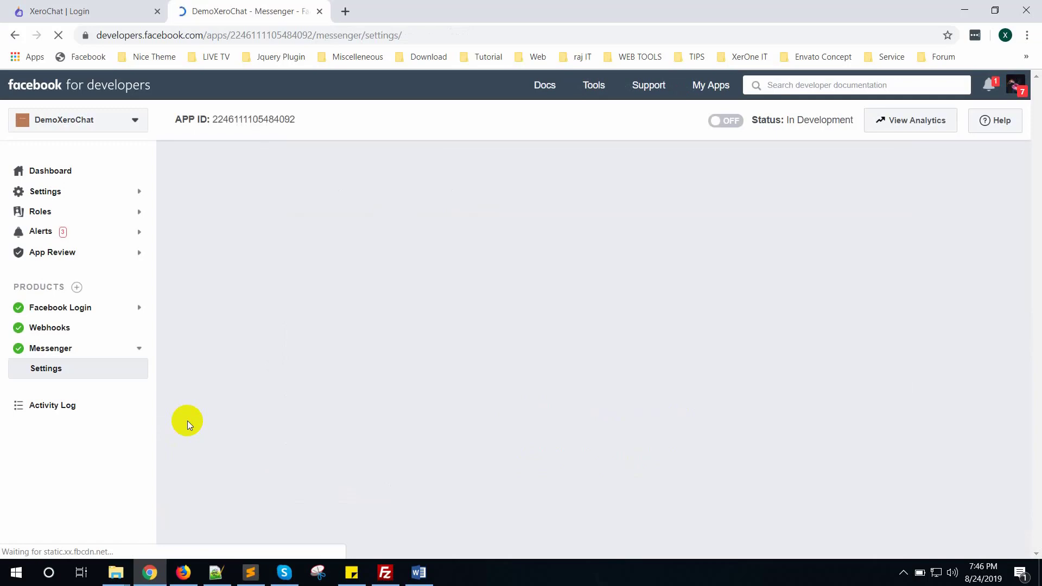
pyautogui.scroll(-20, 540, 365)
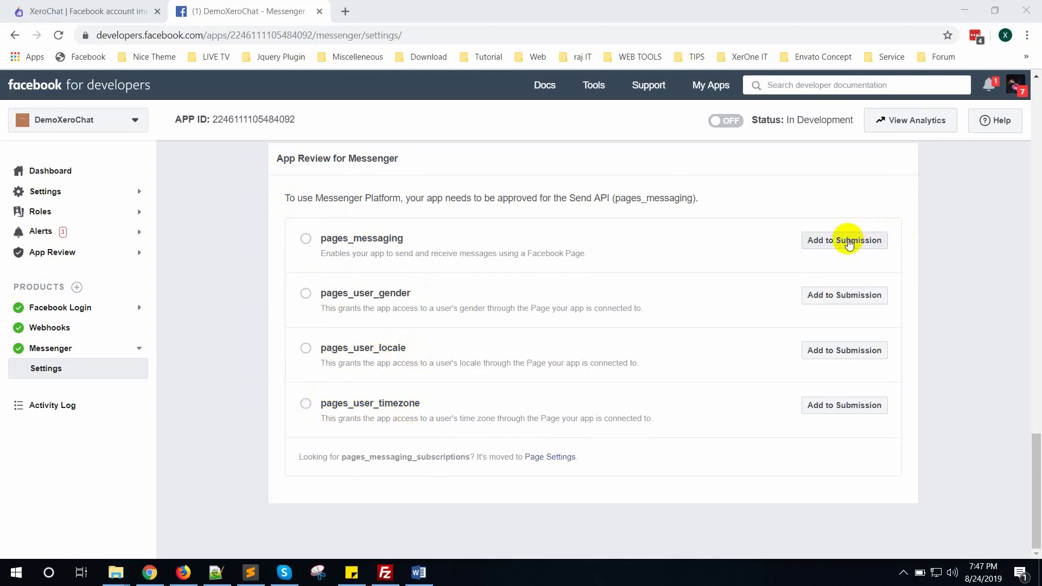
pyautogui.click(865, 242)
pyautogui.click(850, 295)
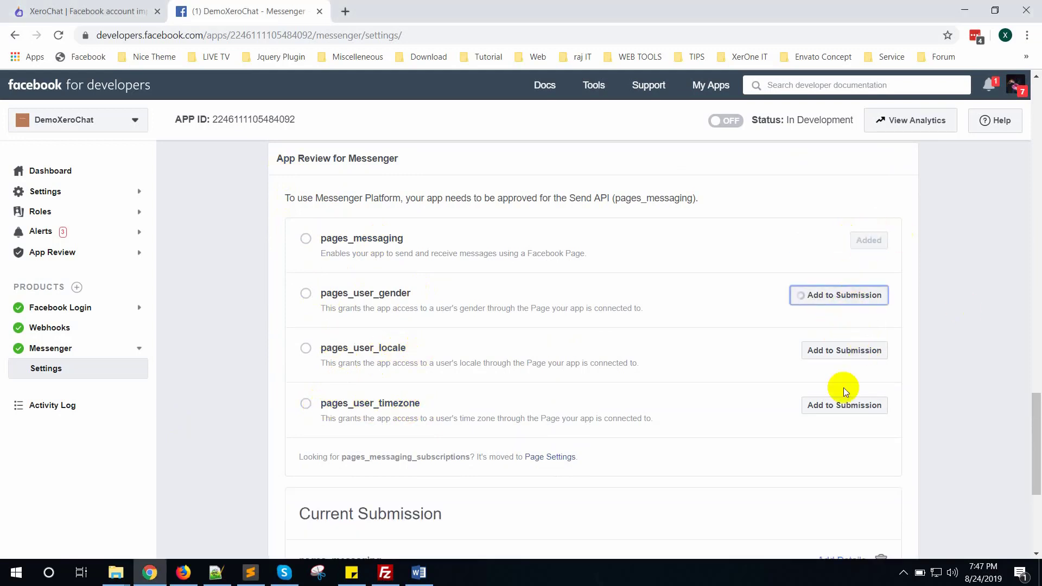
pyautogui.click(843, 350)
pyautogui.click(868, 408)
pyautogui.scroll(-5, 929, 407)
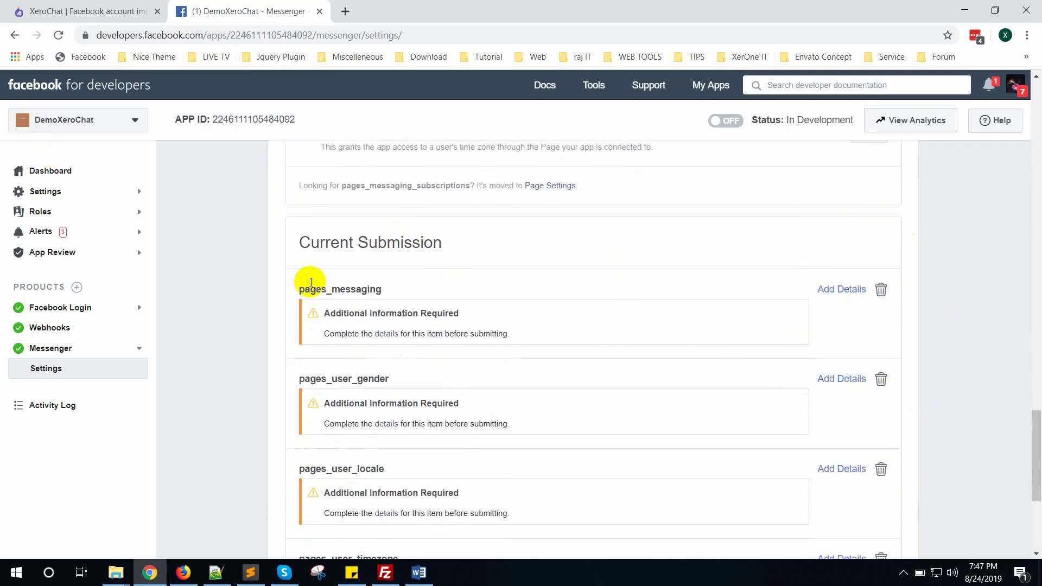
pyautogui.click(79, 11)
pyautogui.scroll(-2, 466, 330)
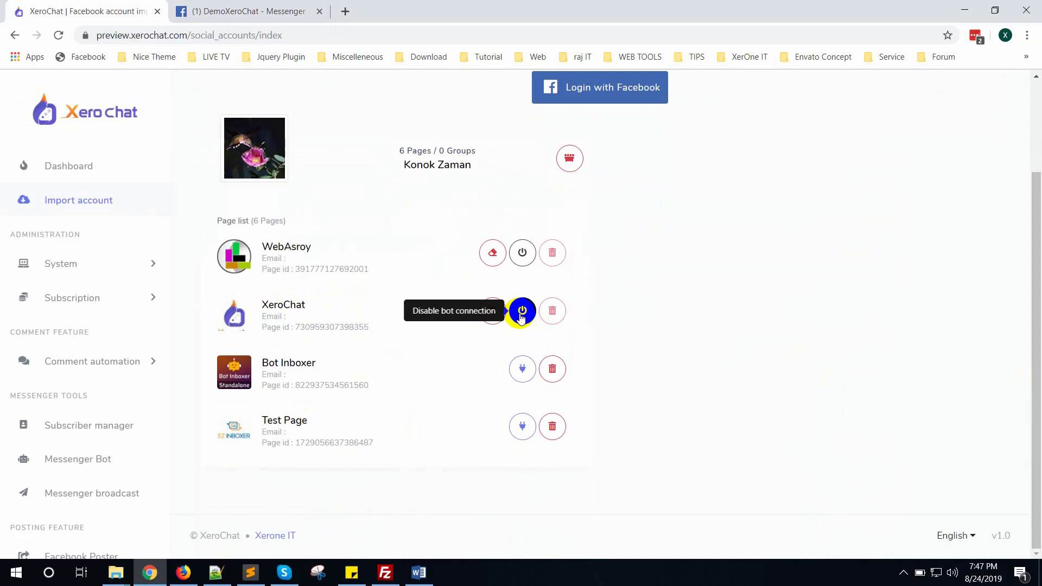
# Open Messenger Bot's Bot Settings and select the XeroChat page.
pyautogui.doubleClick(301, 307)
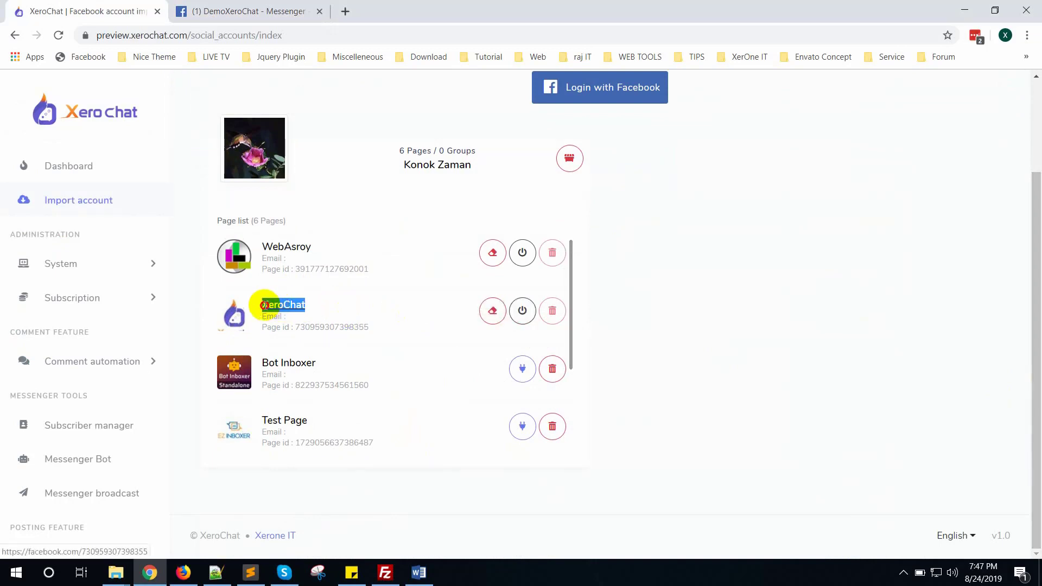
pyautogui.click(339, 300)
pyautogui.scroll(-2, 111, 472)
pyautogui.click(83, 371)
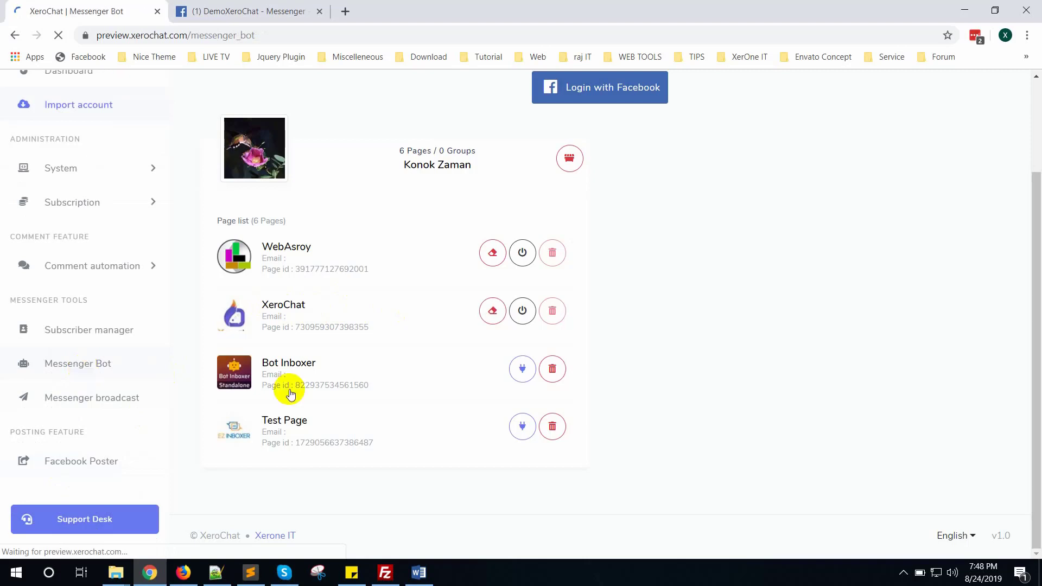
pyautogui.click(337, 265)
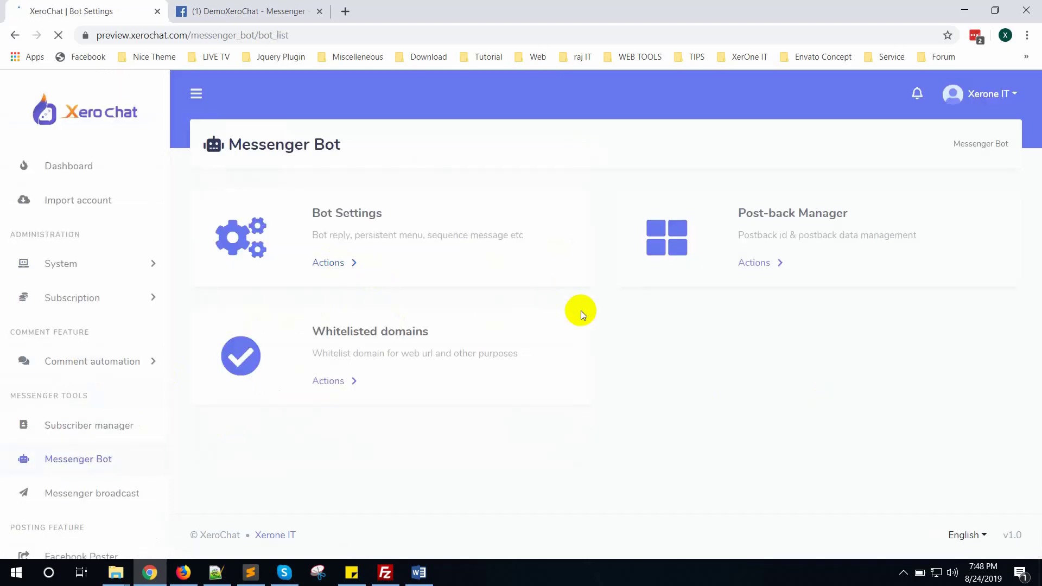
pyautogui.click(171, 269)
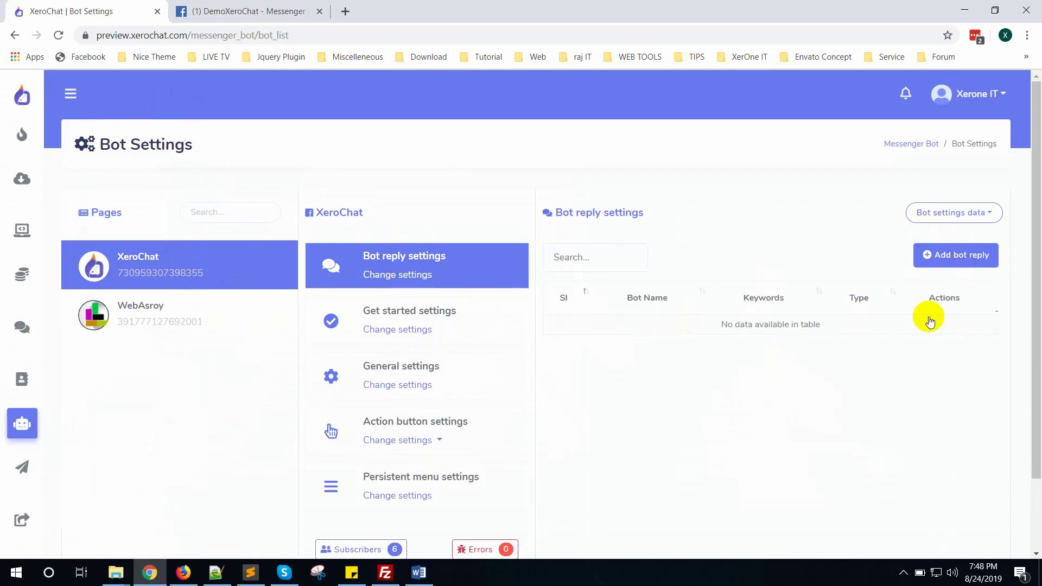
# Start a new bot reply with Hi as its trigger keyword.
pyautogui.click(945, 273)
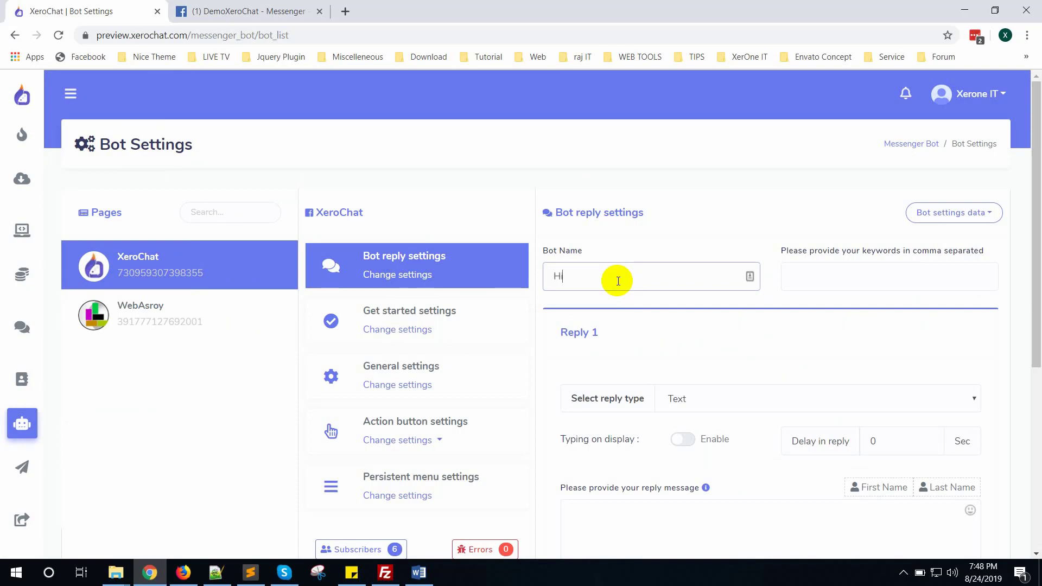
pyautogui.click(891, 269)
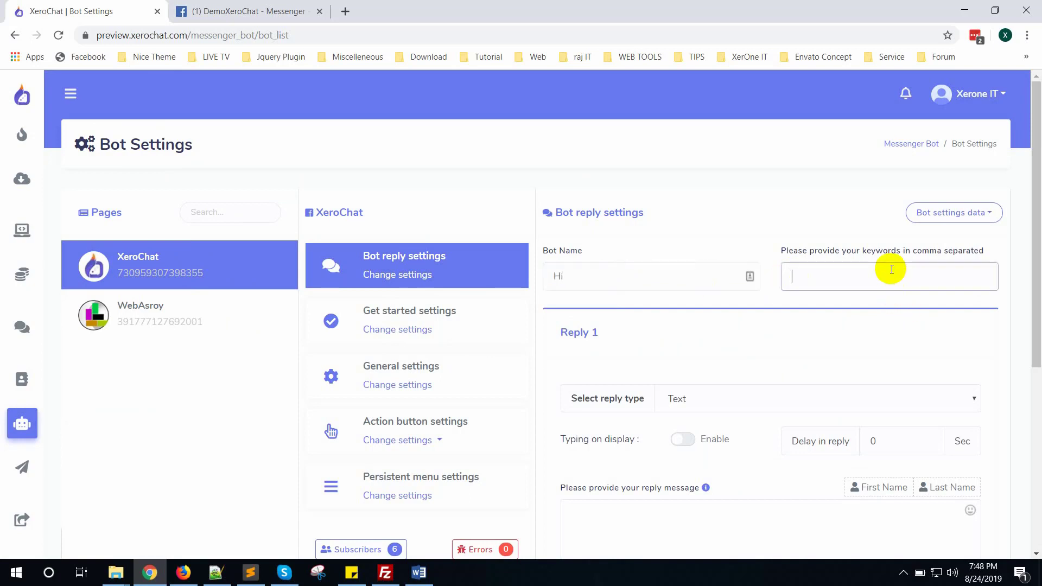
pyautogui.write('Hi')
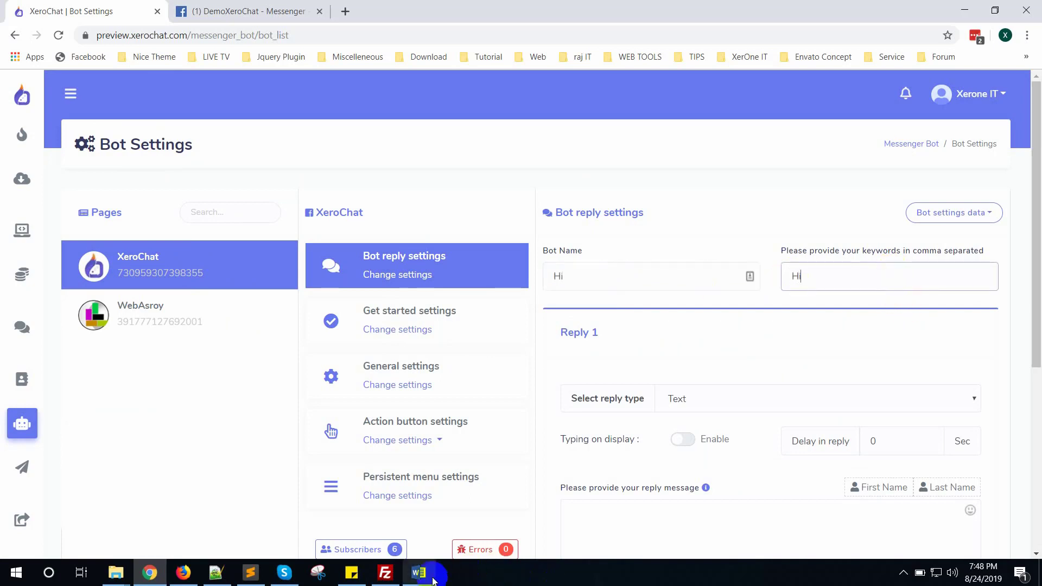
# Set the reply message to 'Hi, How can we help you?' and submit the Hi reply.
pyautogui.click(419, 573)
pyautogui.click(540, 439)
pyautogui.scroll(-7, 537, 440)
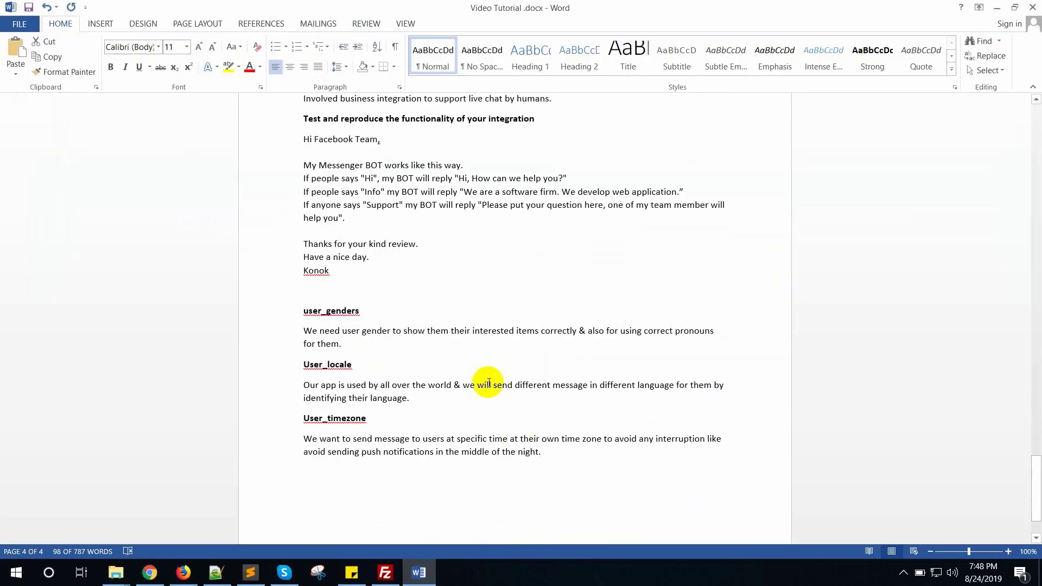
pyautogui.moveTo(459, 211); pyautogui.dragTo(564, 211)
pyautogui.hotkey('ctrl', 'c')
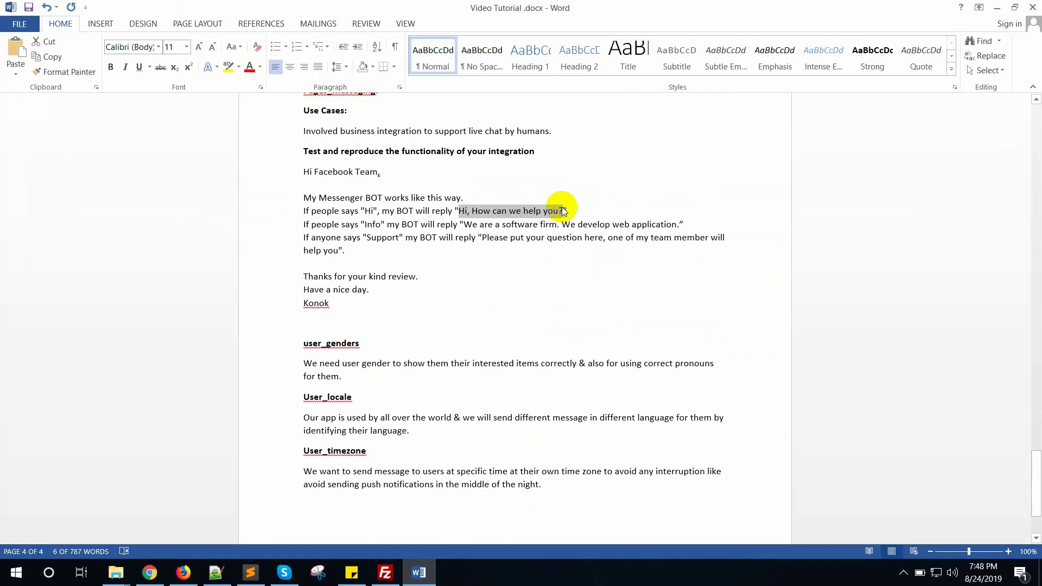
pyautogui.click(150, 572)
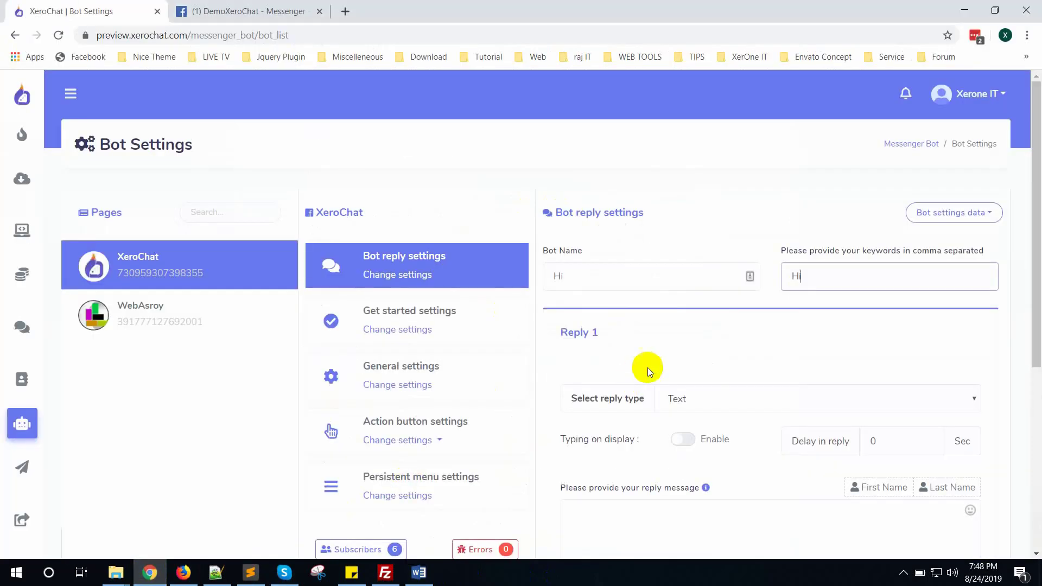
pyautogui.scroll(-1, 705, 478)
pyautogui.click(667, 423)
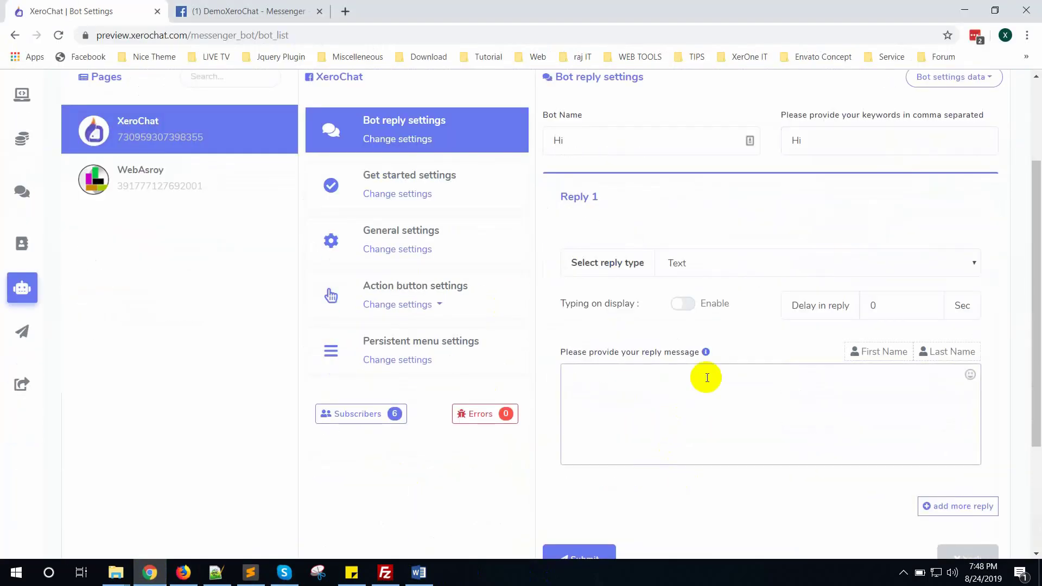
pyautogui.click(707, 377)
pyautogui.hotkey('ctrl', 'v')
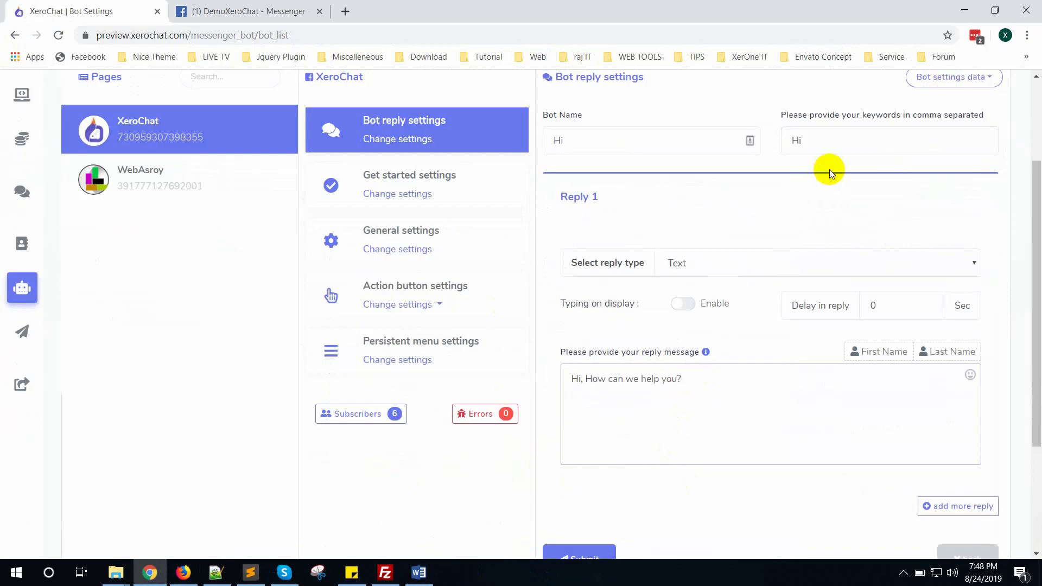
pyautogui.scroll(-1, 649, 377)
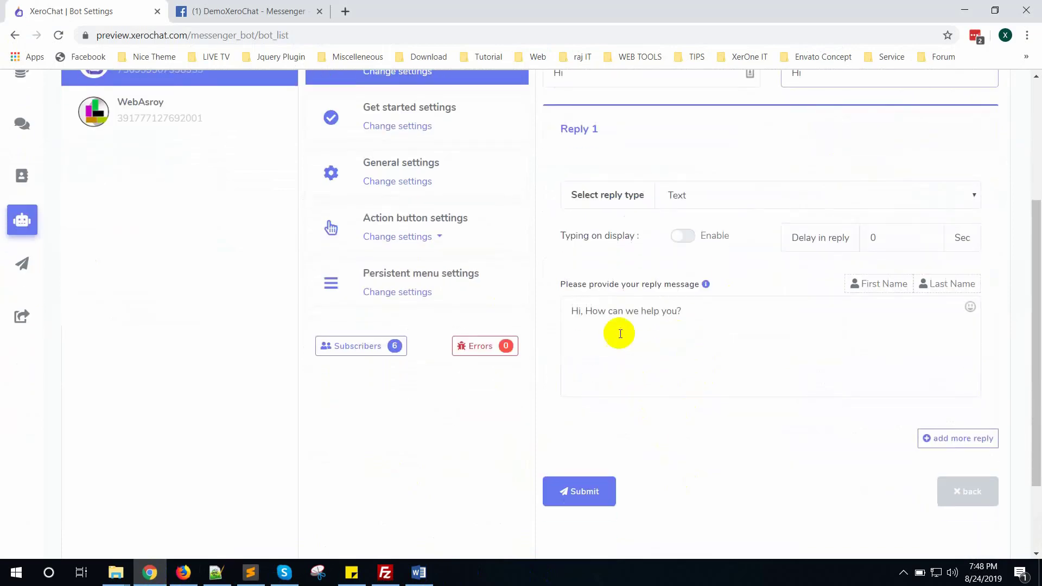
pyautogui.press('Return')
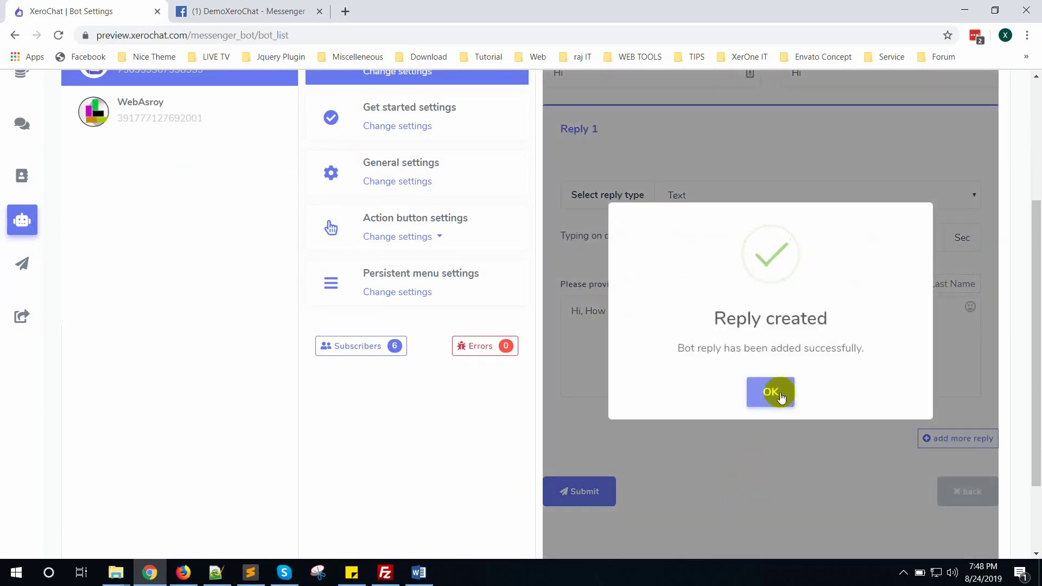
pyautogui.click(773, 392)
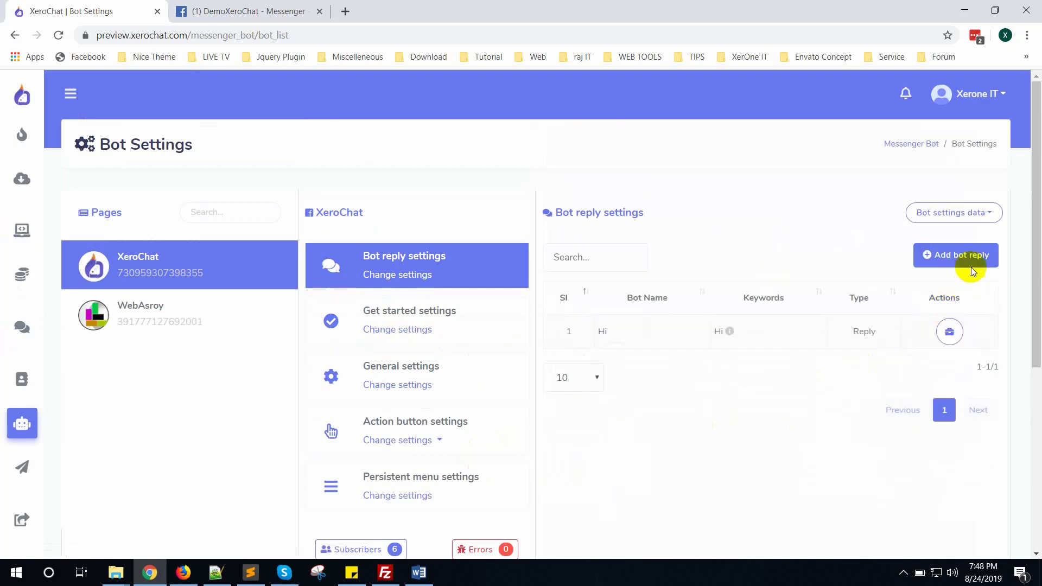
# Start another bot reply with Info as both its trigger keyword and bot name.
pyautogui.click(926, 256)
pyautogui.click(418, 573)
pyautogui.scroll(-1, 418, 342)
pyautogui.doubleClick(372, 192)
pyautogui.hotkey('ctrl', 'c')
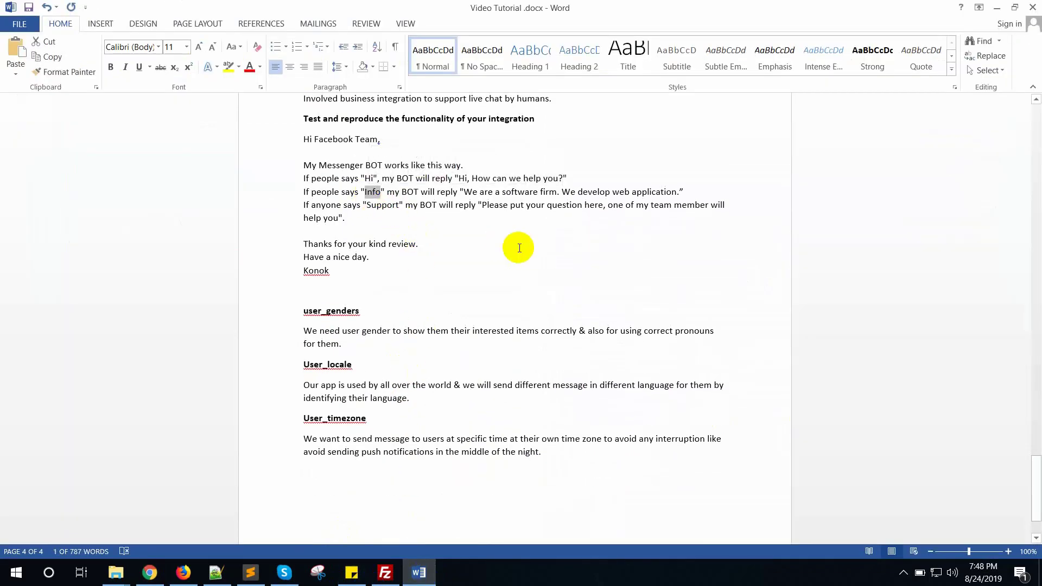
pyautogui.hotkey('alt', 'Tab')
pyautogui.click(830, 278)
pyautogui.hotkey('ctrl', 'v')
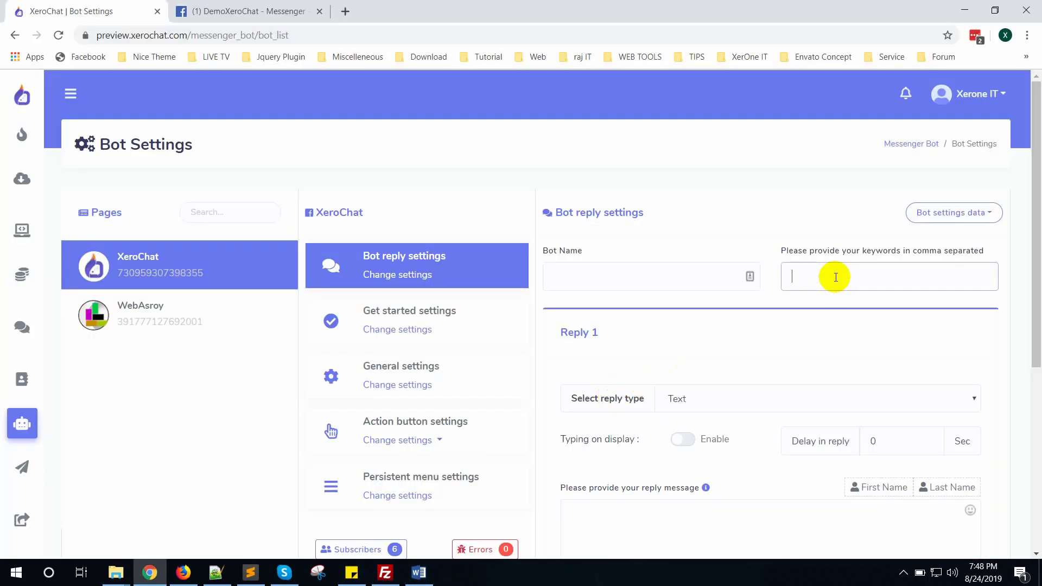
pyautogui.click(629, 273)
pyautogui.hotkey('ctrl', 'v')
# Set its reply to 'We are a software firm. We develop web application.' and submit it.
pyautogui.scroll(-4, 711, 332)
pyautogui.click(671, 365)
pyautogui.click(421, 579)
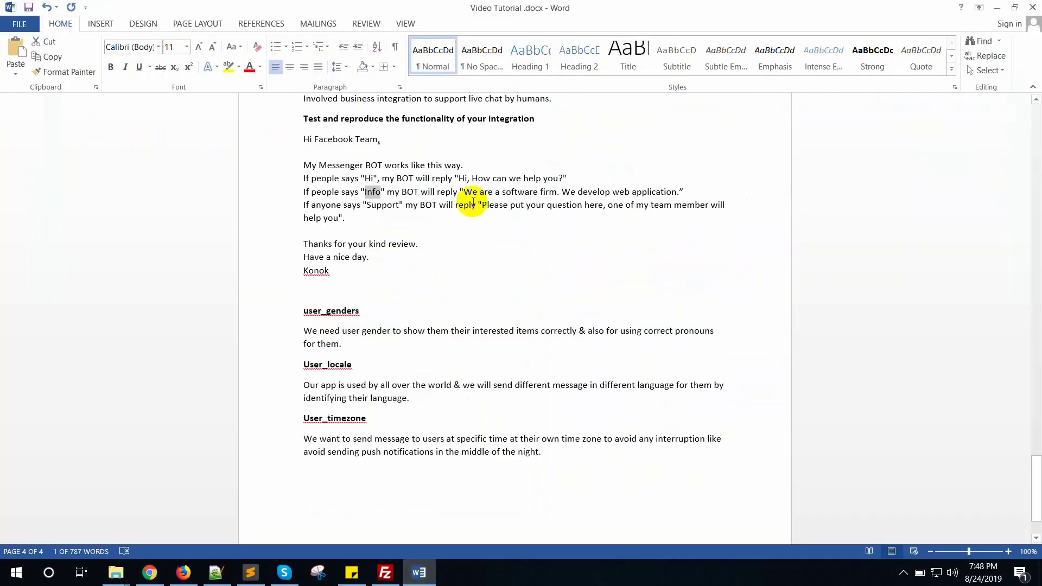
pyautogui.moveTo(462, 188); pyautogui.dragTo(682, 193)
pyautogui.hotkey('ctrl', 'c')
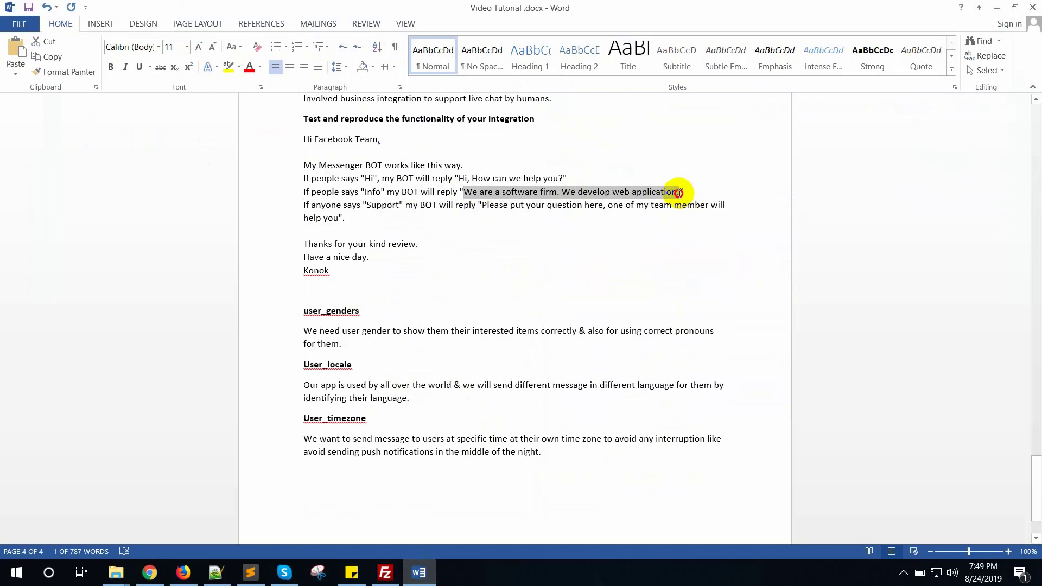
pyautogui.click(150, 572)
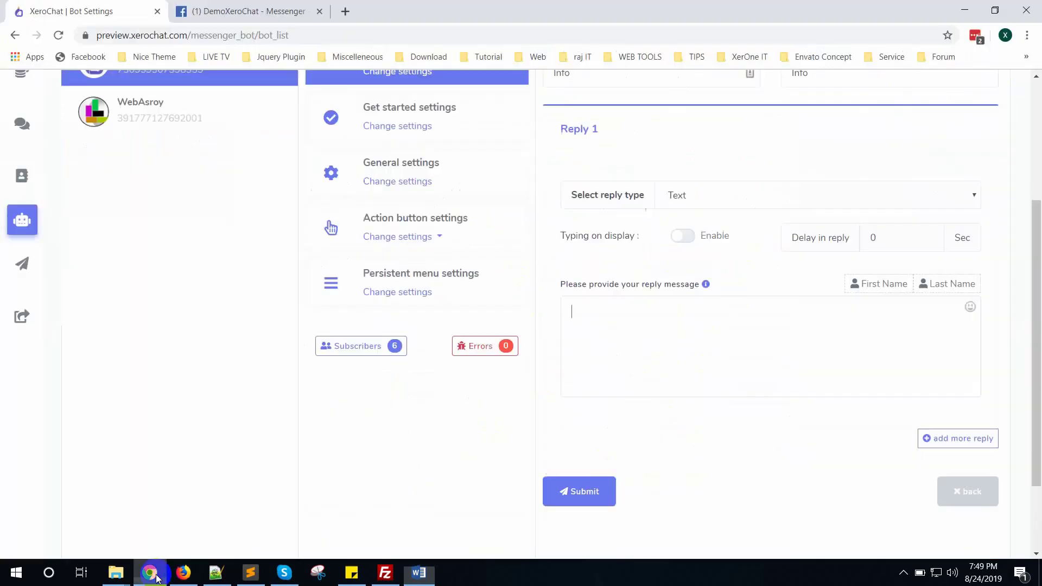
pyautogui.click(680, 356)
pyautogui.hotkey('ctrl', 'v')
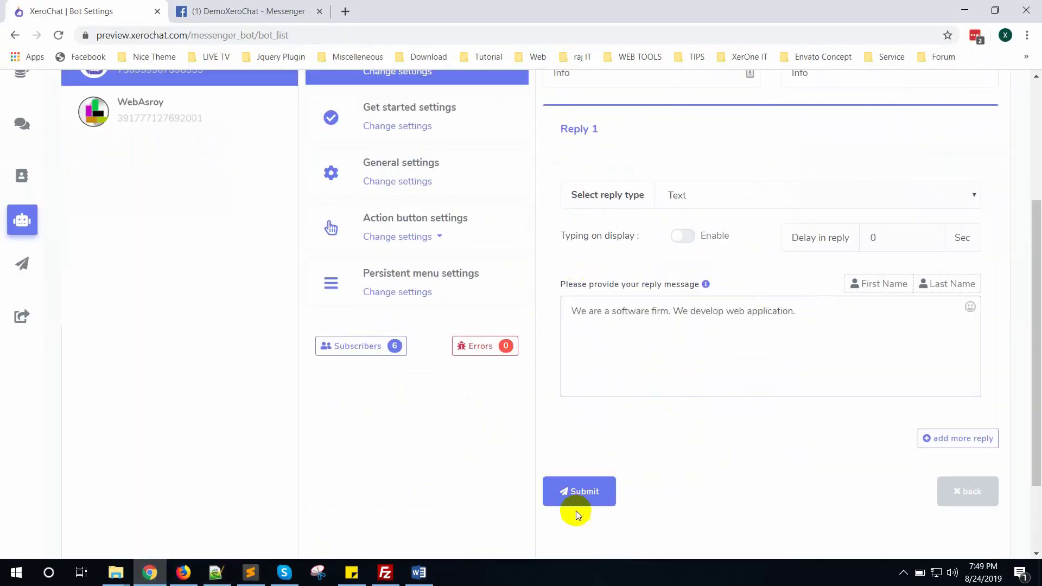
pyautogui.click(577, 507)
pyautogui.click(418, 572)
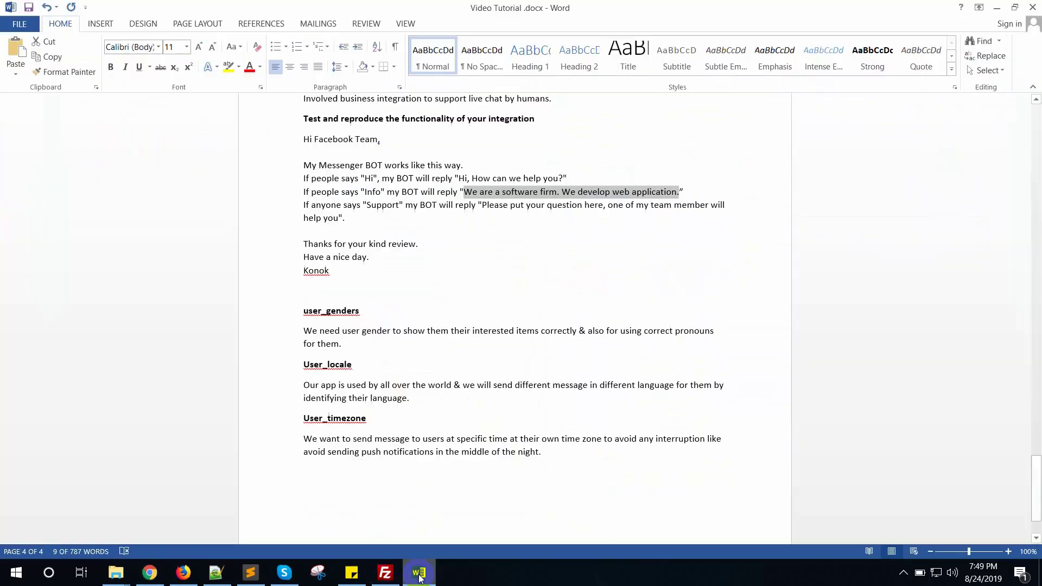
pyautogui.doubleClick(380, 206)
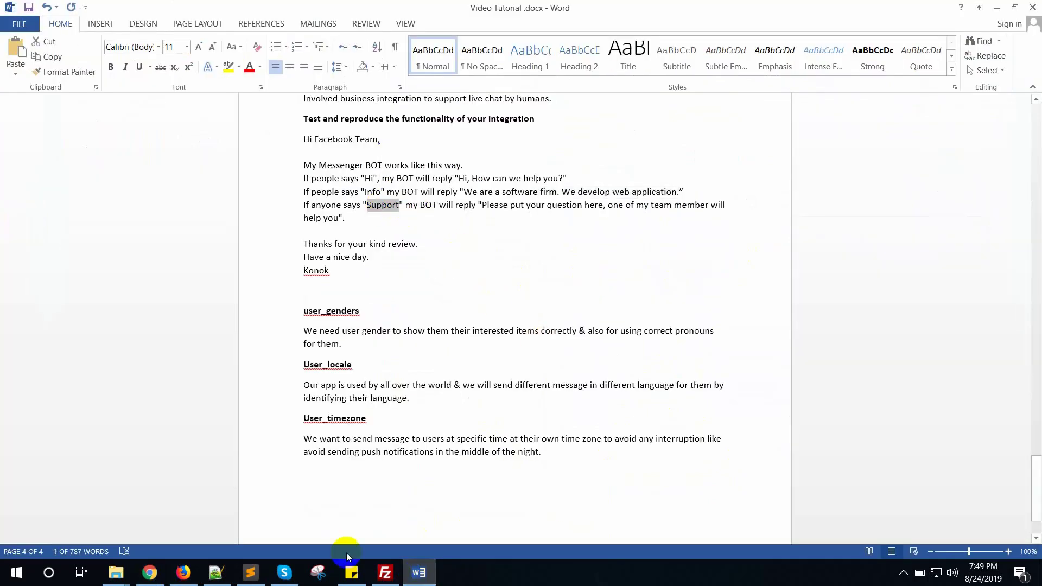
pyautogui.click(163, 576)
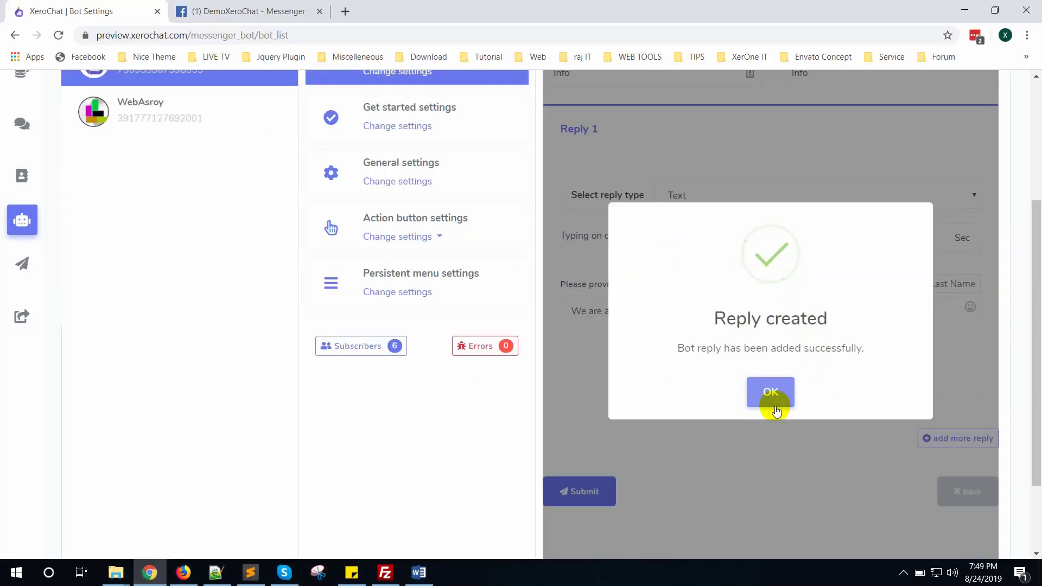
pyautogui.click(769, 393)
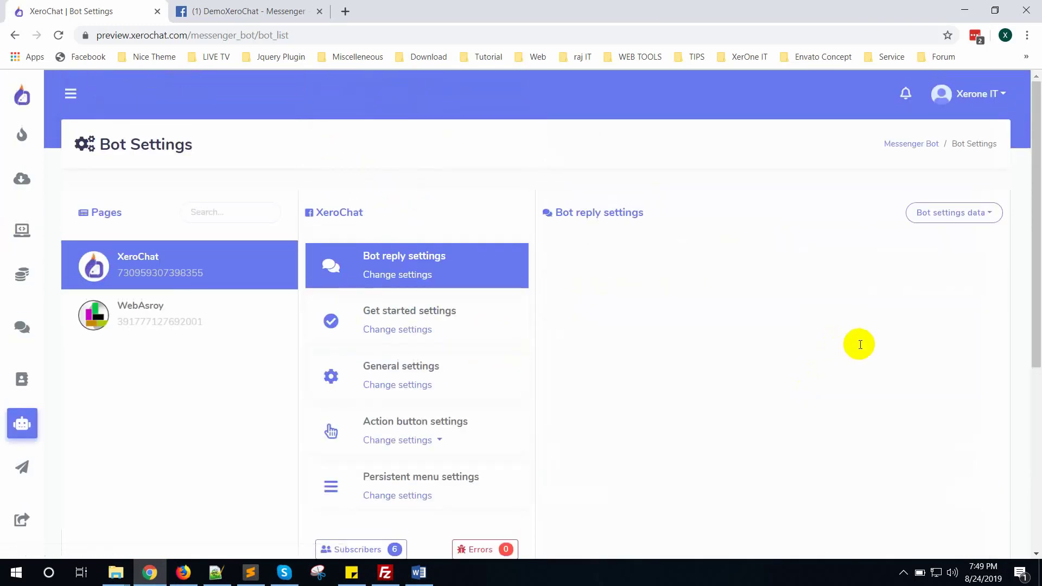
pyautogui.scroll(-1, 860, 344)
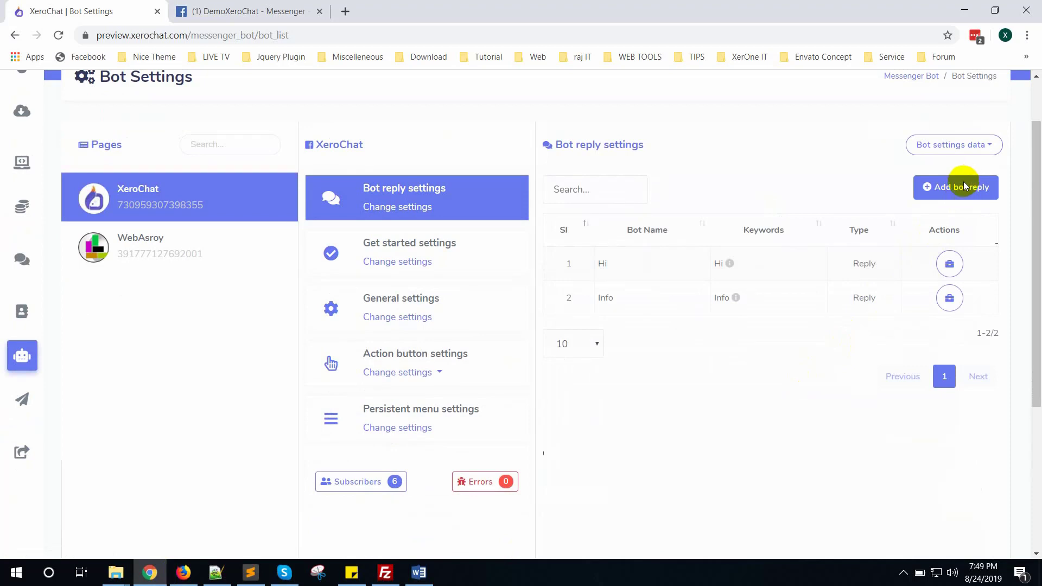
# Start a new bot reply named Support with Support as its keyword.
pyautogui.click(964, 186)
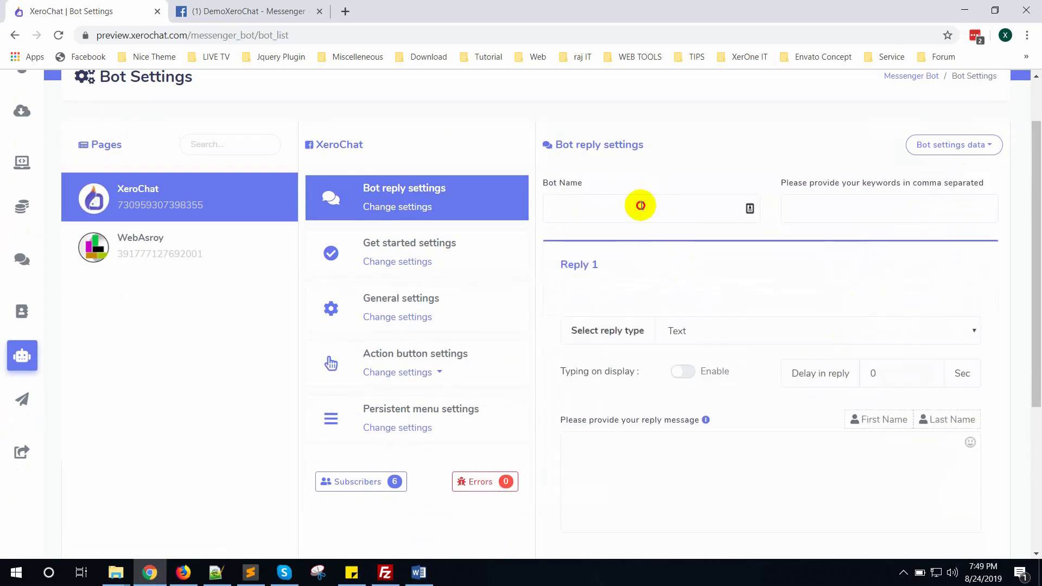
pyautogui.click(640, 205)
pyautogui.write('Support')
pyautogui.click(825, 204)
pyautogui.write('Support')
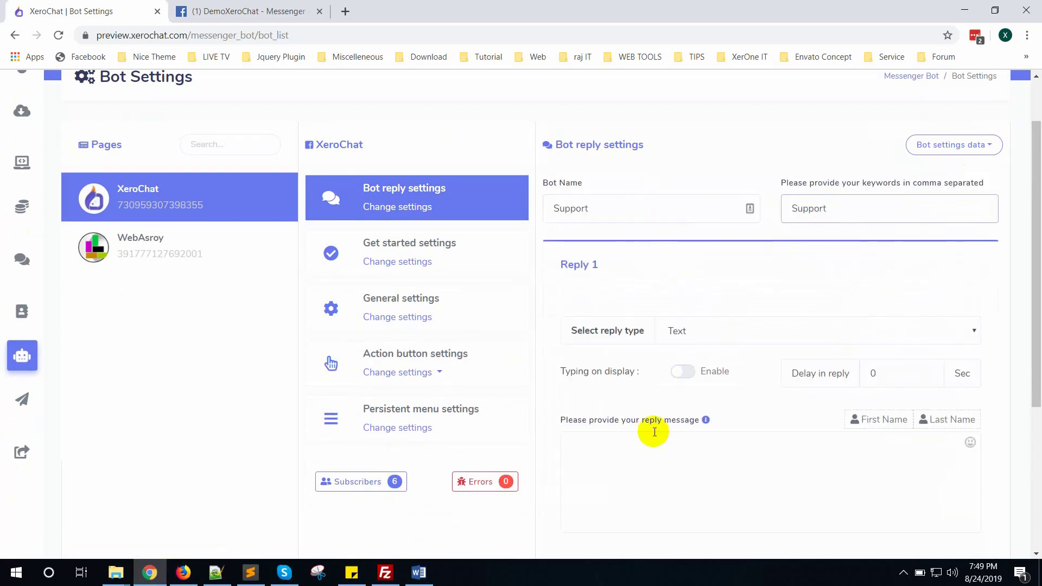
# Paste the 'Please put your question here…' sentence from Word as its reply and save it.
pyautogui.click(656, 455)
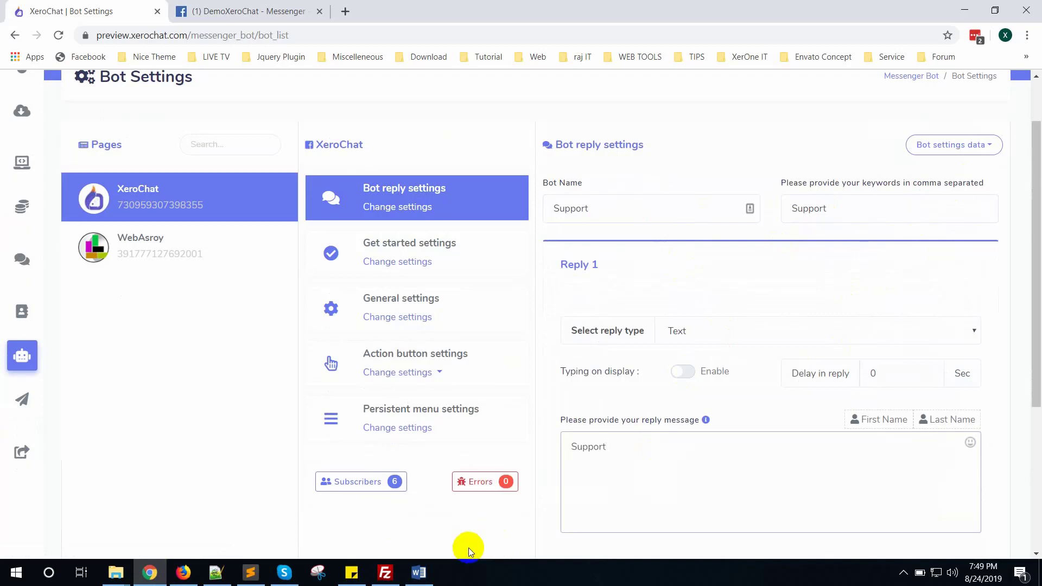
pyautogui.click(419, 572)
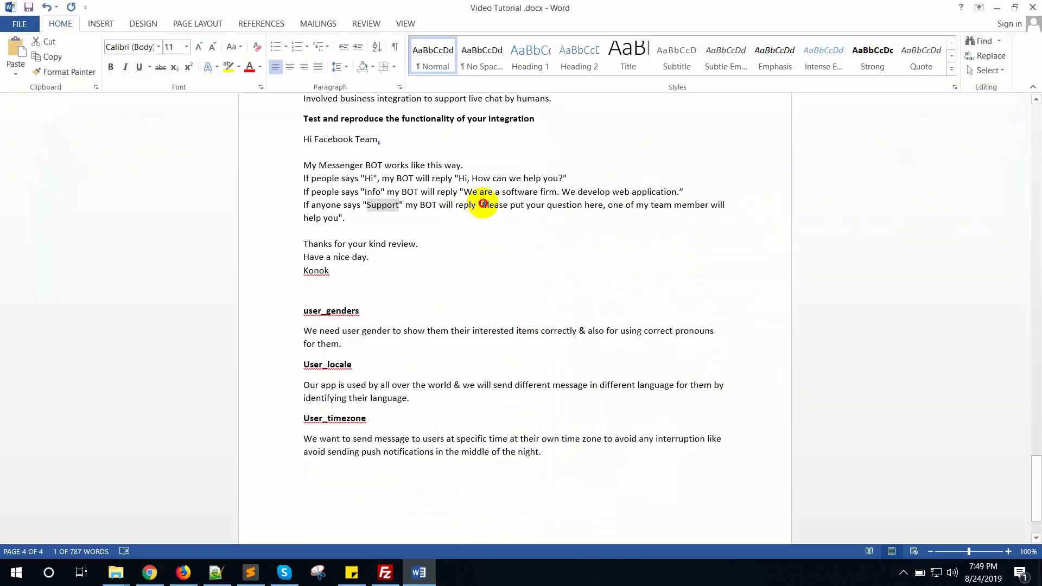
pyautogui.moveTo(482, 205); pyautogui.dragTo(349, 213)
pyautogui.hotkey('ctrl', 'c')
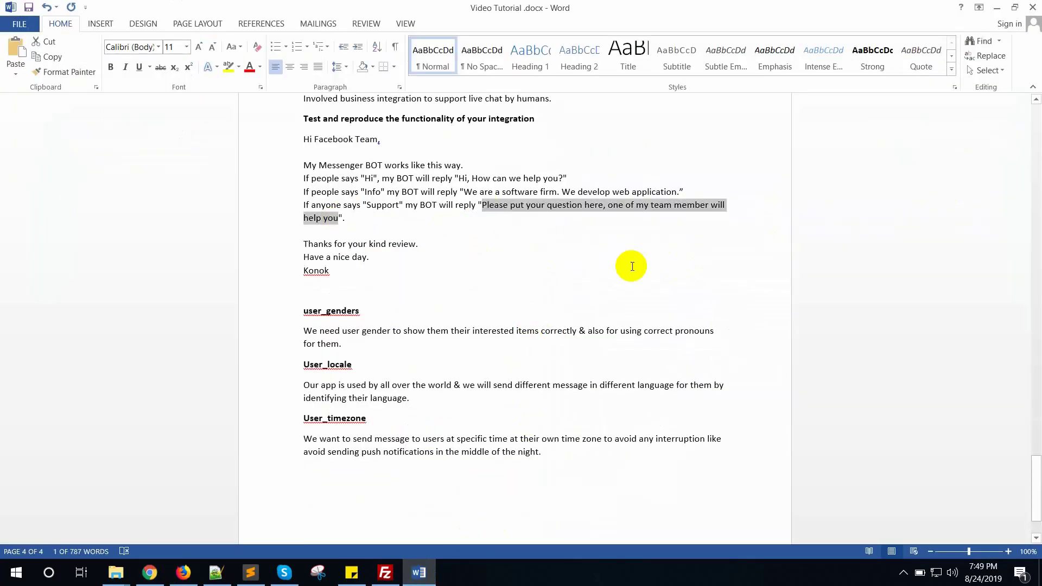
pyautogui.click(150, 572)
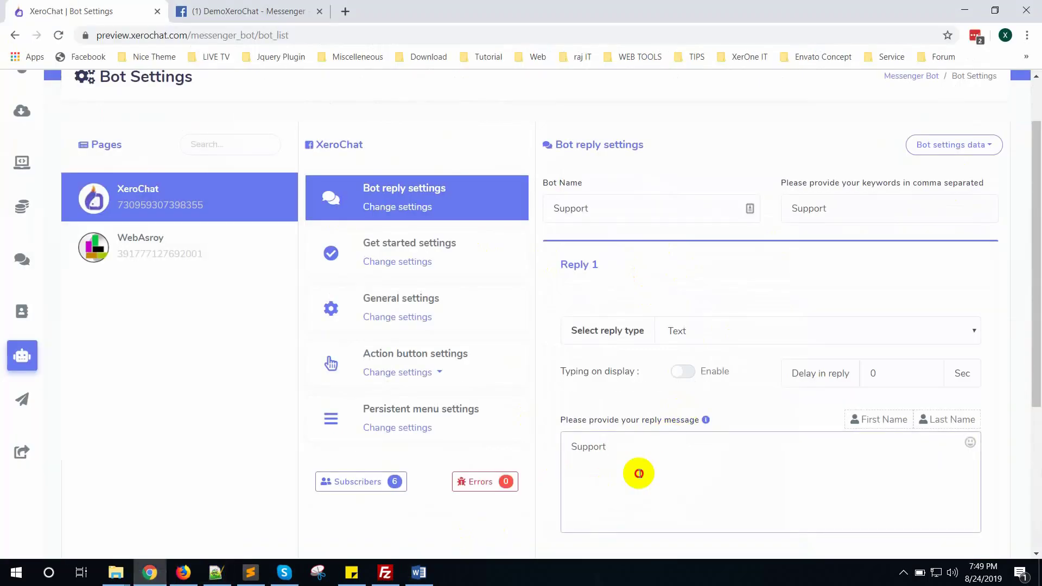
pyautogui.hotkey('ctrl', 'a')
pyautogui.hotkey('ctrl', 'v')
pyautogui.scroll(-3, 651, 448)
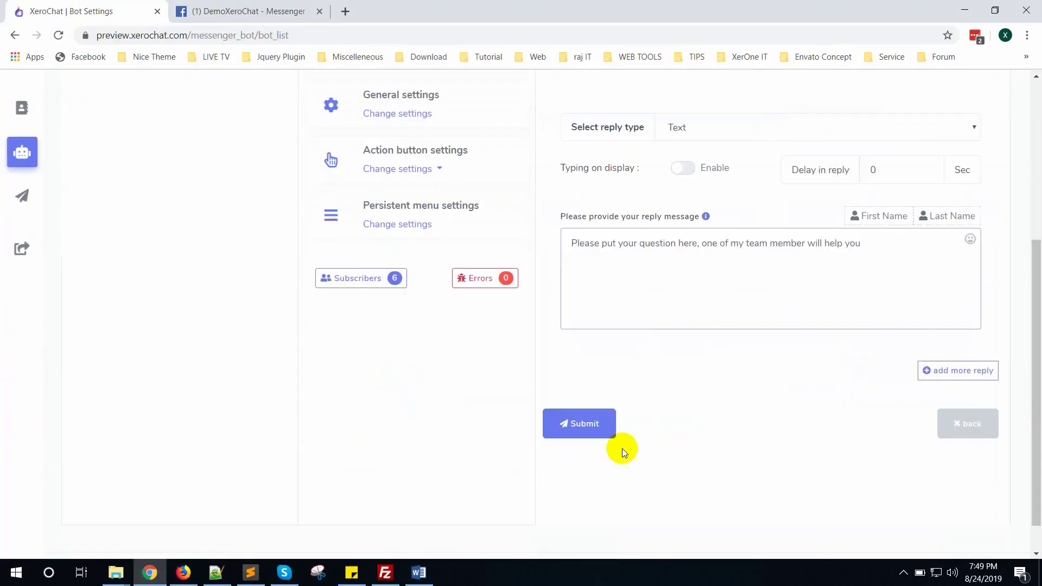
pyautogui.click(581, 439)
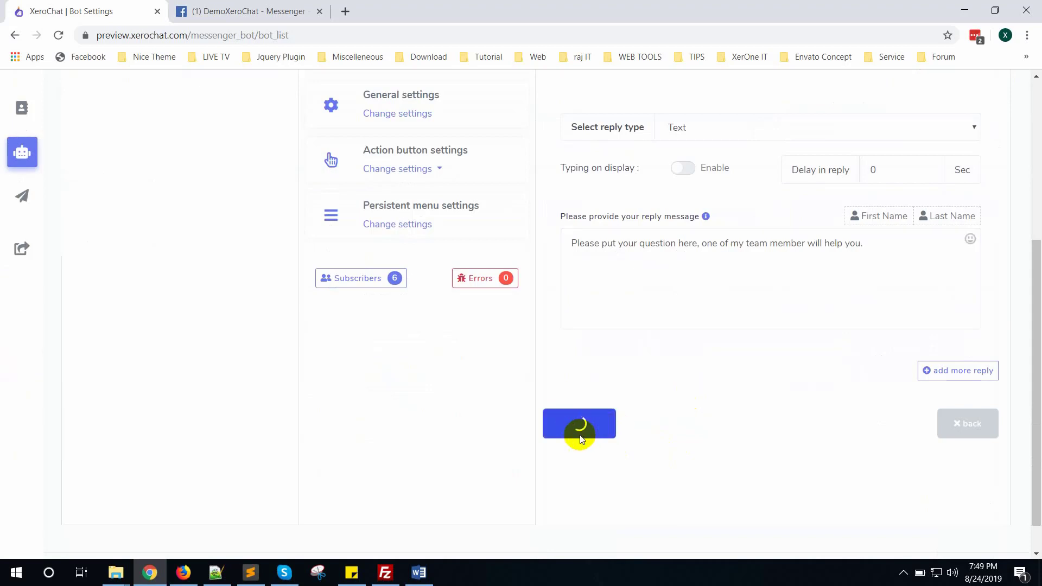
pyautogui.click(784, 325)
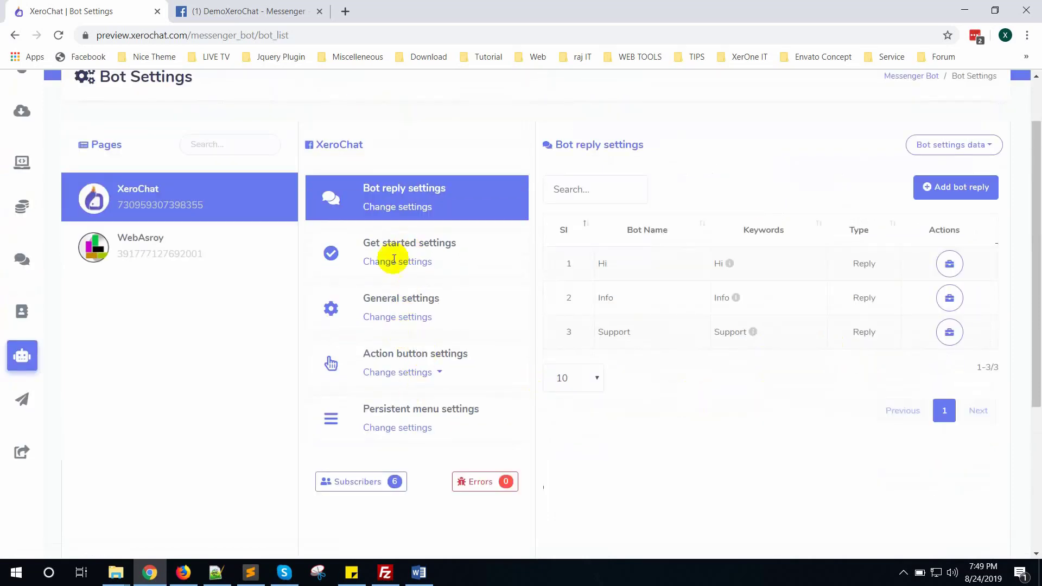
# Turn on Reply if no match found in the general bot settings.
pyautogui.click(397, 320)
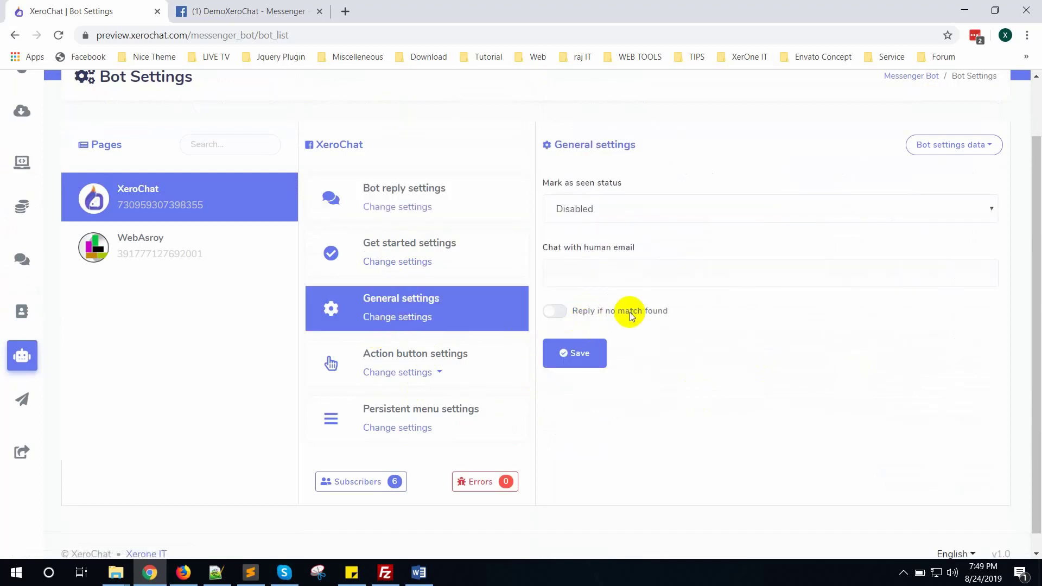
pyautogui.click(581, 358)
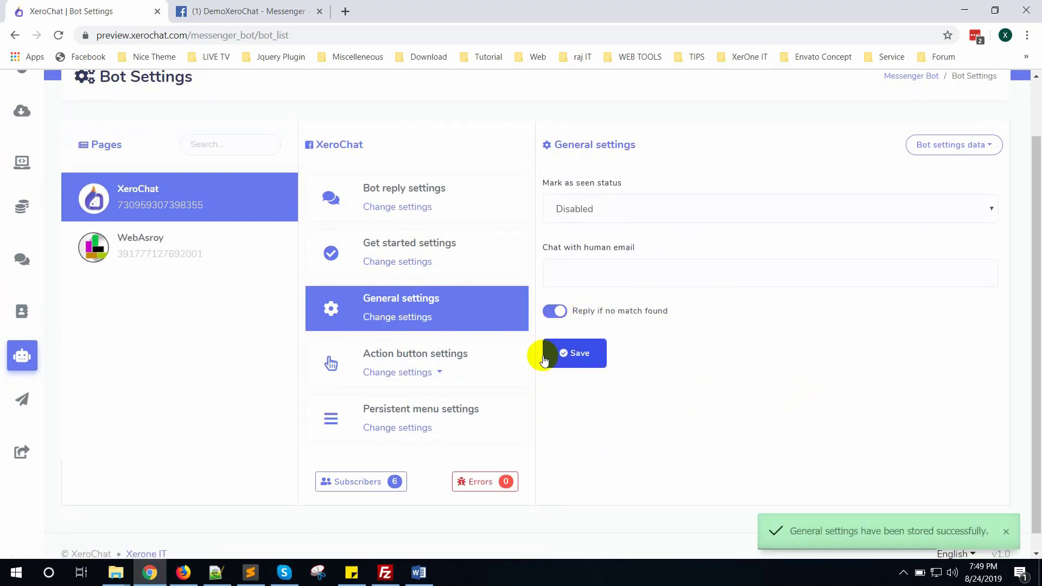
pyautogui.click(393, 372)
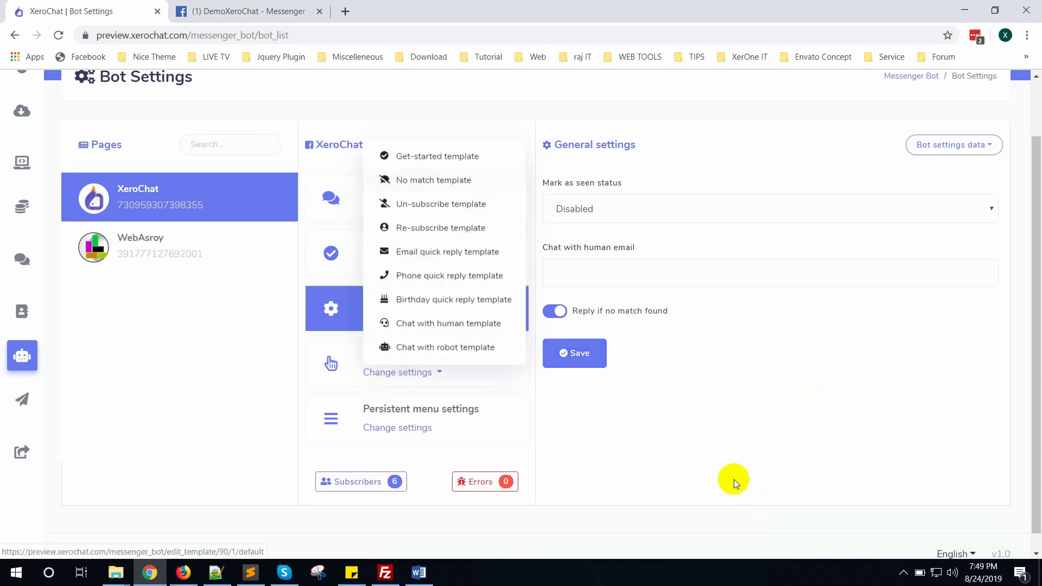
pyautogui.click(722, 435)
# Go to XeroChat's Import account page through the main sidebar.
pyautogui.scroll(2, 106, 343)
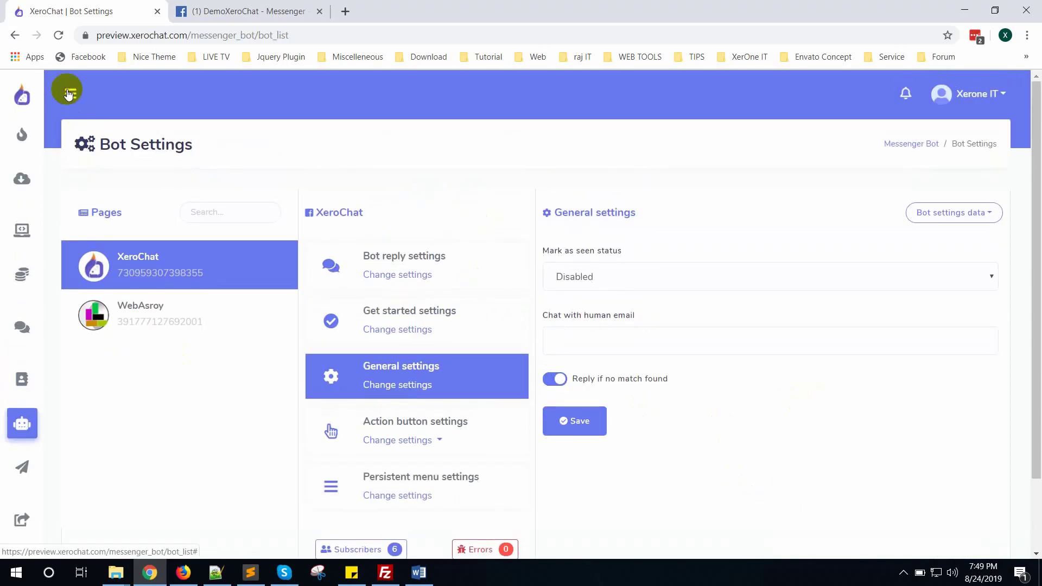
pyautogui.click(67, 91)
pyautogui.click(82, 206)
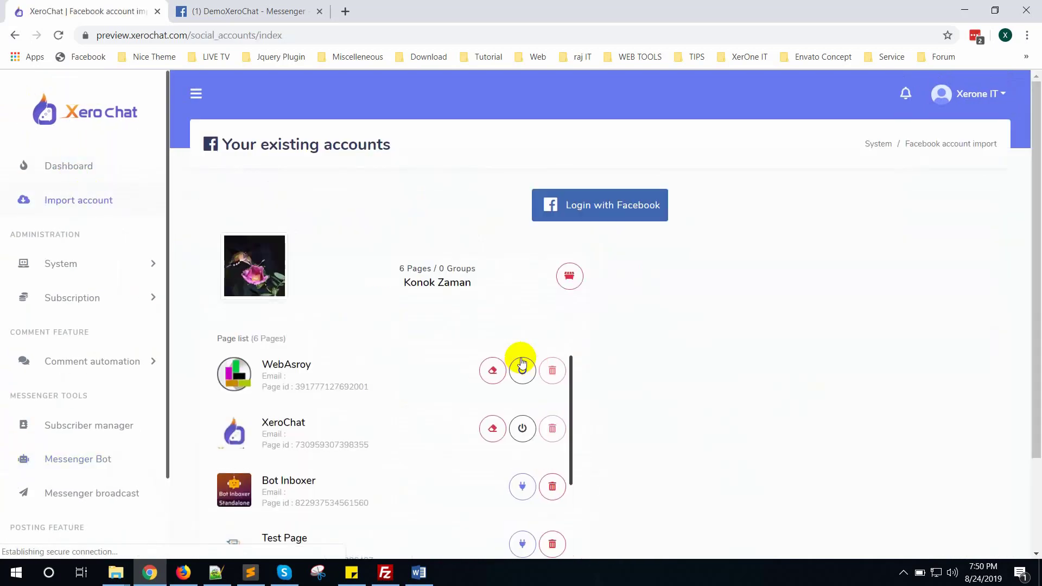
# Open the XeroChat Facebook page and send Hi, Info and support to its Messenger bot.
pyautogui.click(268, 429)
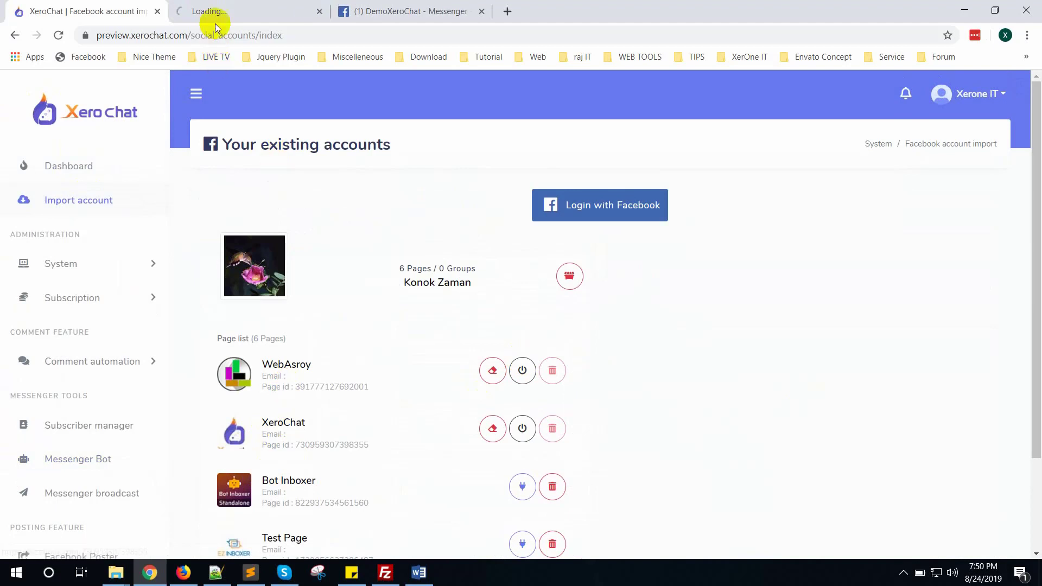
pyautogui.click(215, 22)
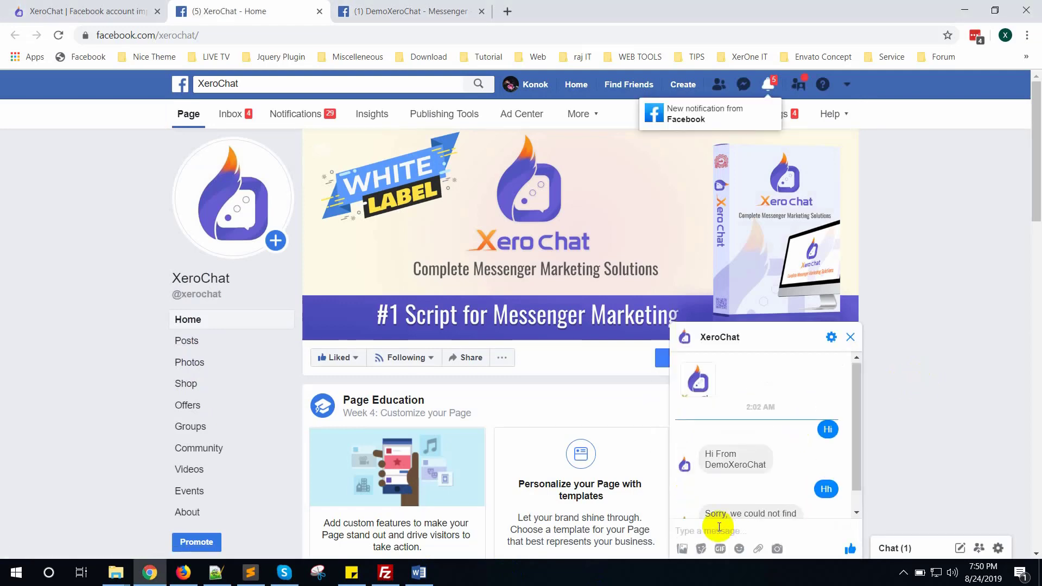
pyautogui.press('Return')
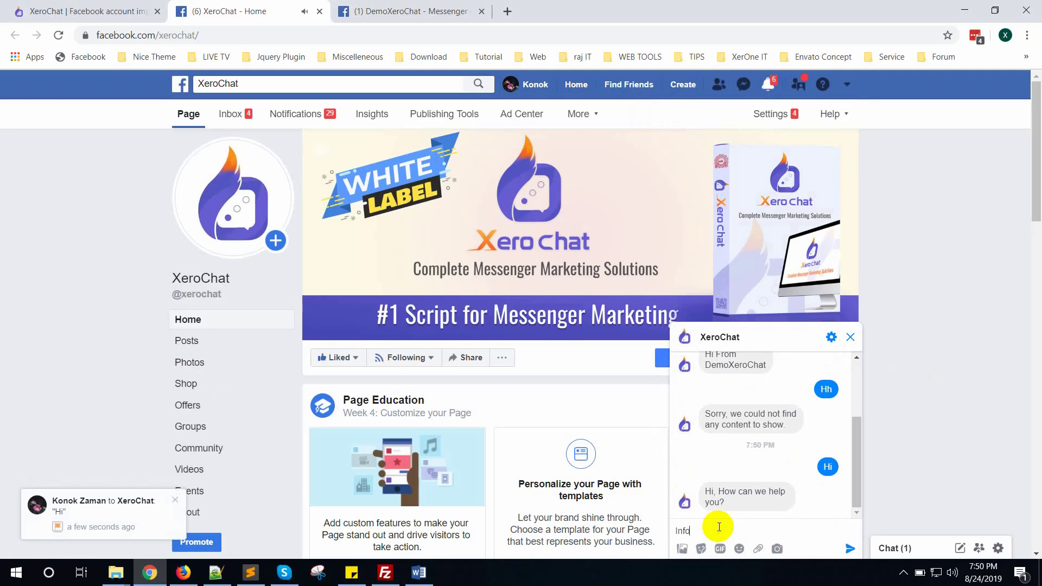
pyautogui.press('Return')
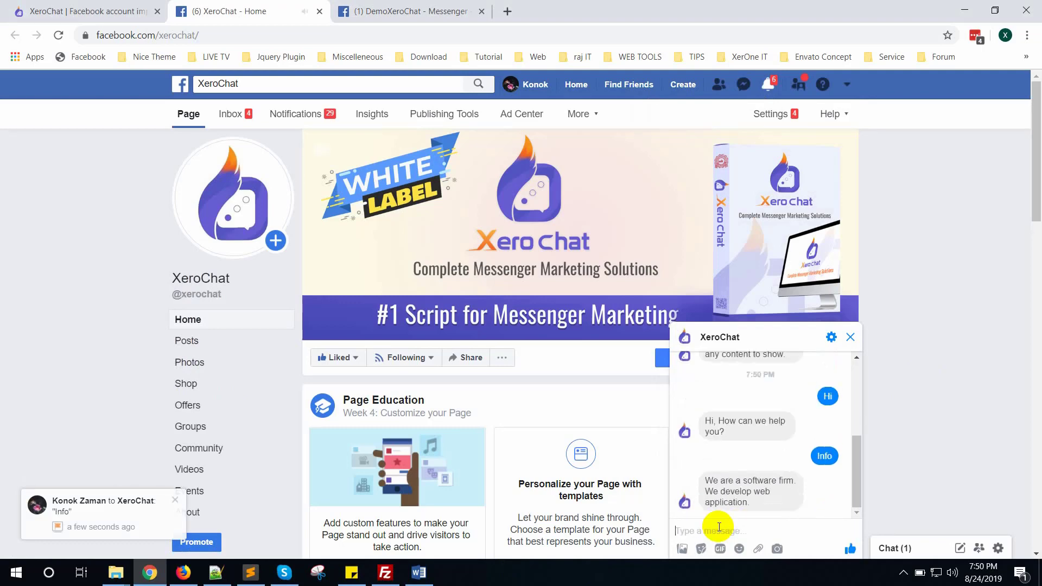
pyautogui.press('Return')
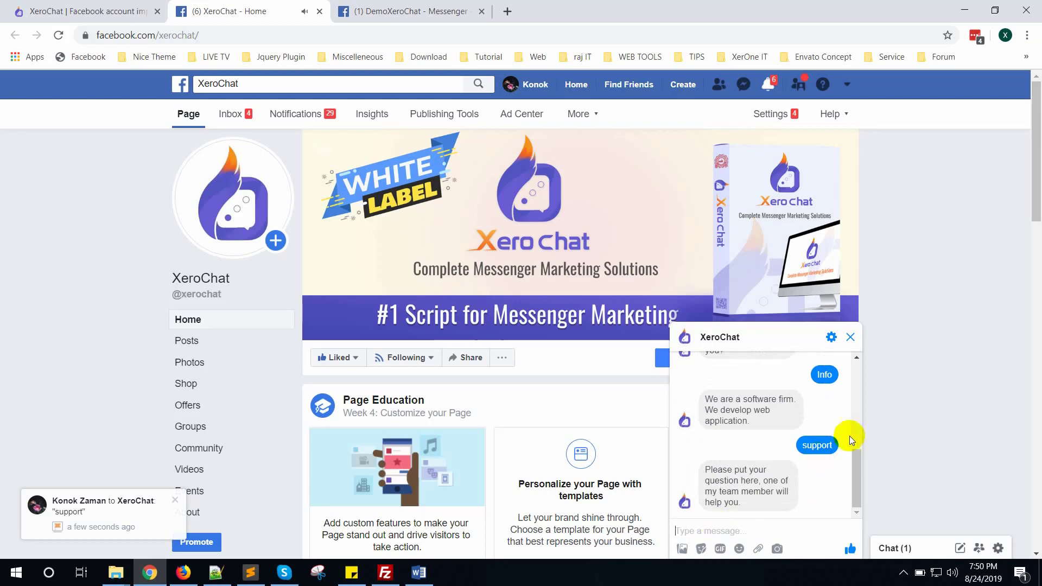
pyautogui.click(922, 323)
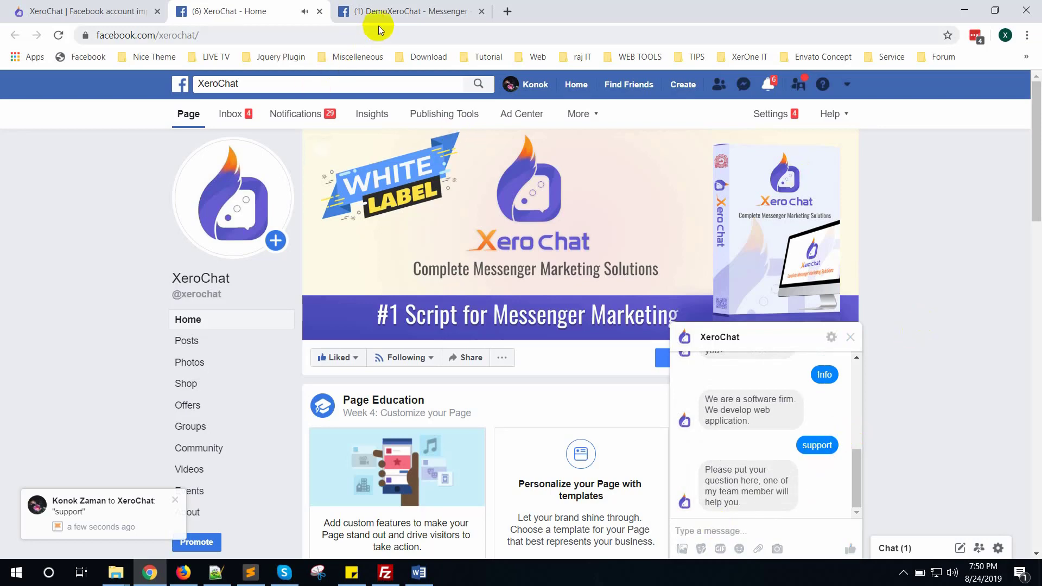
# For pages_messaging, agree to the usage guidelines and choose the live chat by humans use case.
pyautogui.click(393, 12)
pyautogui.scroll(-1, 393, 287)
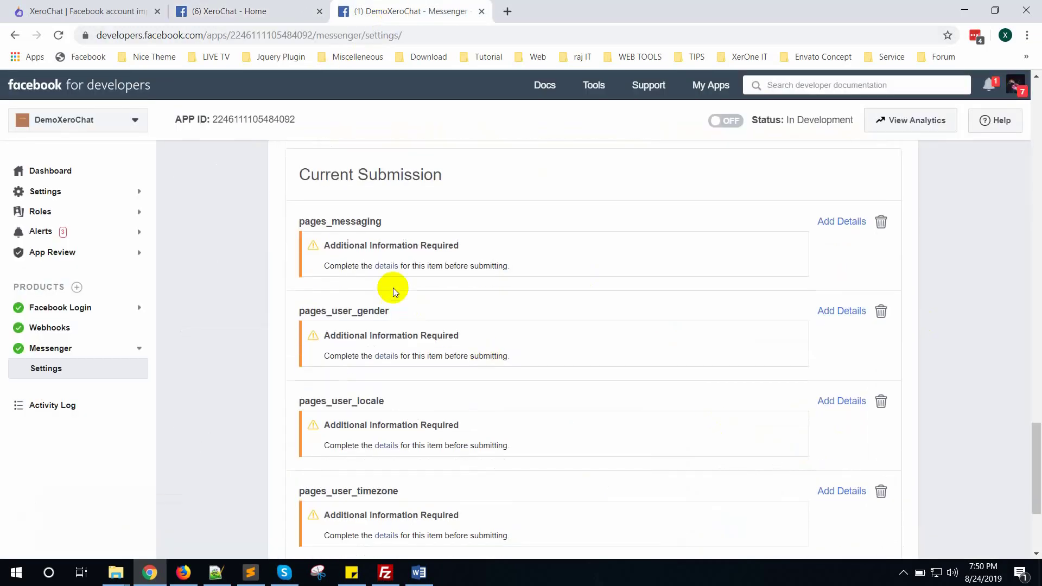
pyautogui.click(833, 222)
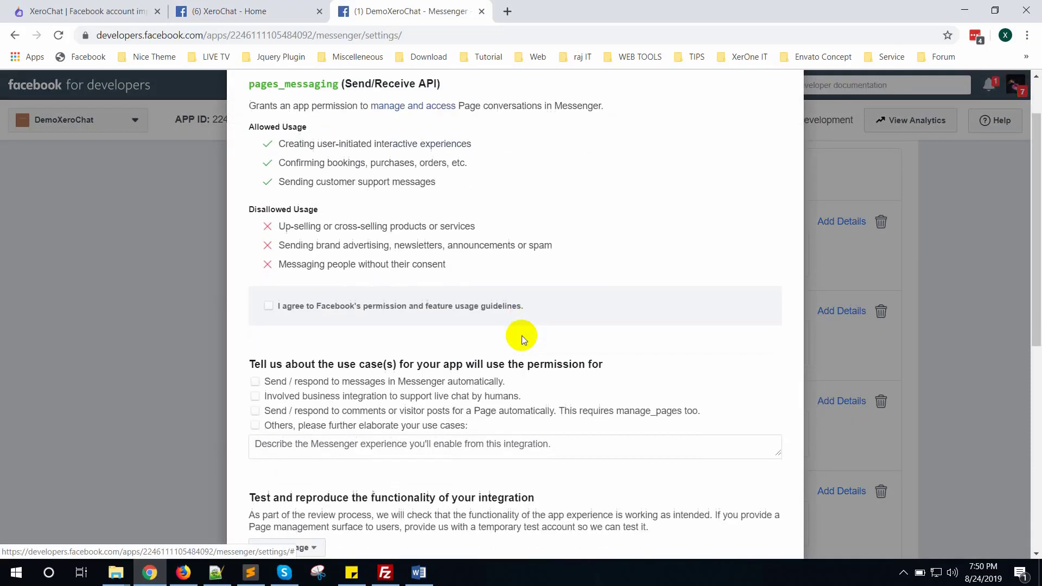
pyautogui.click(268, 308)
pyautogui.scroll(-3, 503, 321)
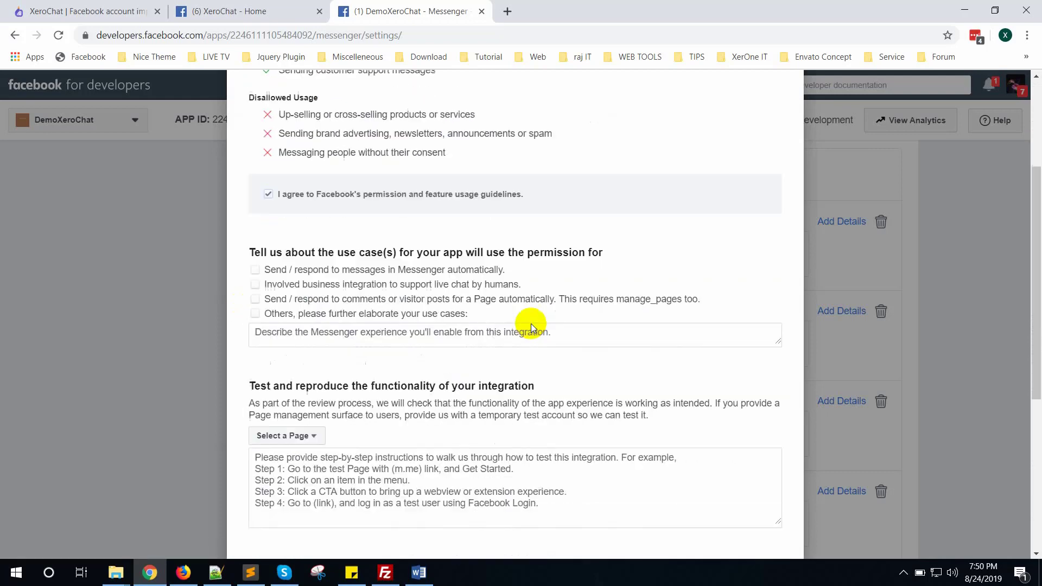
pyautogui.click(255, 261)
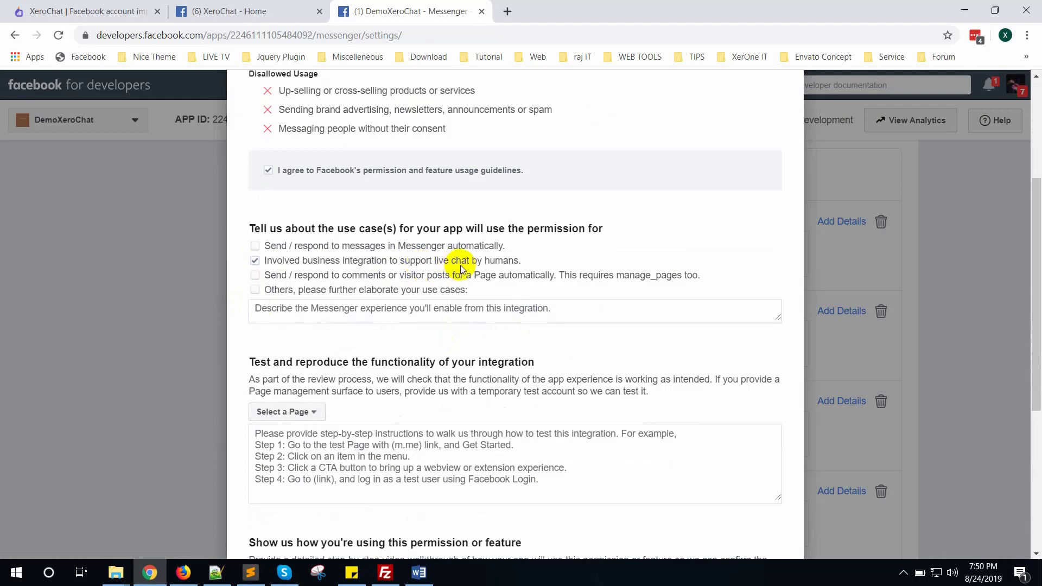
# Paste the Hi, Info and Support test instructions from the Word notes into the form.
pyautogui.scroll(-3, 491, 272)
pyautogui.click(404, 566)
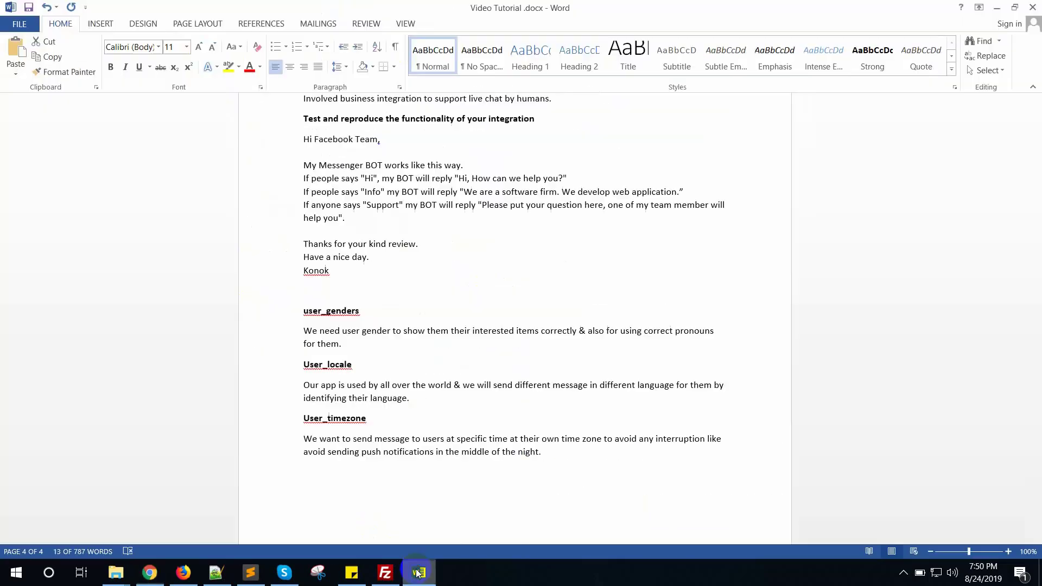
pyautogui.scroll(2, 373, 384)
pyautogui.click(337, 282)
pyautogui.moveTo(332, 311); pyautogui.dragTo(301, 168)
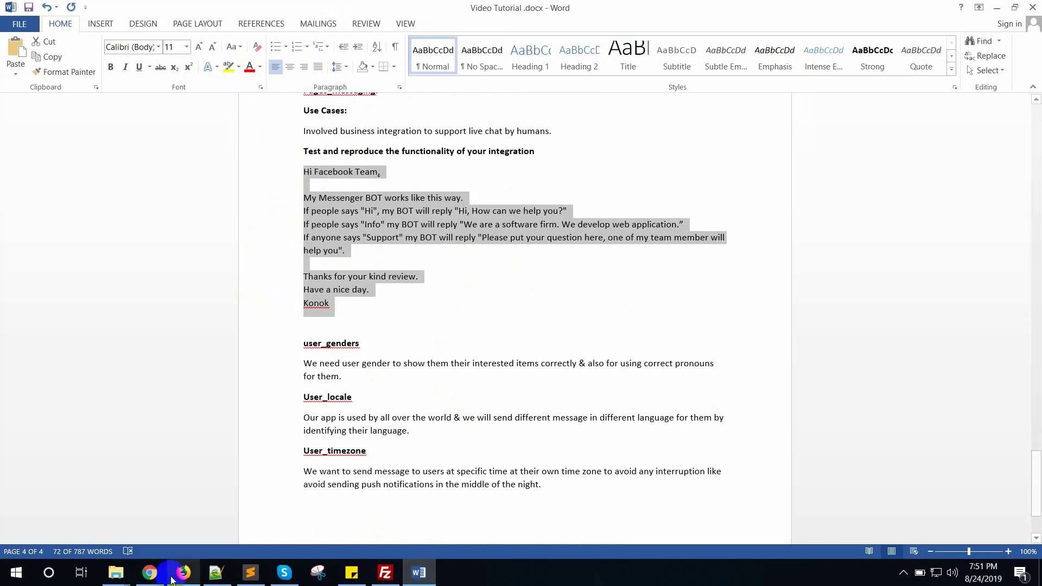
pyautogui.click(150, 572)
pyautogui.click(382, 325)
pyautogui.hotkey('ctrl', 'v')
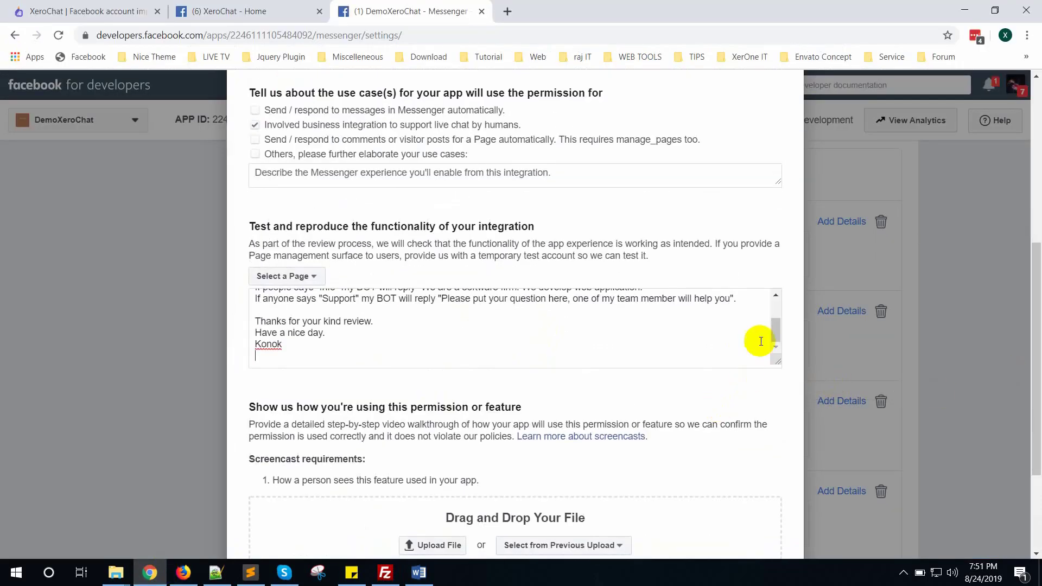
pyautogui.scroll(2, 773, 326)
pyautogui.scroll(-3, 748, 433)
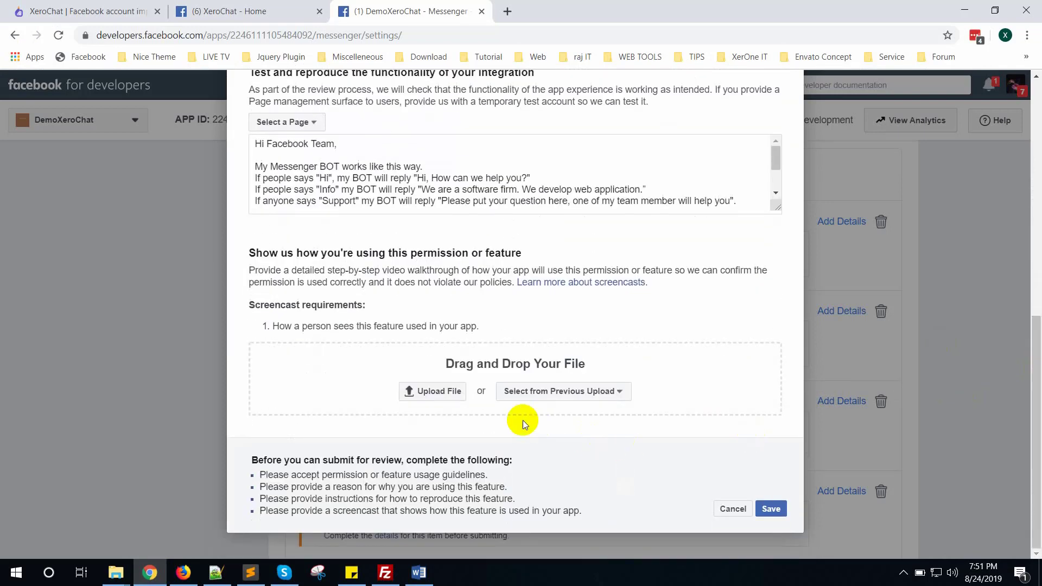
# Upload the Demo Screencast.wmv walkthrough video for pages_messaging.
pyautogui.click(427, 395)
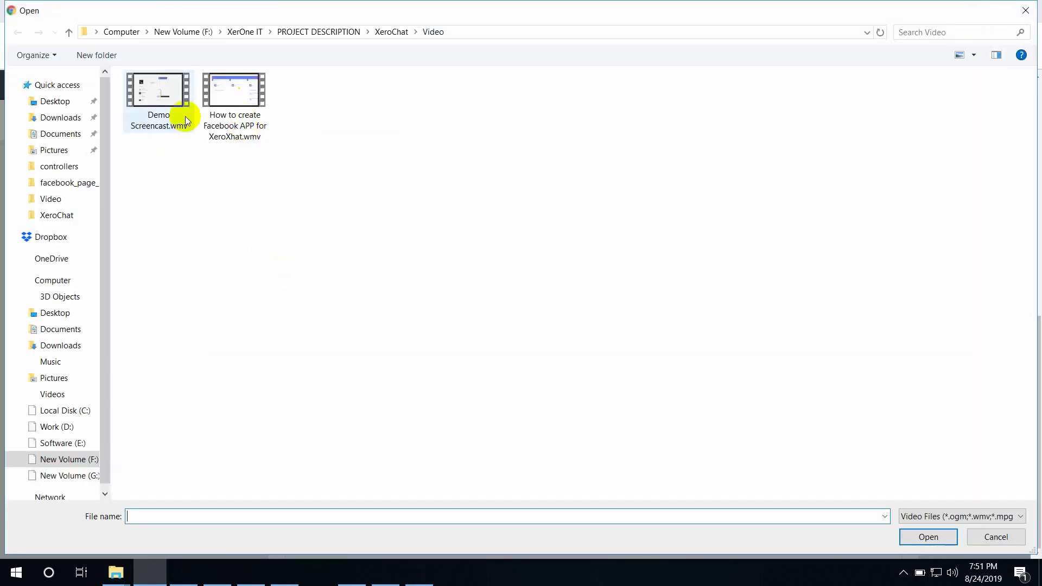
pyautogui.doubleClick(155, 105)
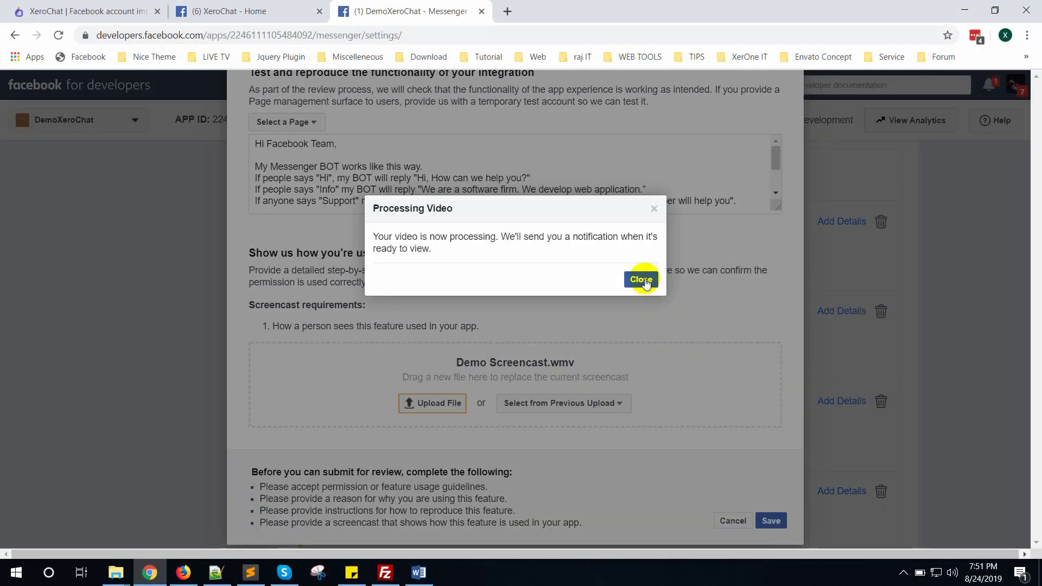
pyautogui.click(643, 280)
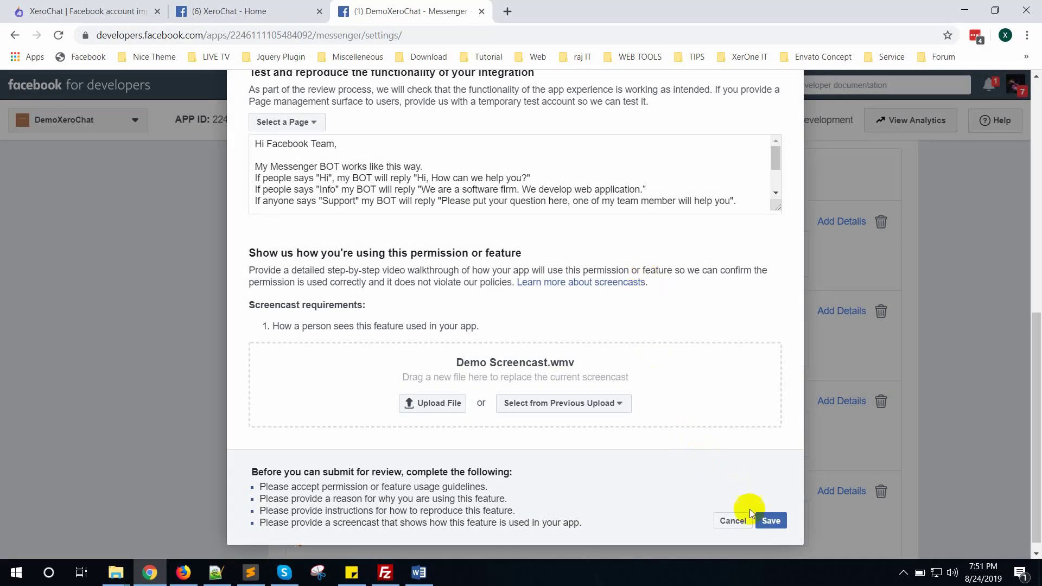
pyautogui.click(780, 524)
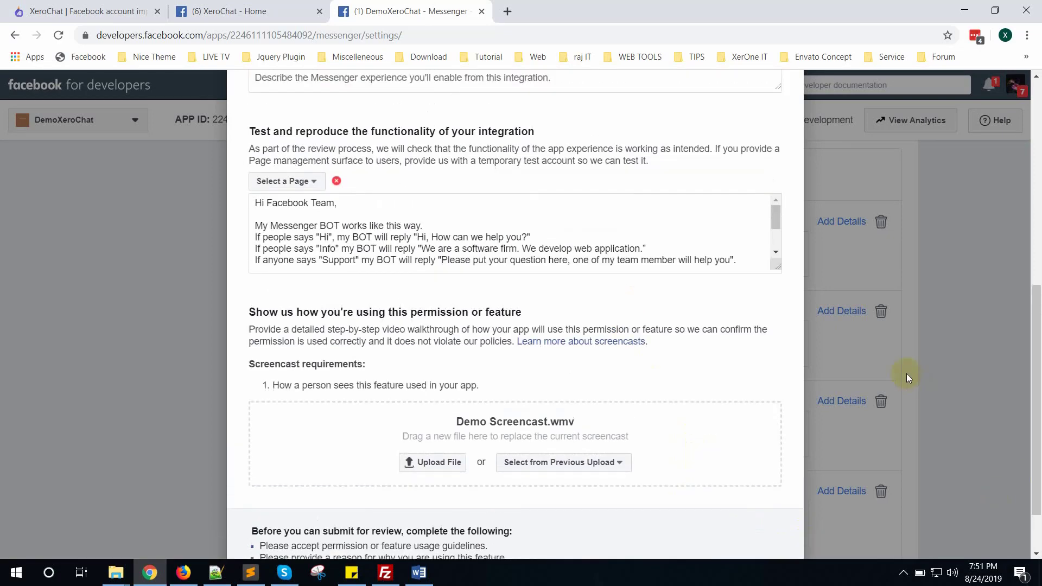
# Select XeroChat as the test Page and save the pages_messaging details.
pyautogui.scroll(2, 295, 317)
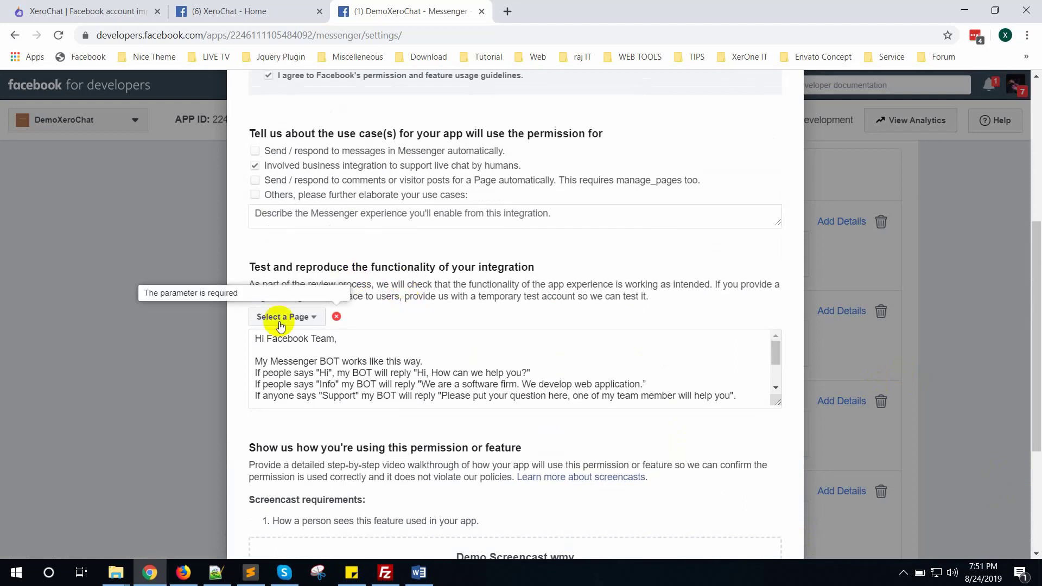
pyautogui.click(298, 319)
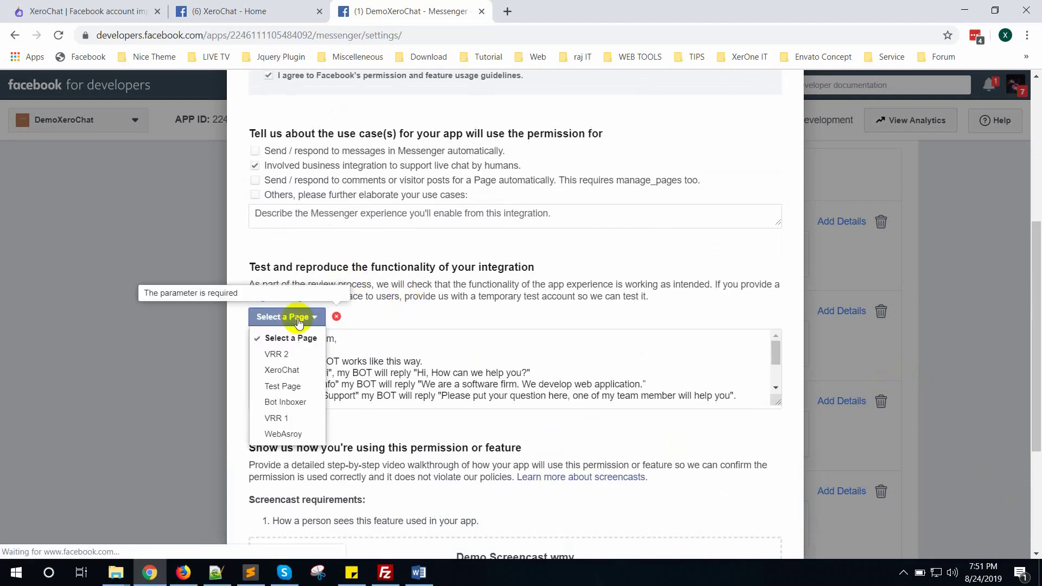
pyautogui.click(293, 373)
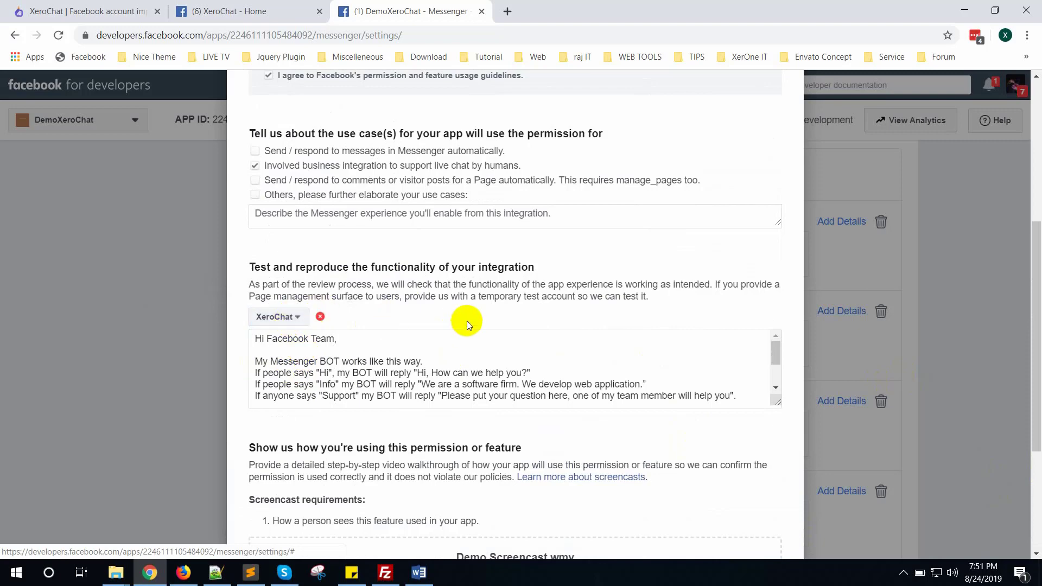
pyautogui.scroll(-2, 477, 337)
pyautogui.scroll(2, 504, 365)
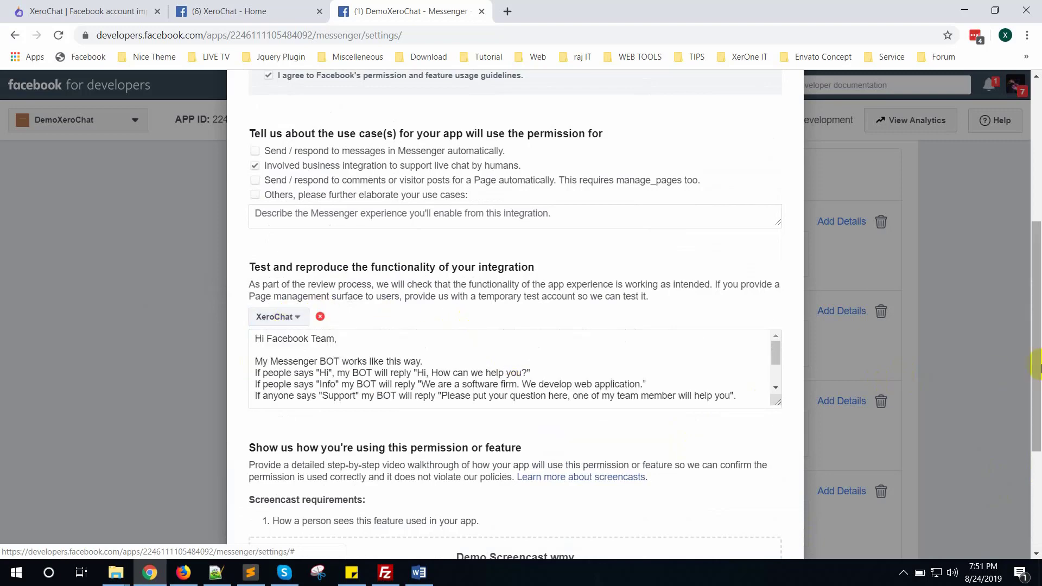
pyautogui.scroll(-2, 646, 400)
pyautogui.scroll(-3, 646, 399)
pyautogui.click(771, 508)
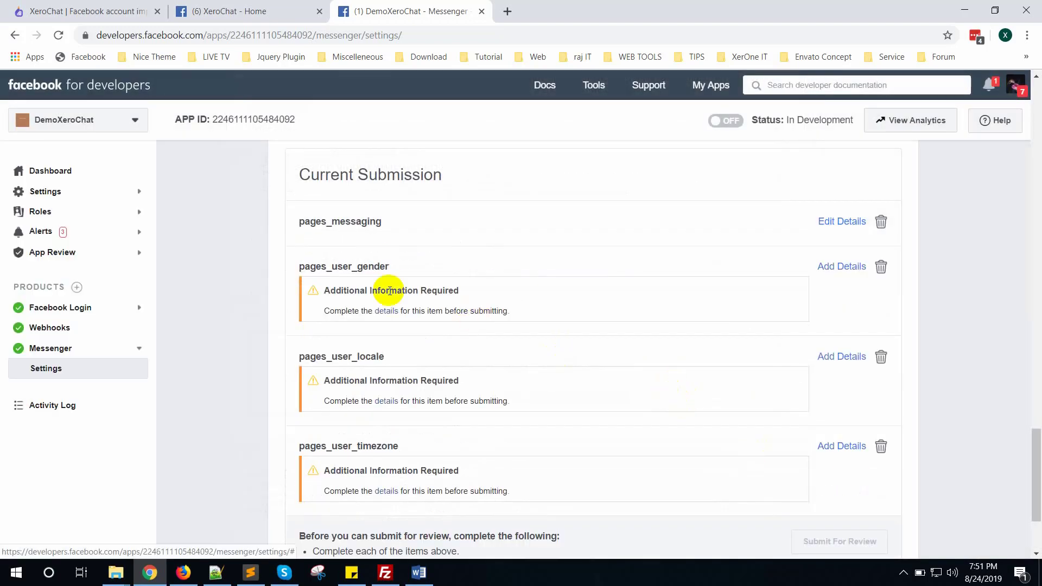
# Copy the gender reason paragraph from Word into pages_user_gender and save it.
pyautogui.click(841, 267)
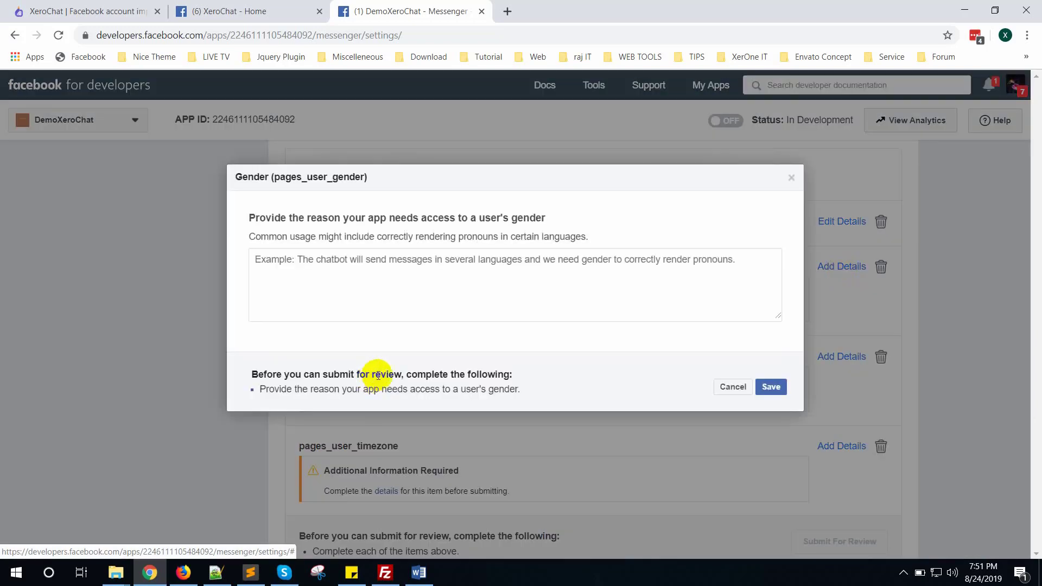
pyautogui.click(419, 572)
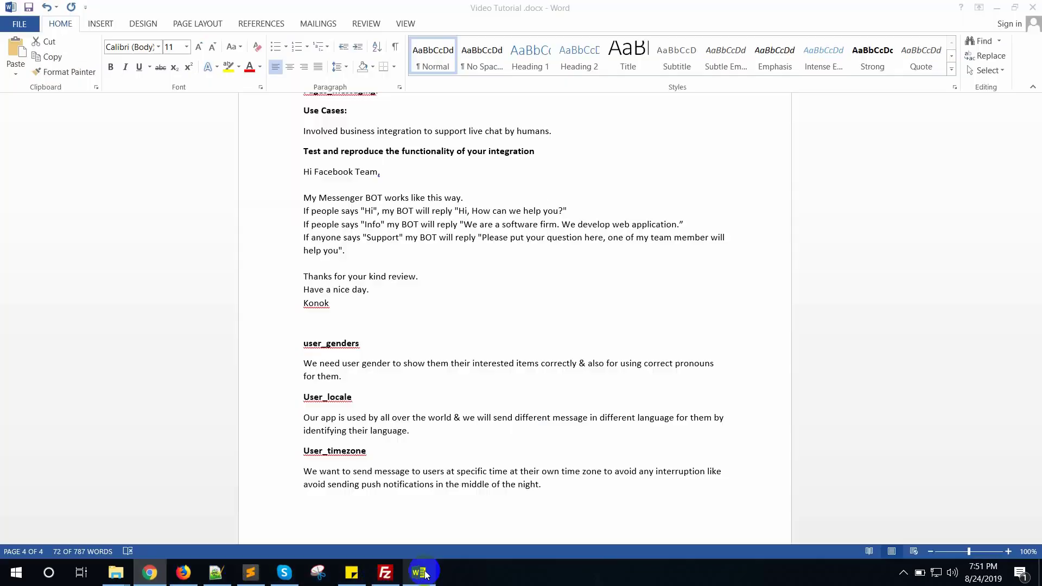
pyautogui.scroll(-1, 466, 397)
pyautogui.scroll(-1, 465, 397)
pyautogui.click(332, 298)
pyautogui.doubleClick(291, 298)
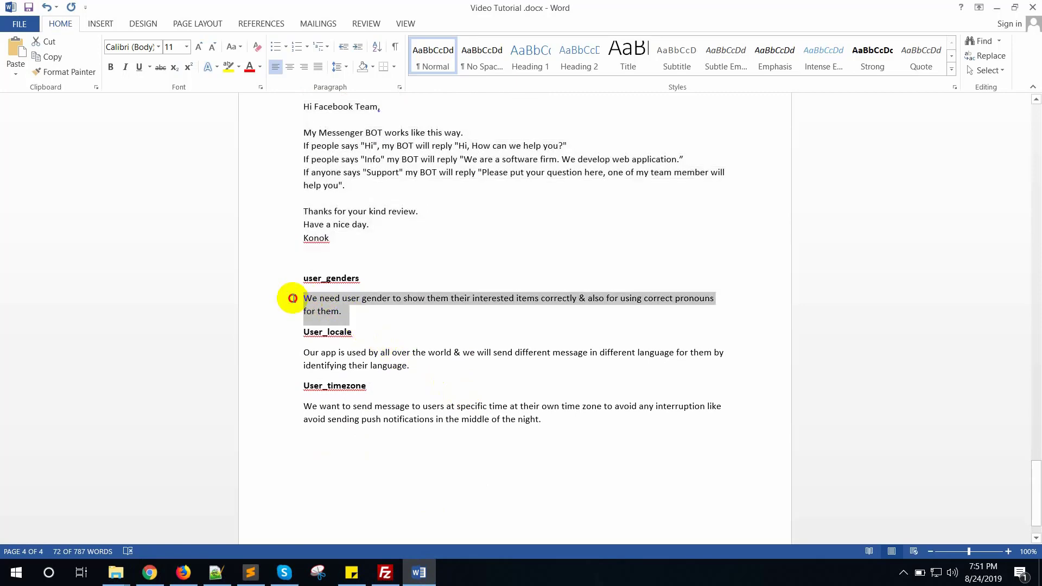
pyautogui.hotkey('ctrl', 'c')
pyautogui.click(150, 572)
pyautogui.click(426, 286)
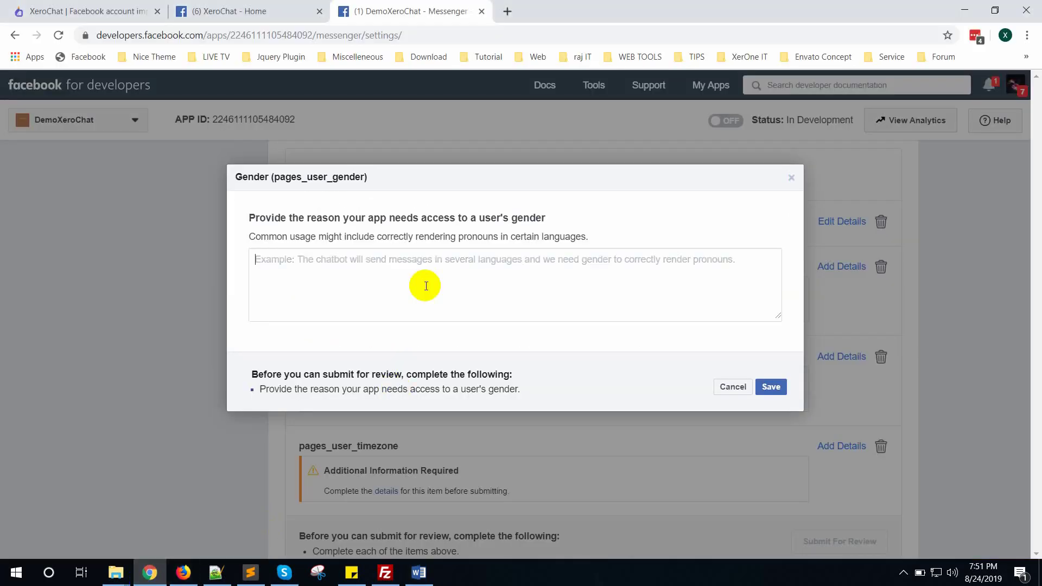
pyautogui.hotkey('ctrl', 'v')
pyautogui.click(771, 386)
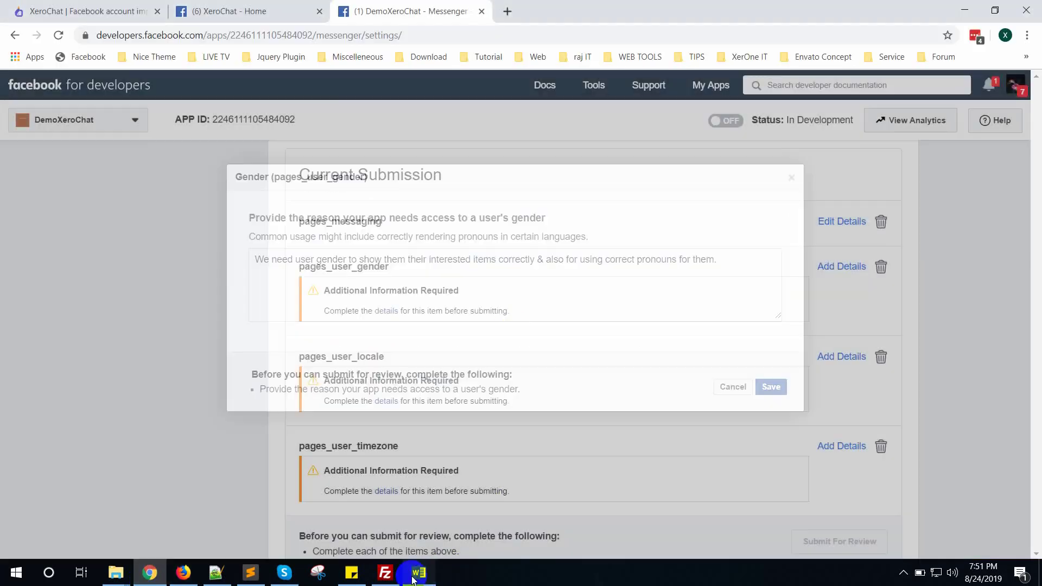
# Paste the locale reason into pages_user_locale and save it.
pyautogui.click(418, 573)
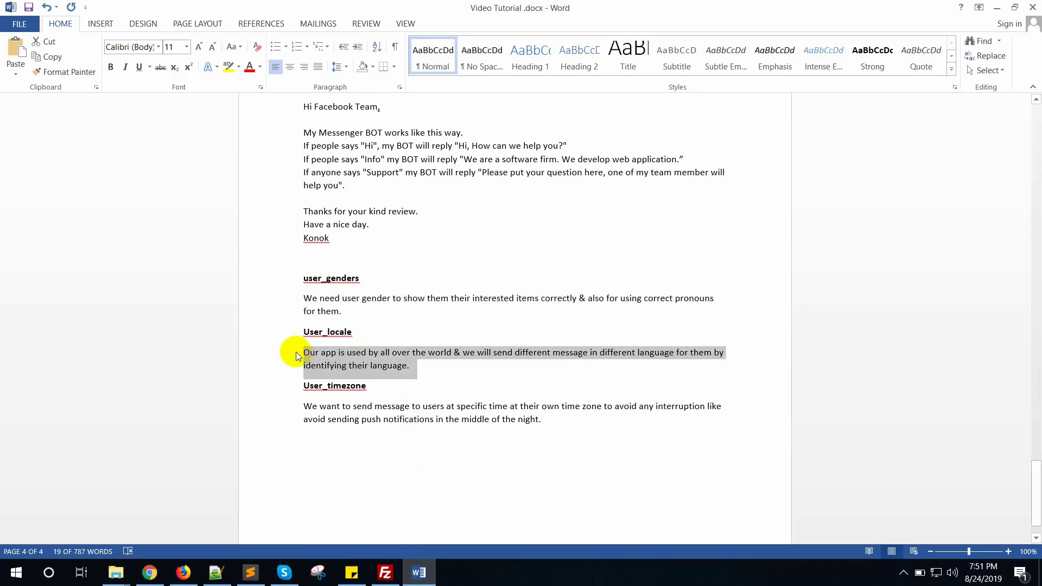
pyautogui.click(150, 572)
pyautogui.scroll(-2, 759, 325)
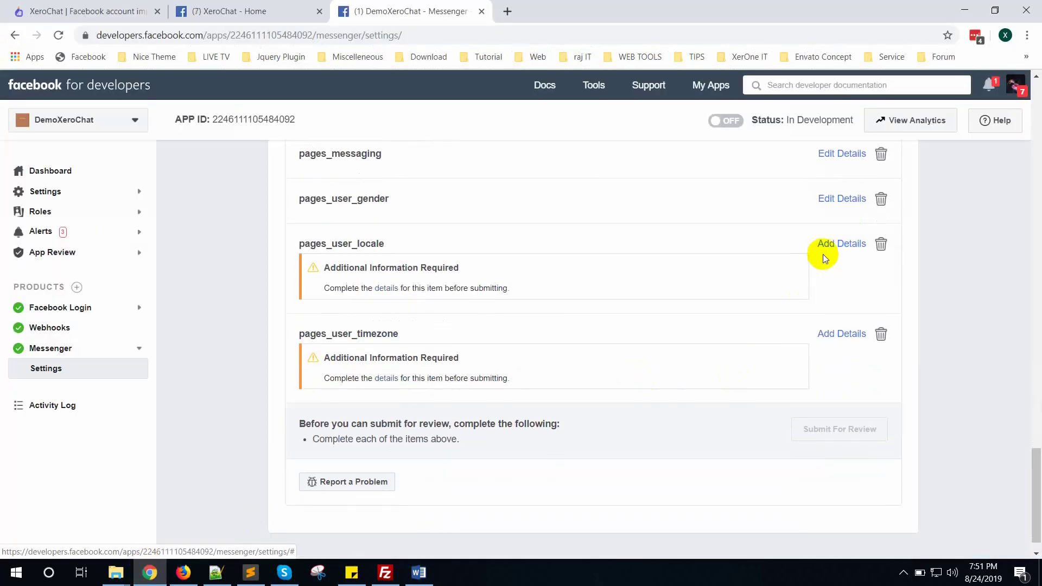
pyautogui.click(821, 255)
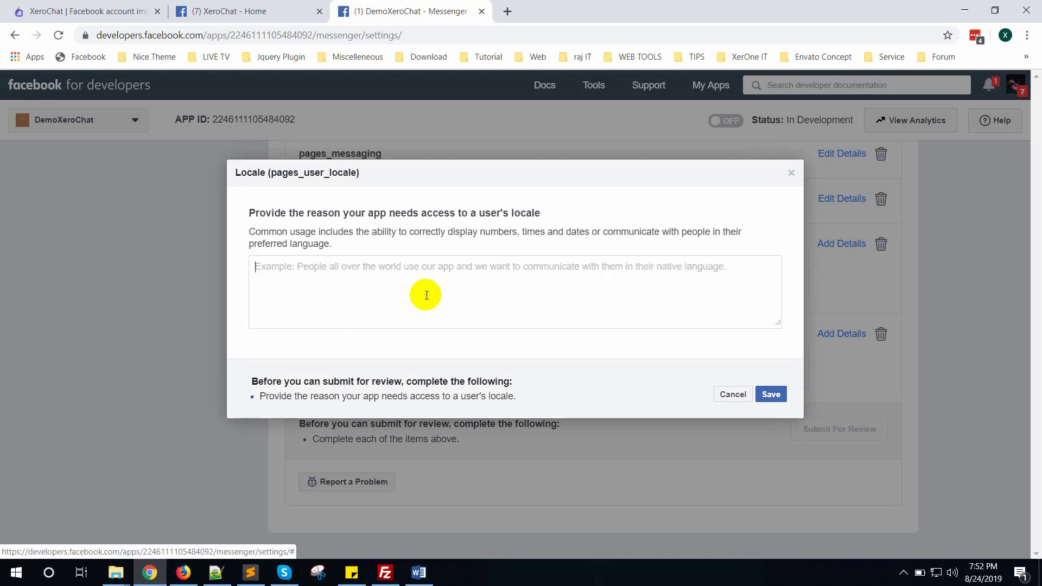
pyautogui.click(426, 295)
pyautogui.hotkey('ctrl', 'v')
pyautogui.click(770, 400)
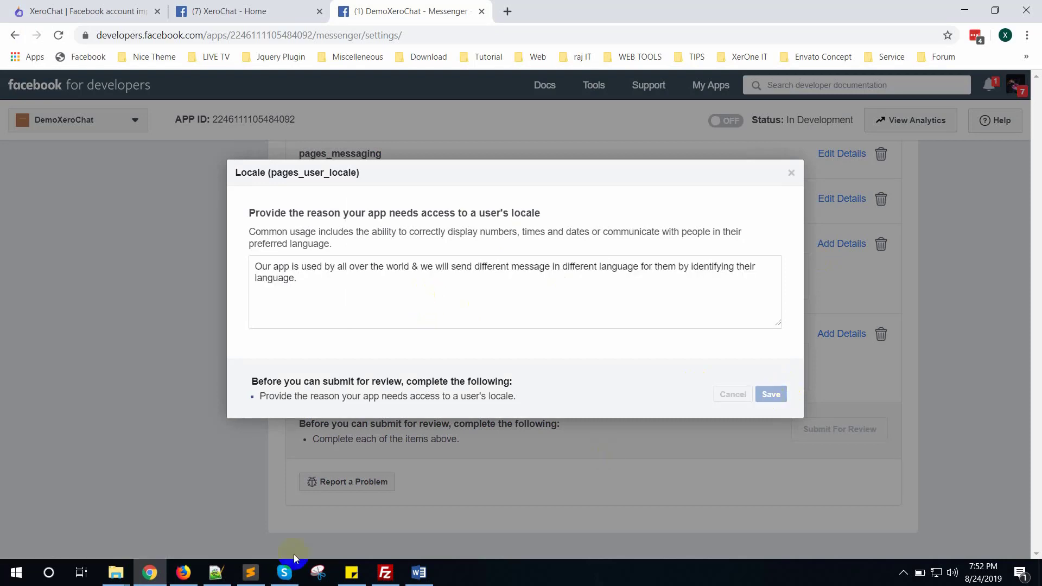
# Copy the time zone reason from Word into pages_user_timezone and save it.
pyautogui.click(418, 572)
pyautogui.scroll(-1, 428, 411)
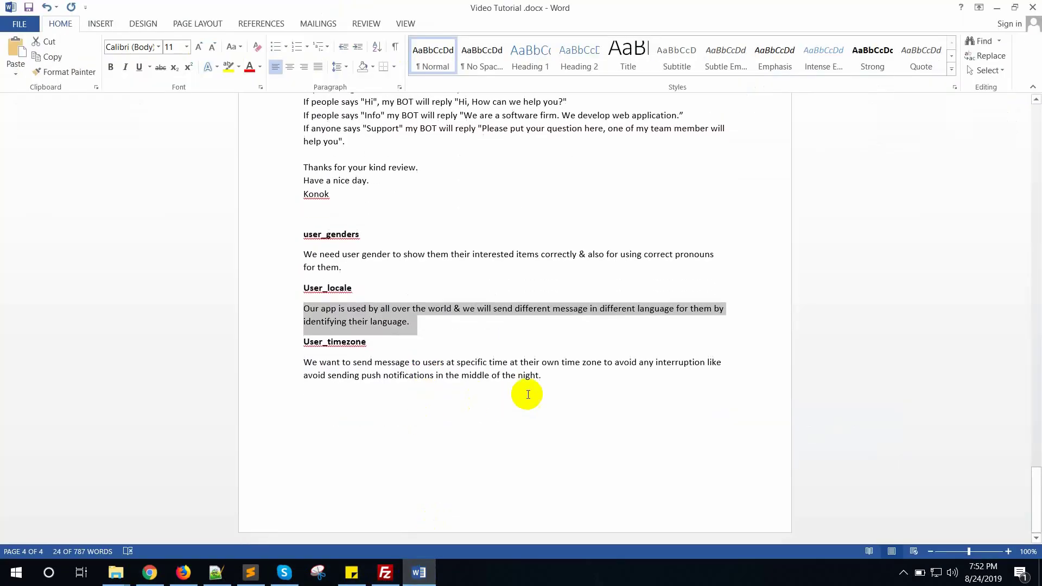
pyautogui.moveTo(564, 376); pyautogui.dragTo(319, 363)
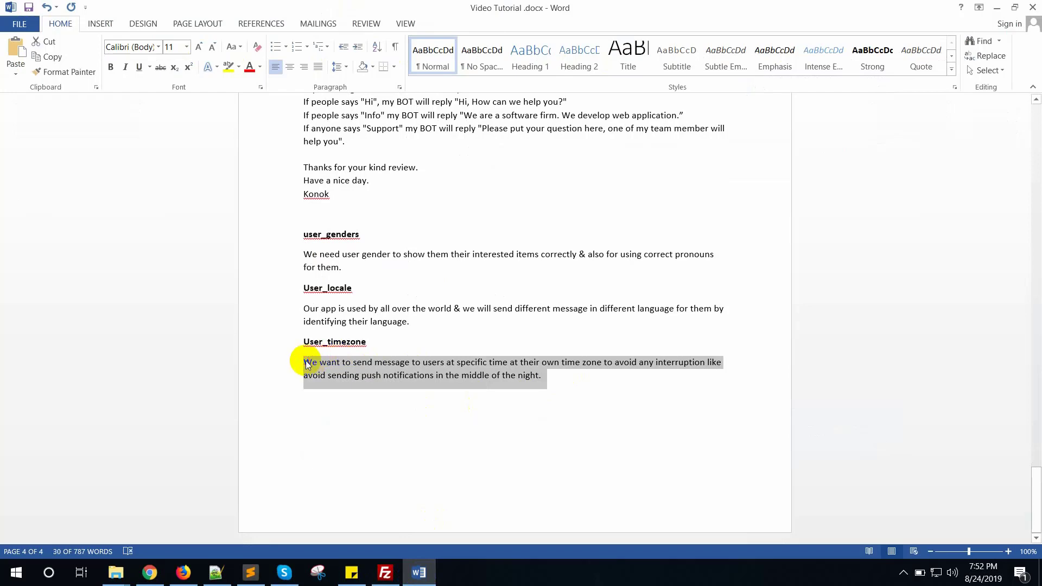
pyautogui.click(150, 573)
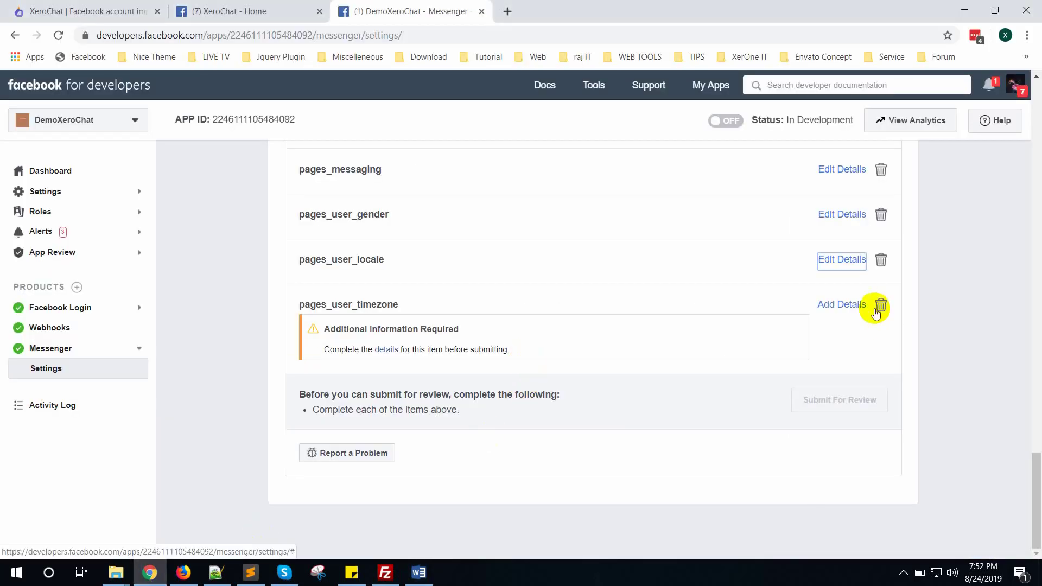
pyautogui.click(861, 305)
pyautogui.click(465, 309)
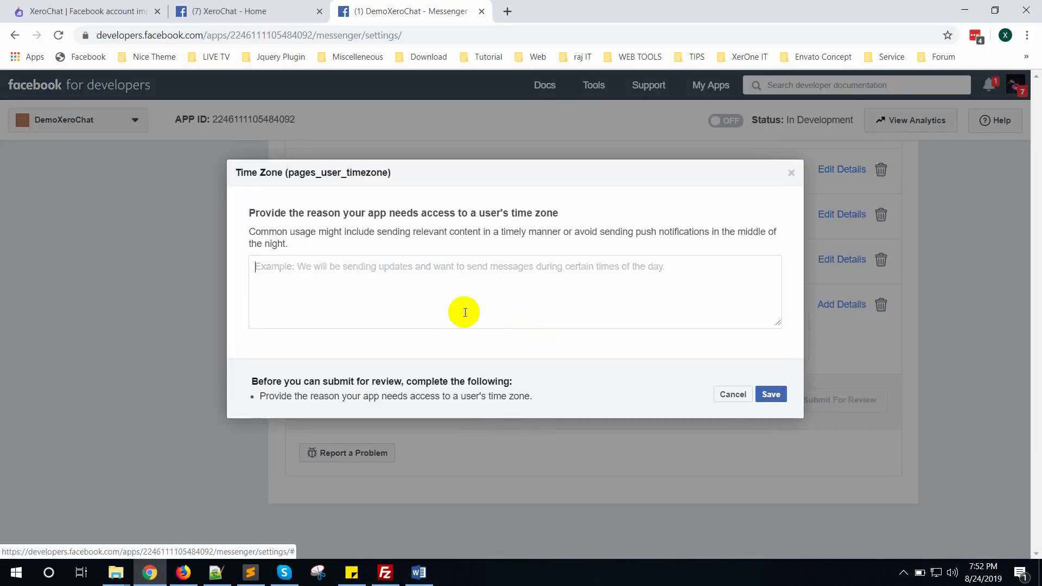
pyautogui.hotkey('ctrl', 'v')
pyautogui.click(771, 396)
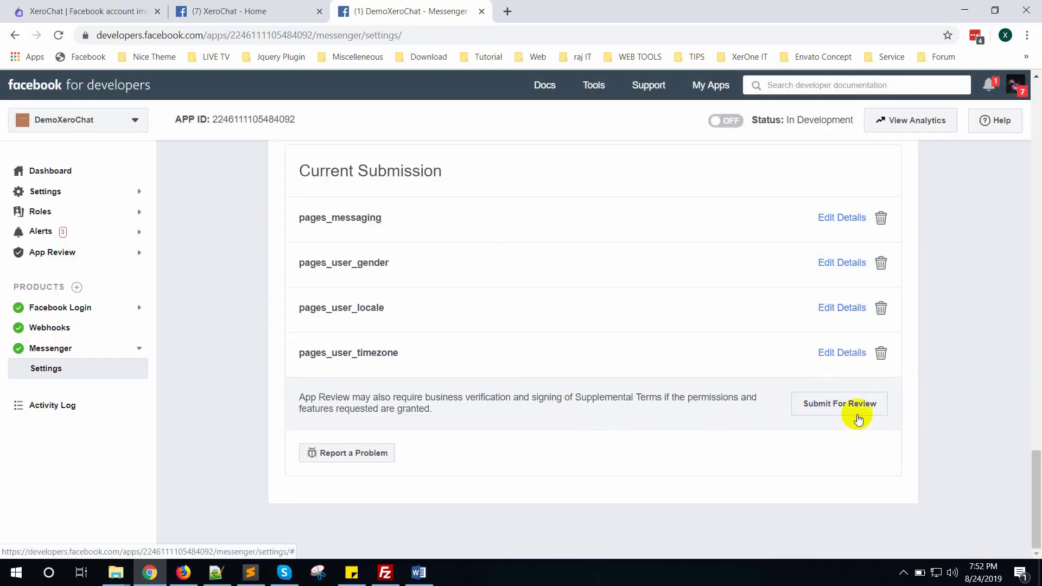
# Accept the Platform Onboarding terms, submit the app, and decline LastPass's save-login prompt.
pyautogui.click(854, 407)
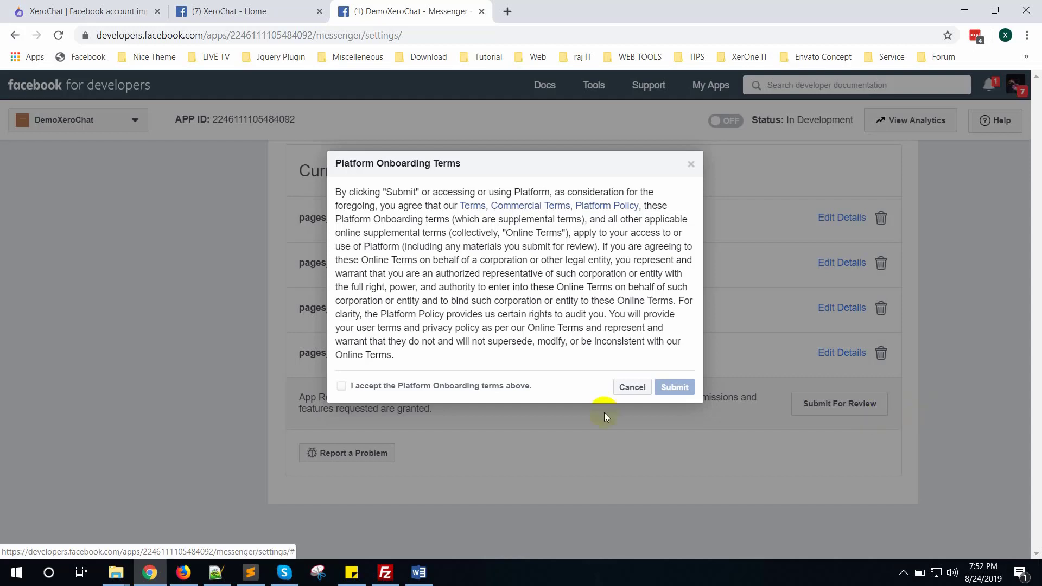
pyautogui.moveTo(388, 386); pyautogui.dragTo(398, 391)
pyautogui.click(400, 390)
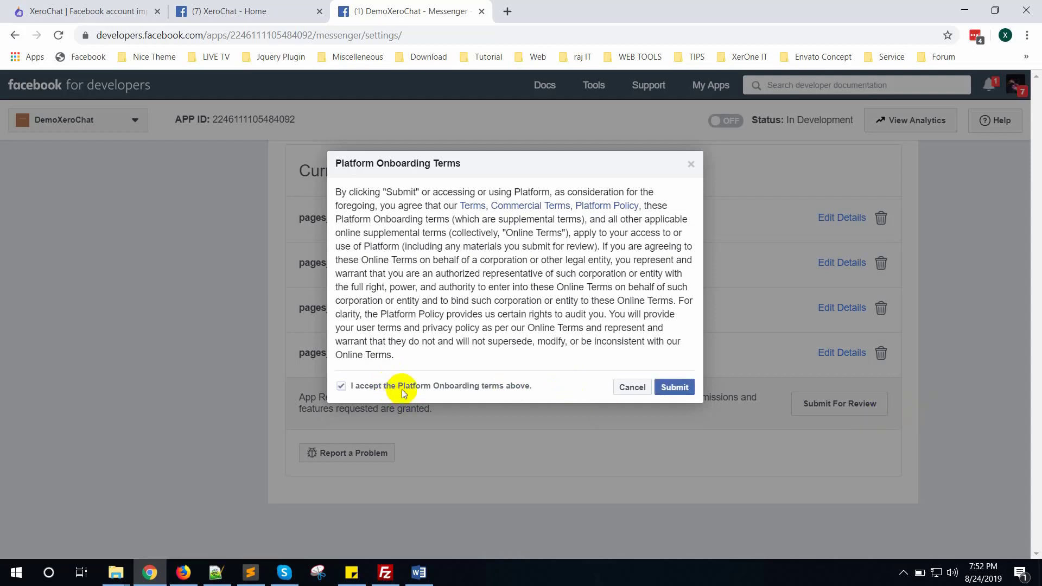
pyautogui.click(675, 388)
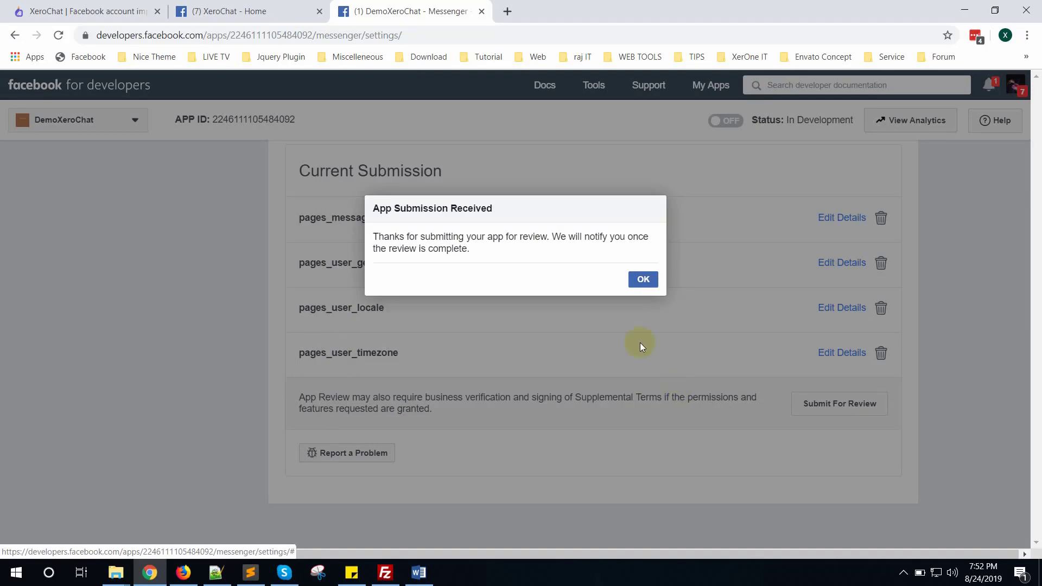
pyautogui.click(644, 276)
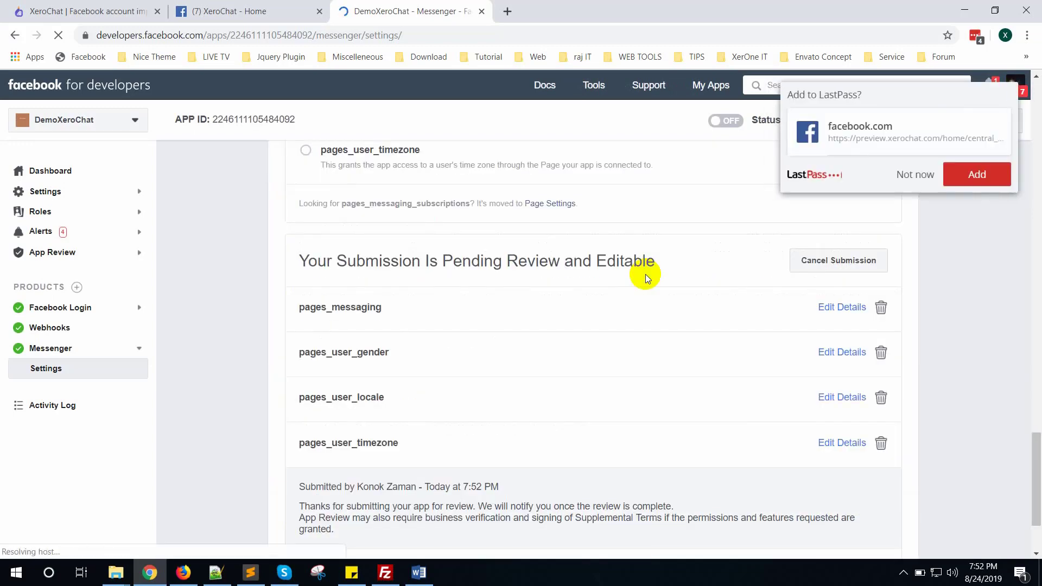
pyautogui.click(916, 174)
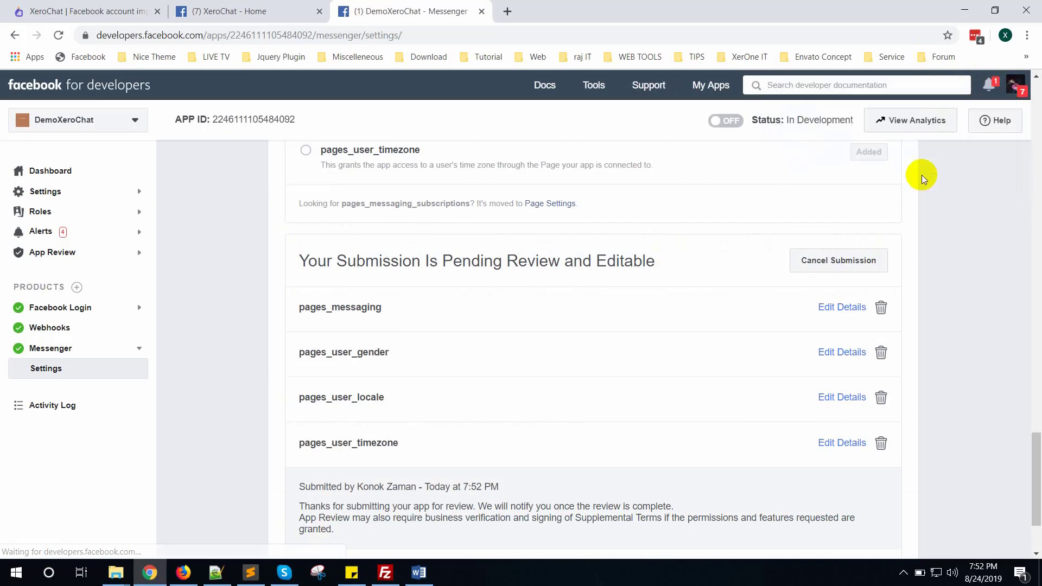